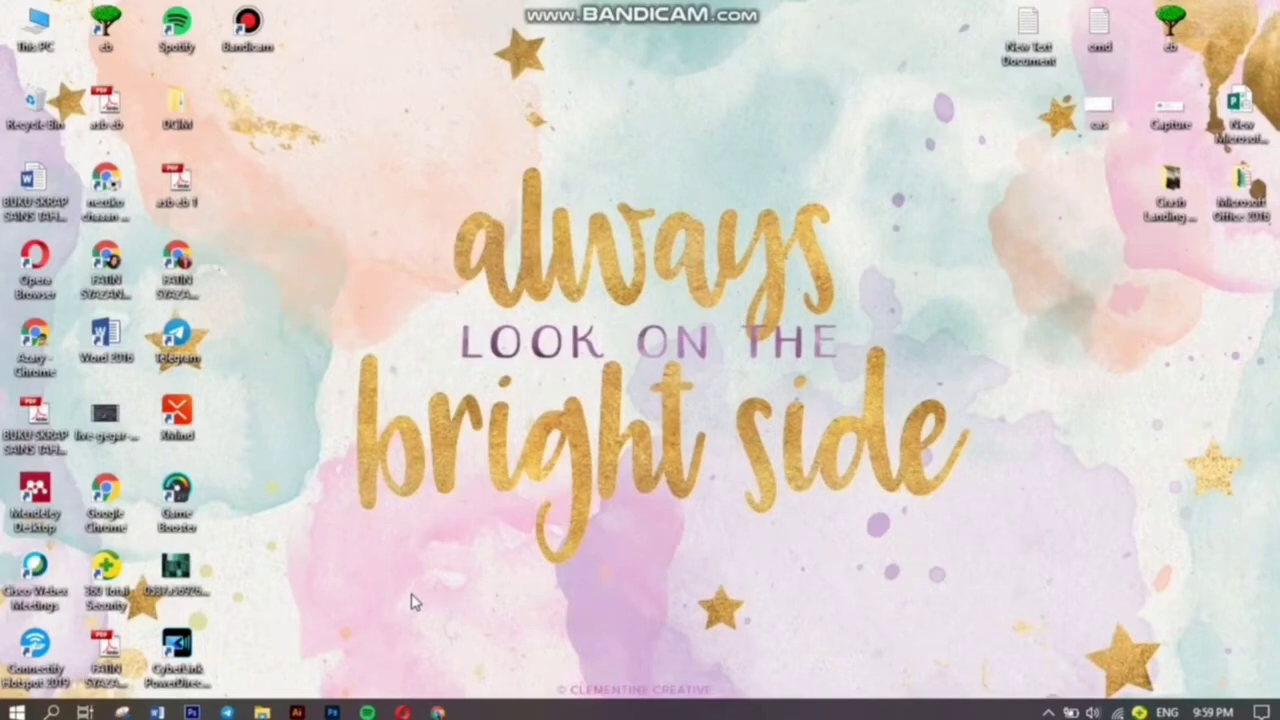
Download the Windows 10 media creation tool from Microsoft's Download Windows 10 page and run MediaCreationTool.exe.
click(438, 712)
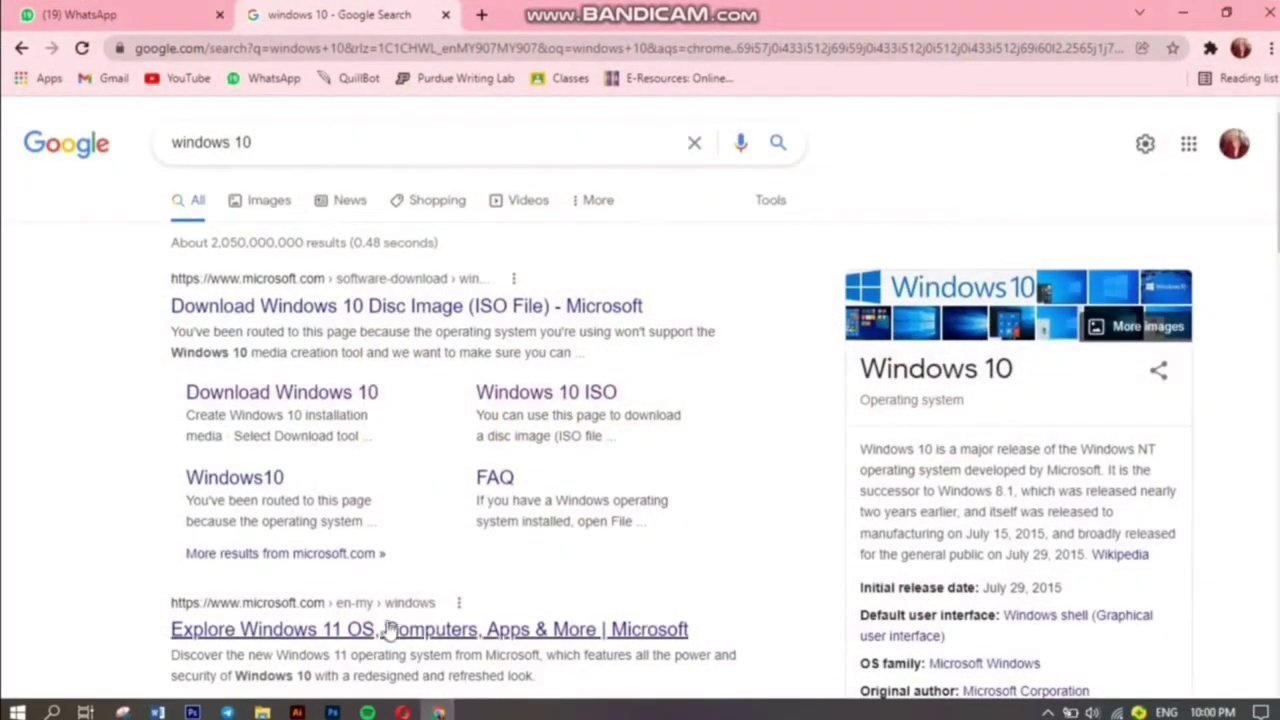
click(294, 396)
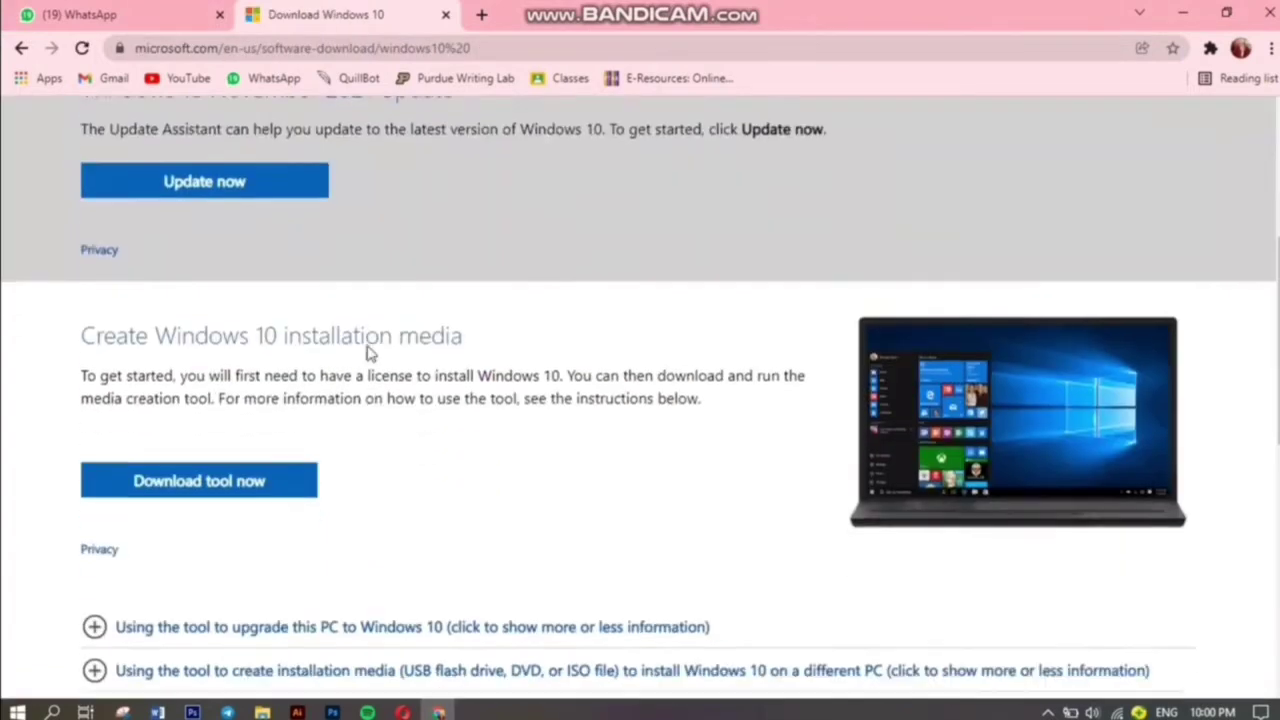
scroll(366, 351, down, 2)
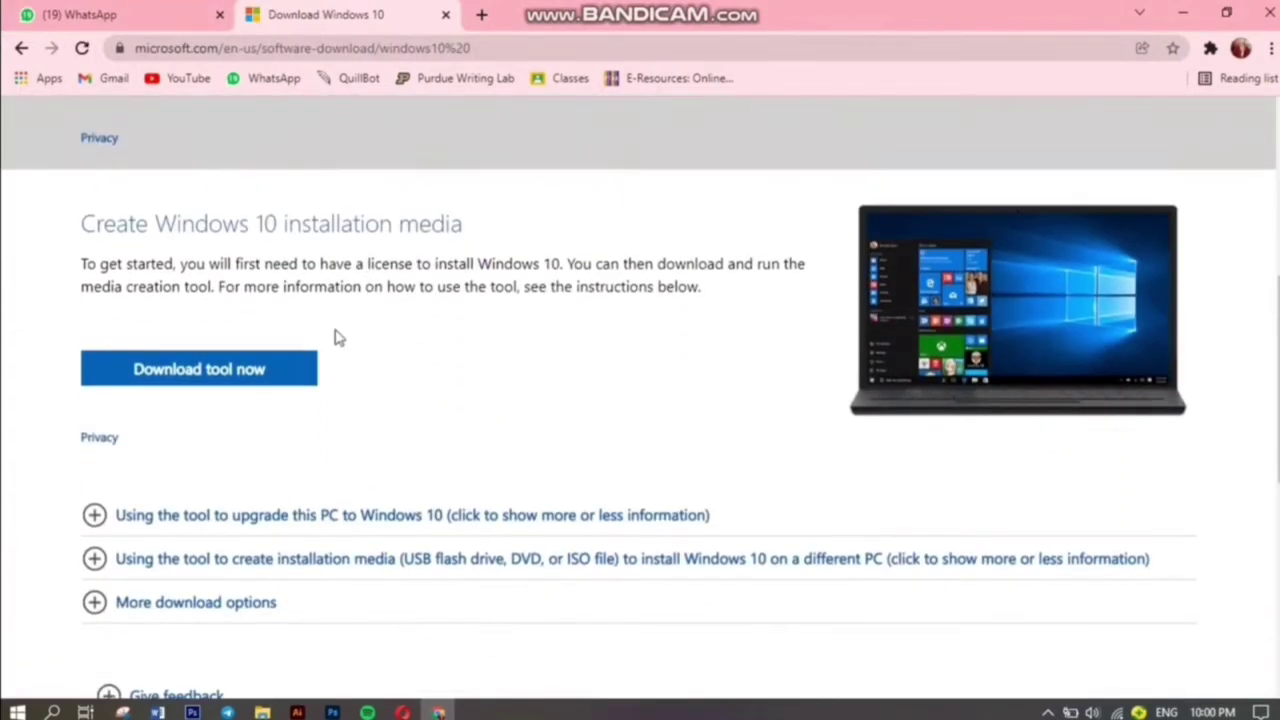
click(238, 370)
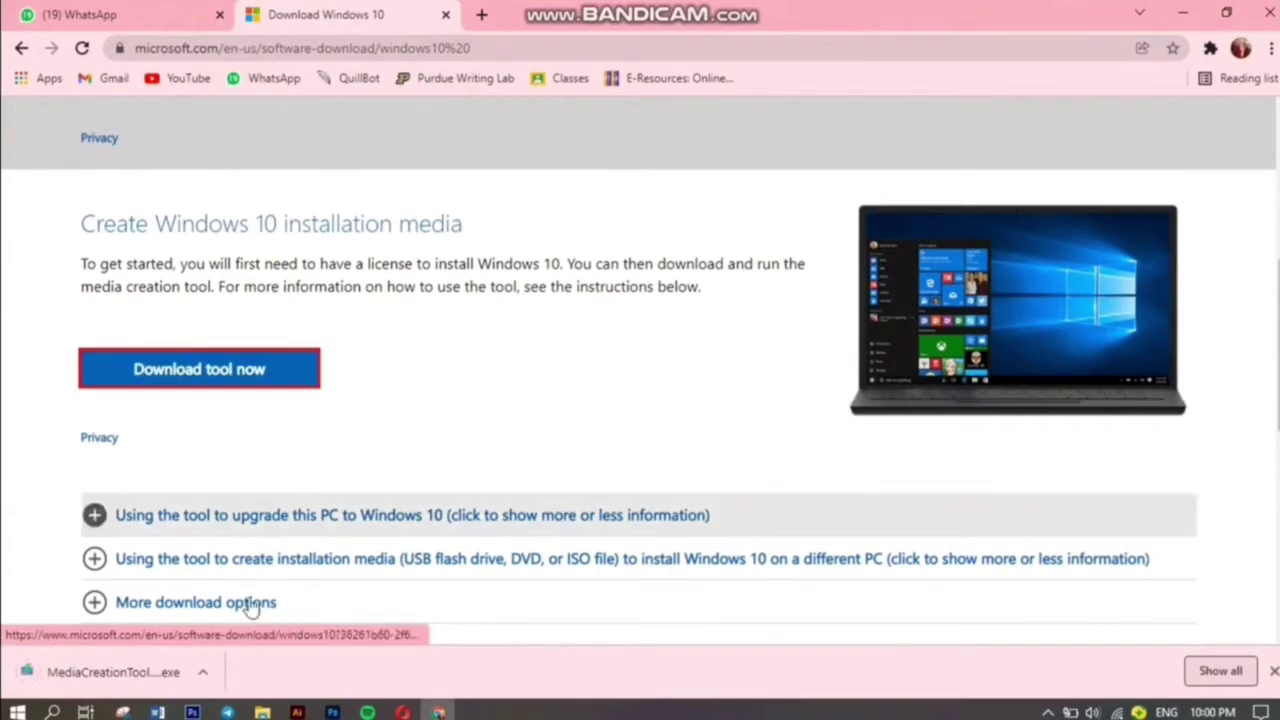
click(165, 675)
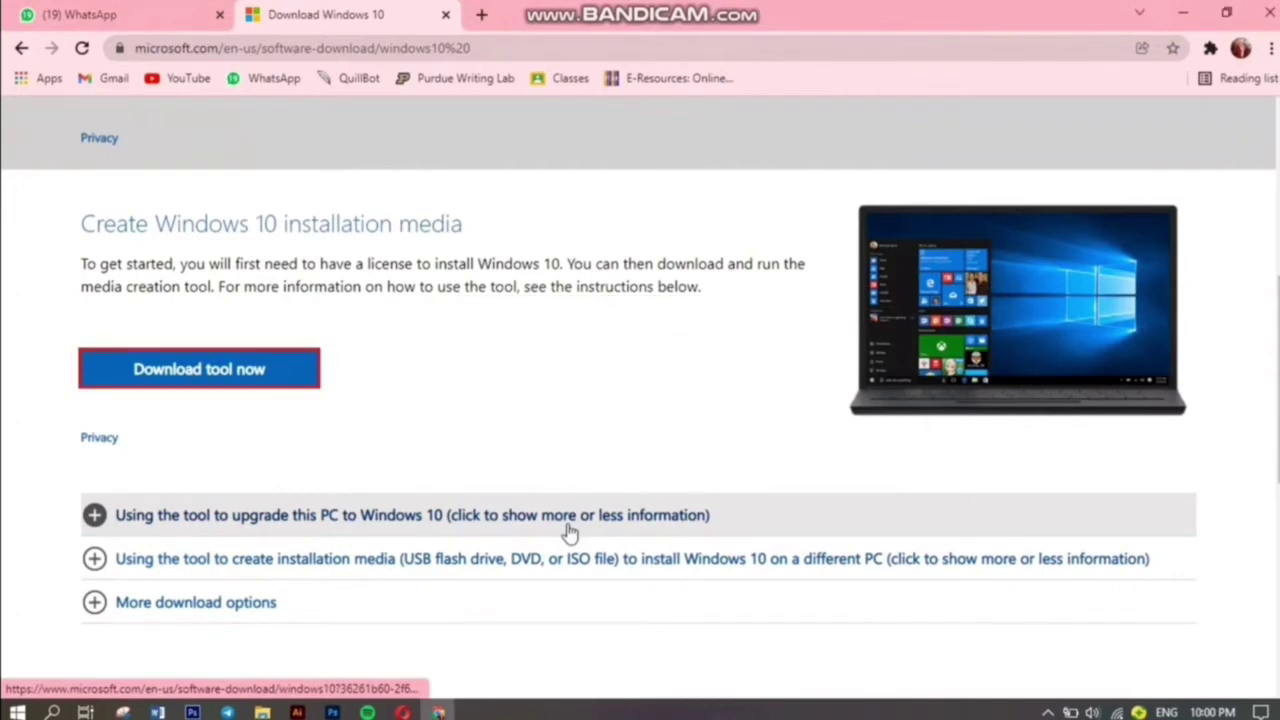
Read through the applicable notices and license terms in Windows 10 Setup and accept them.
scroll(751, 394, down, 7)
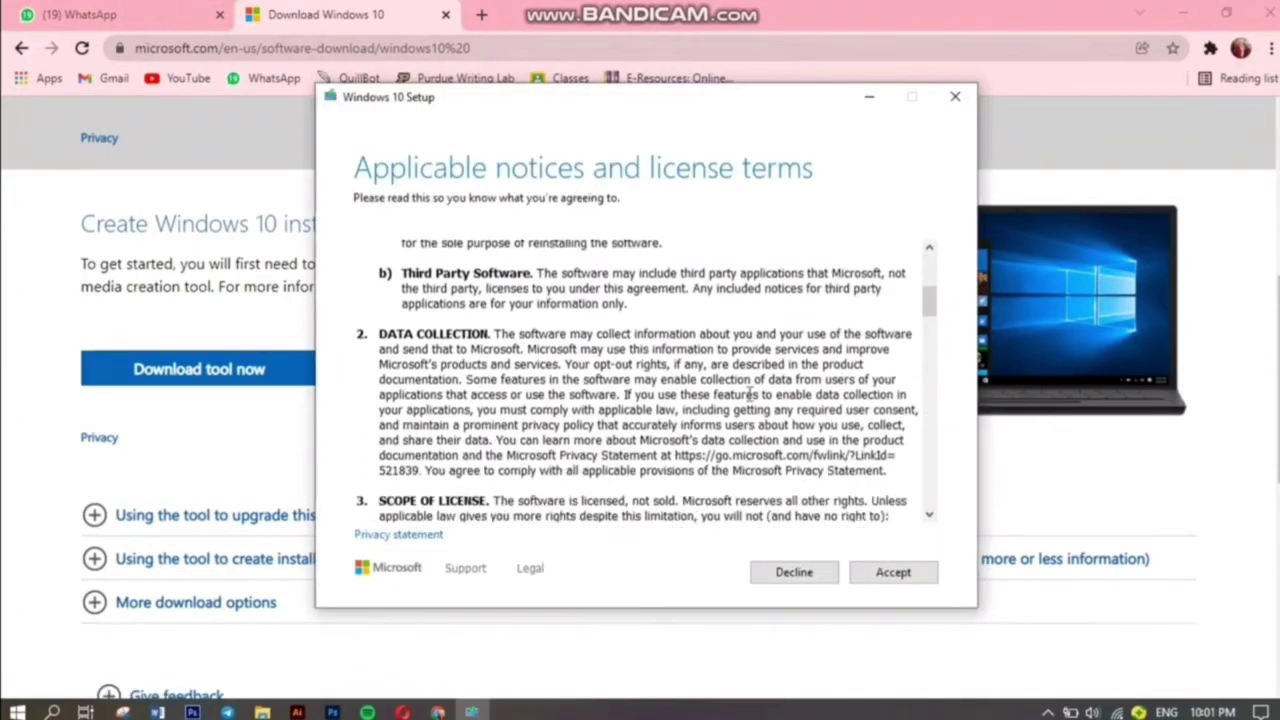
scroll(751, 394, down, 12)
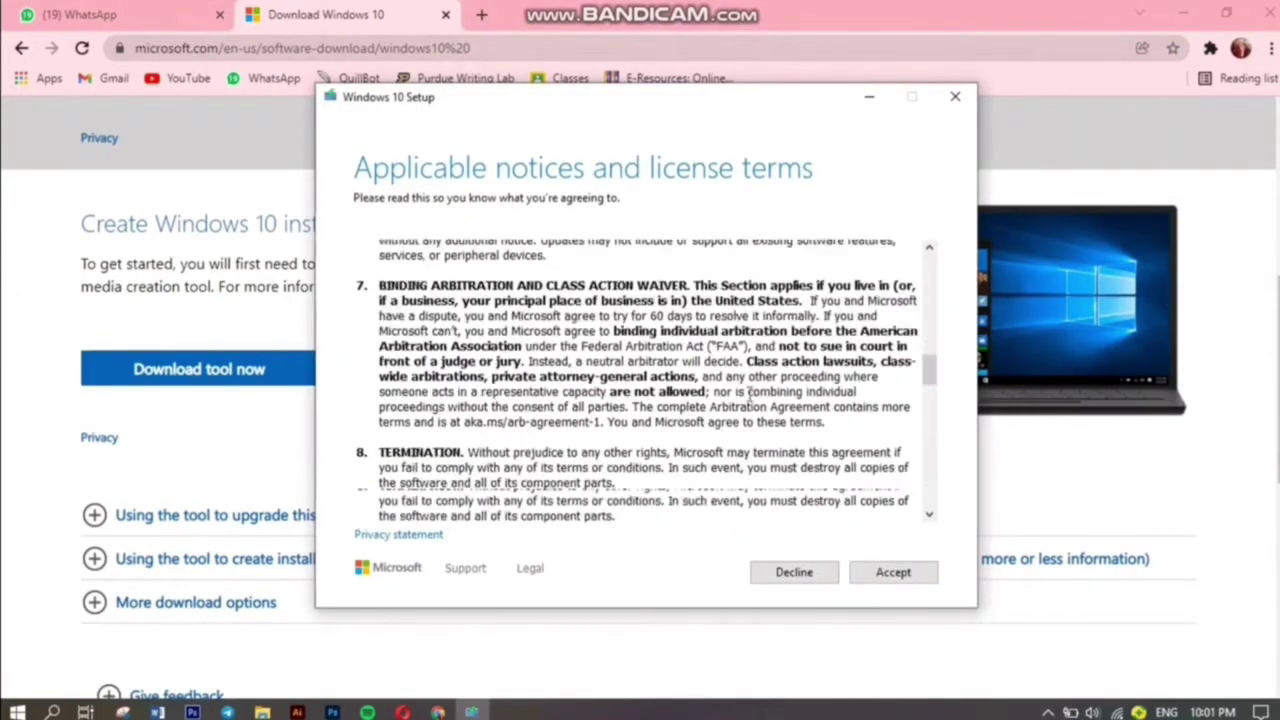
scroll(751, 394, down, 10)
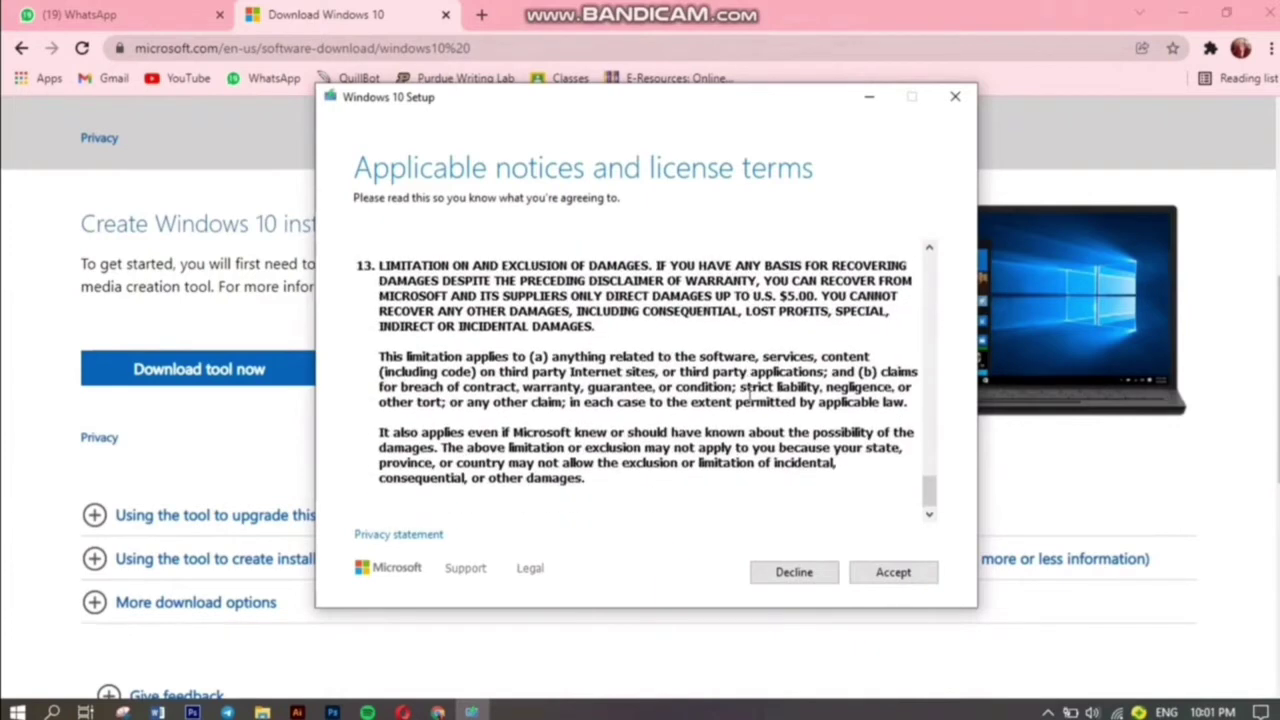
click(893, 572)
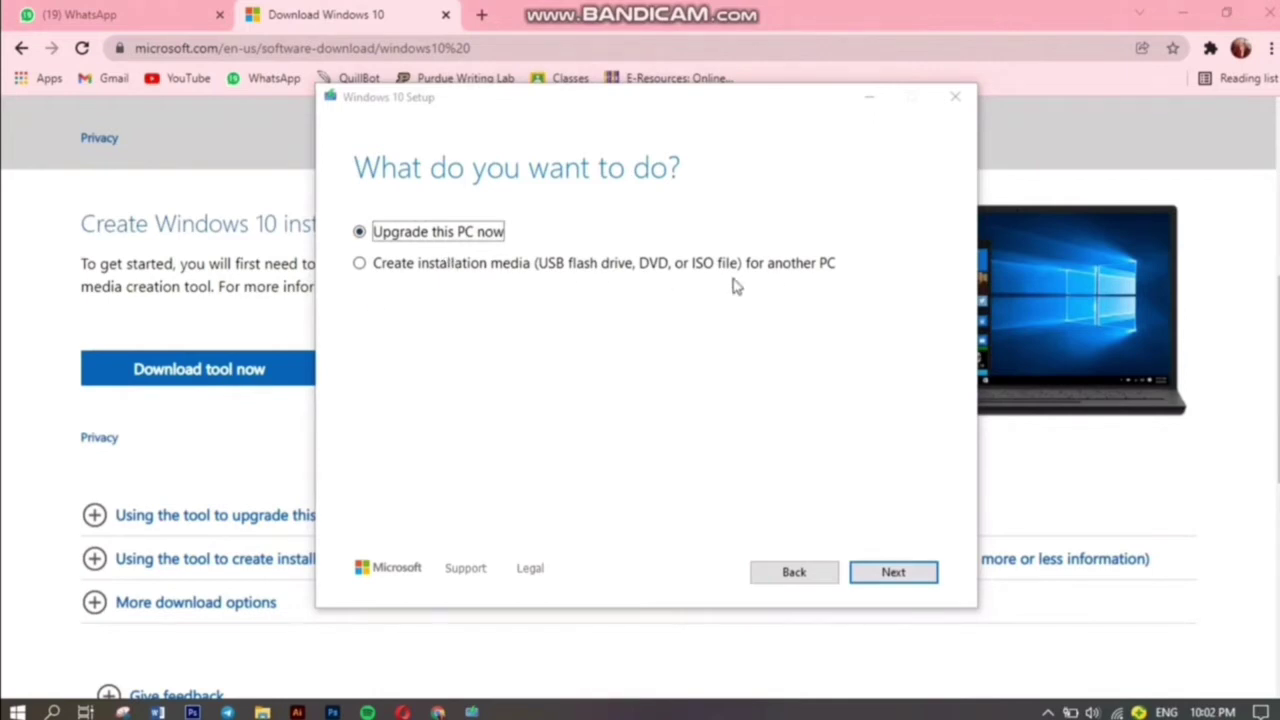
Set up installation media for another PC with the recommended options, using the USB flash drive E: (ESD-USB).
click(359, 263)
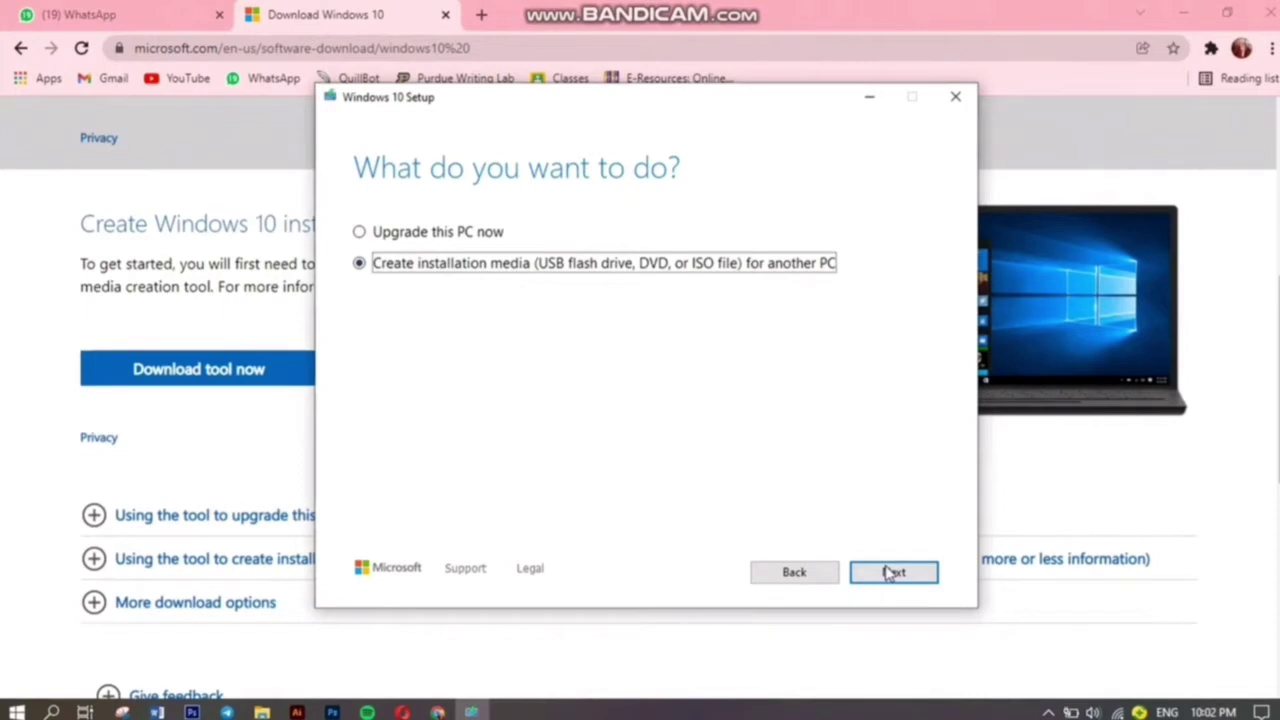
click(903, 576)
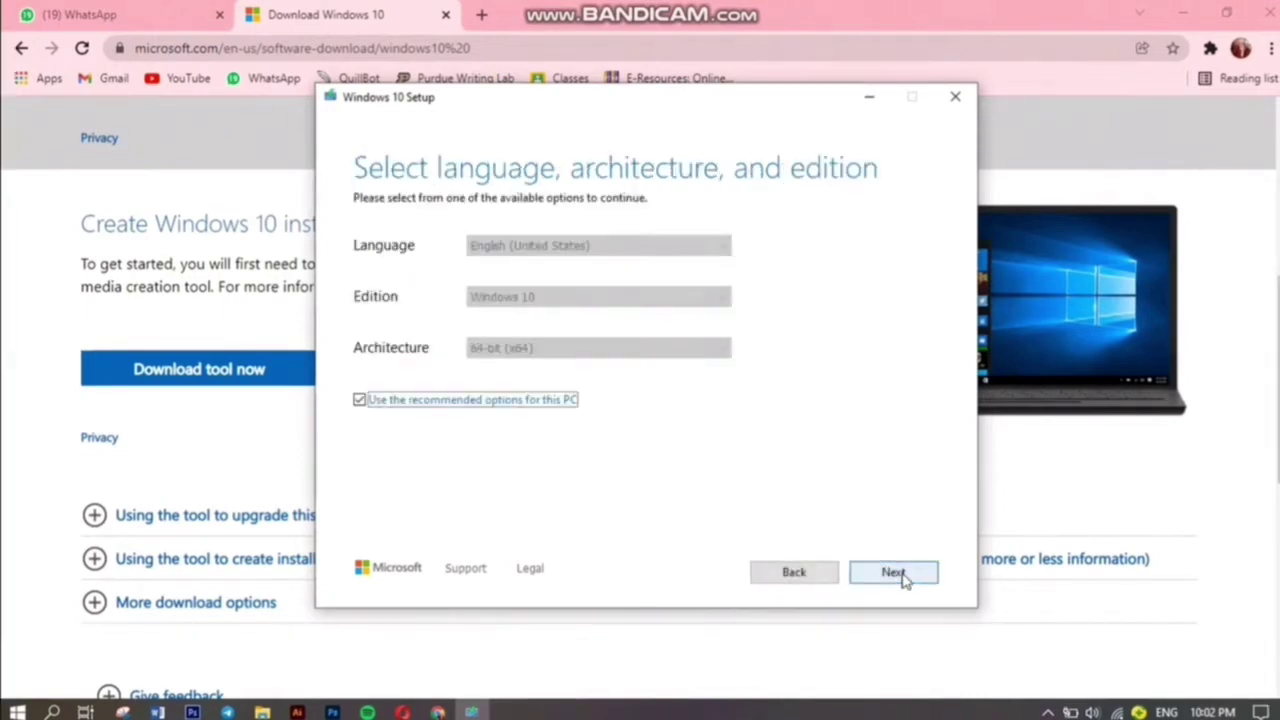
click(893, 573)
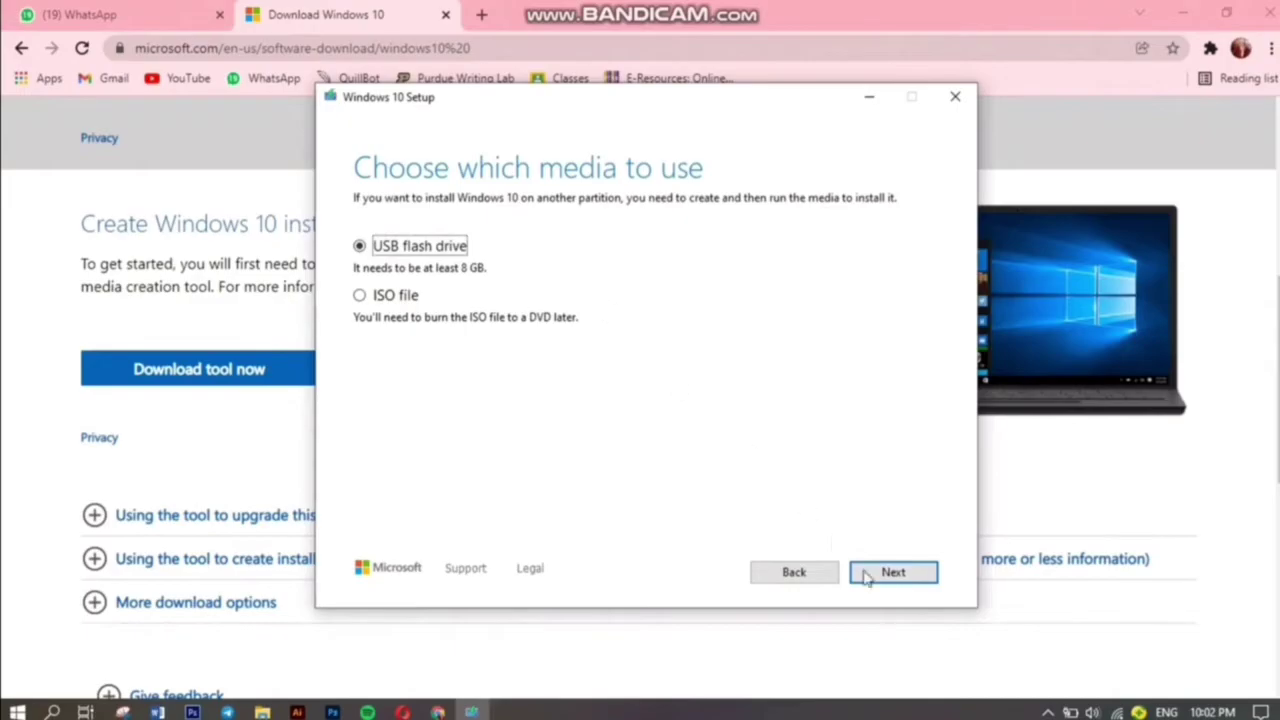
click(866, 571)
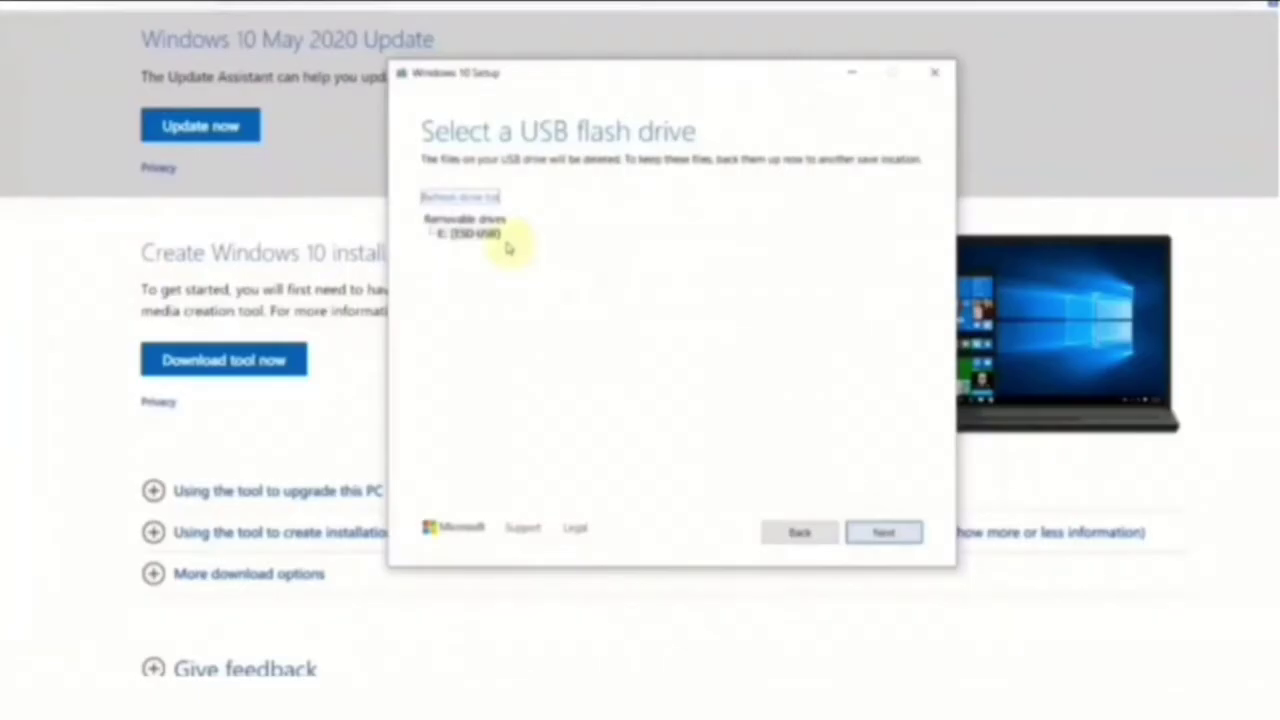
click(480, 234)
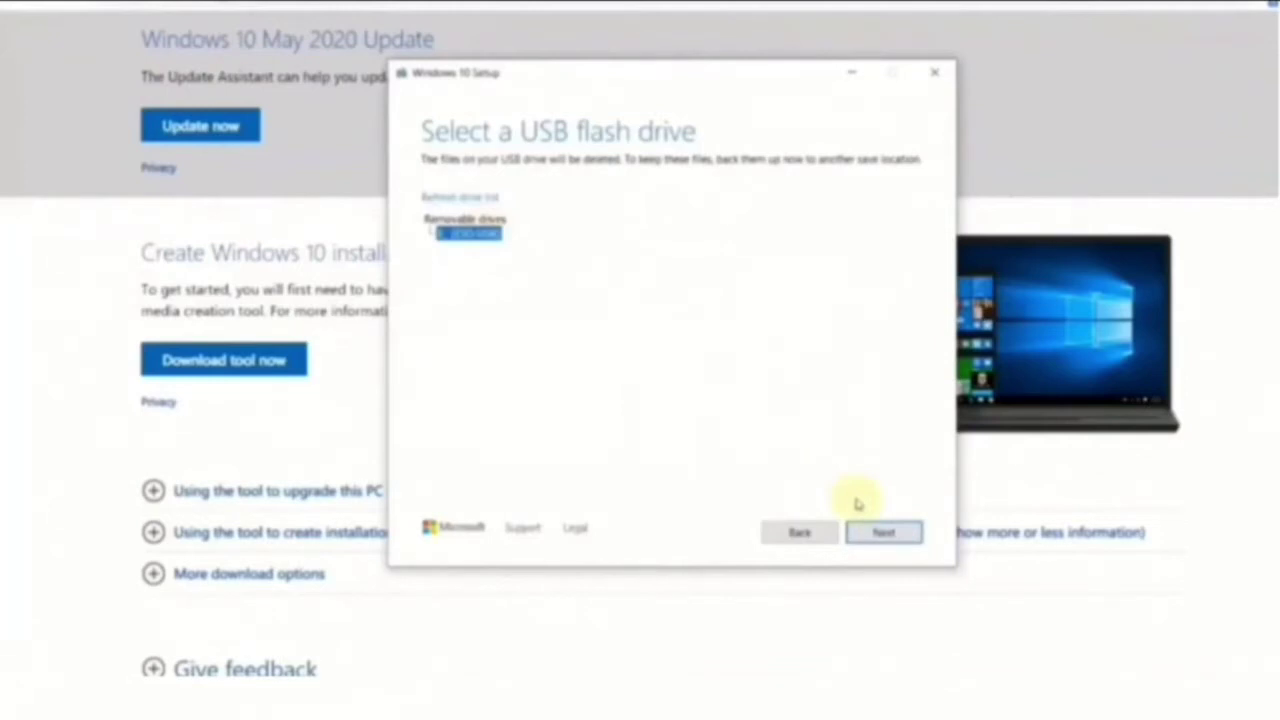
click(880, 532)
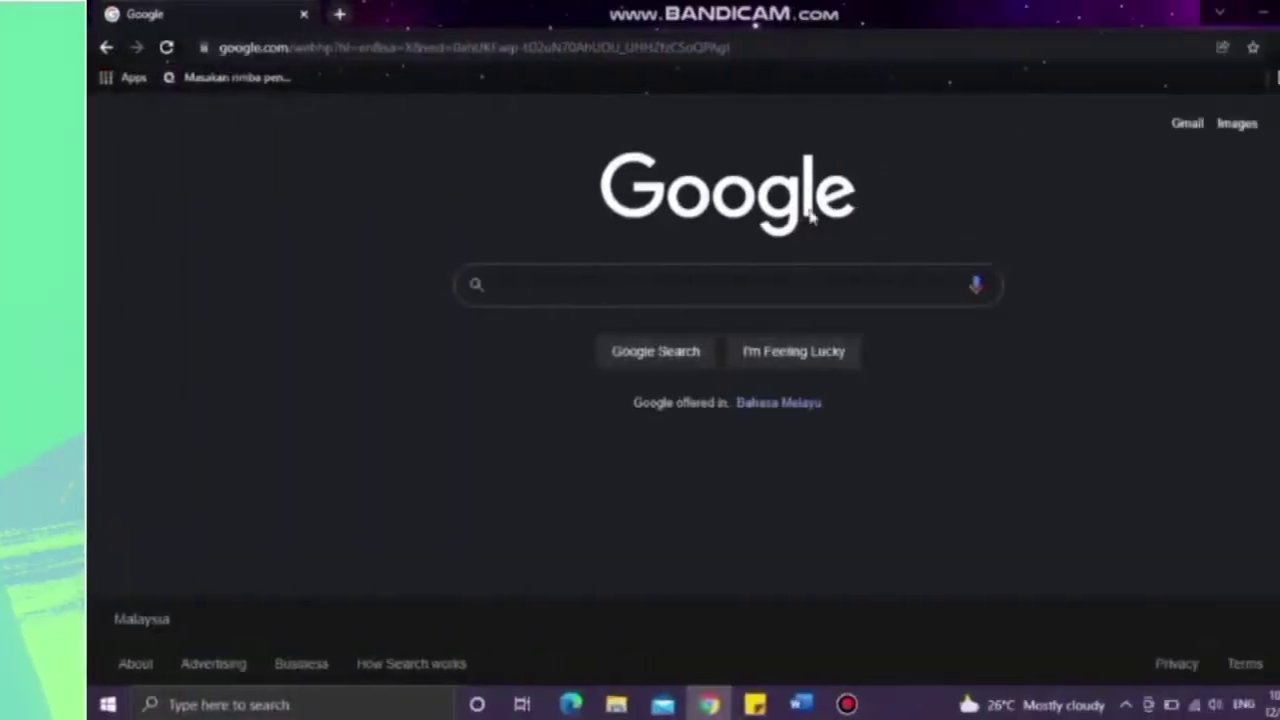
Search Google for "vmware workstation download".
click(795, 289)
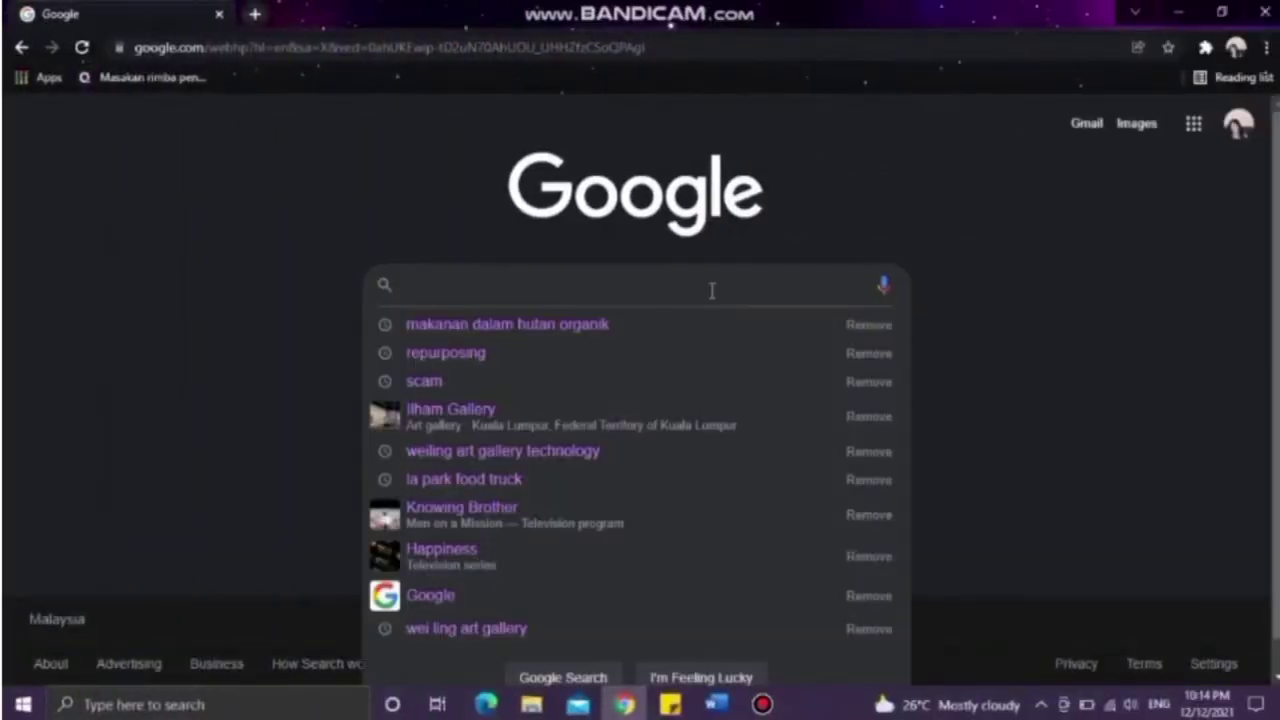
text(vmware)
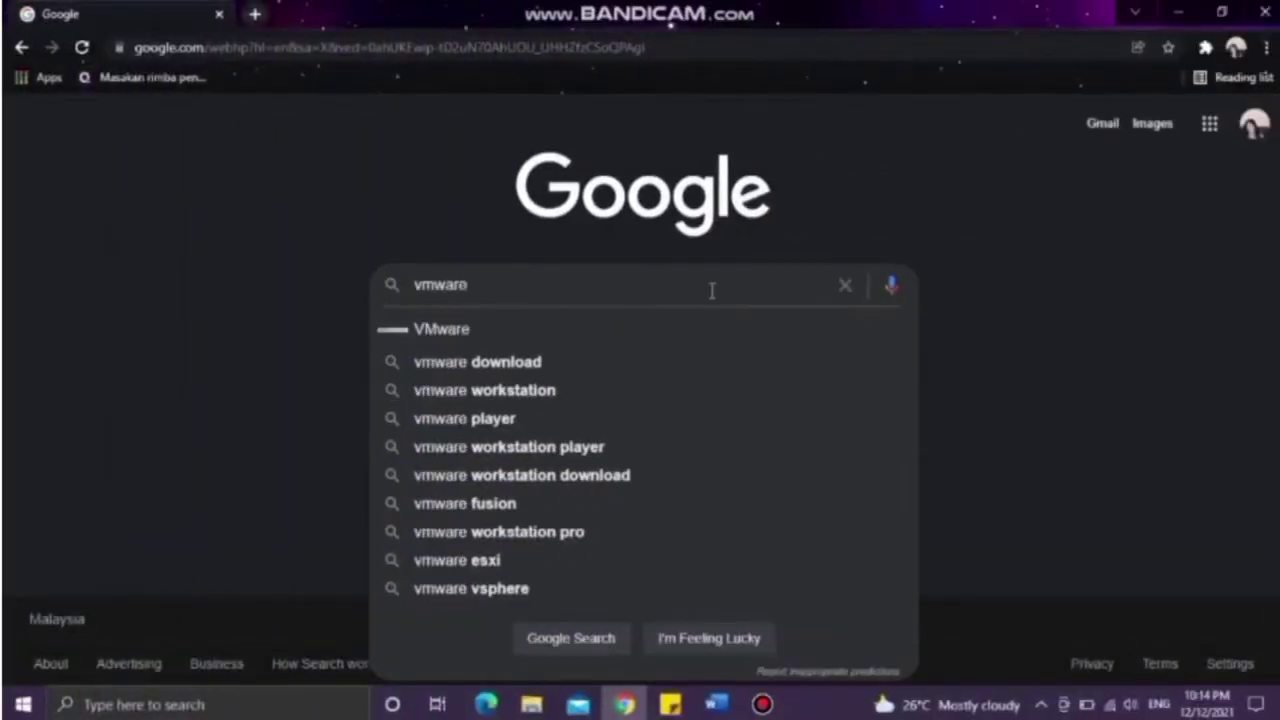
click(648, 477)
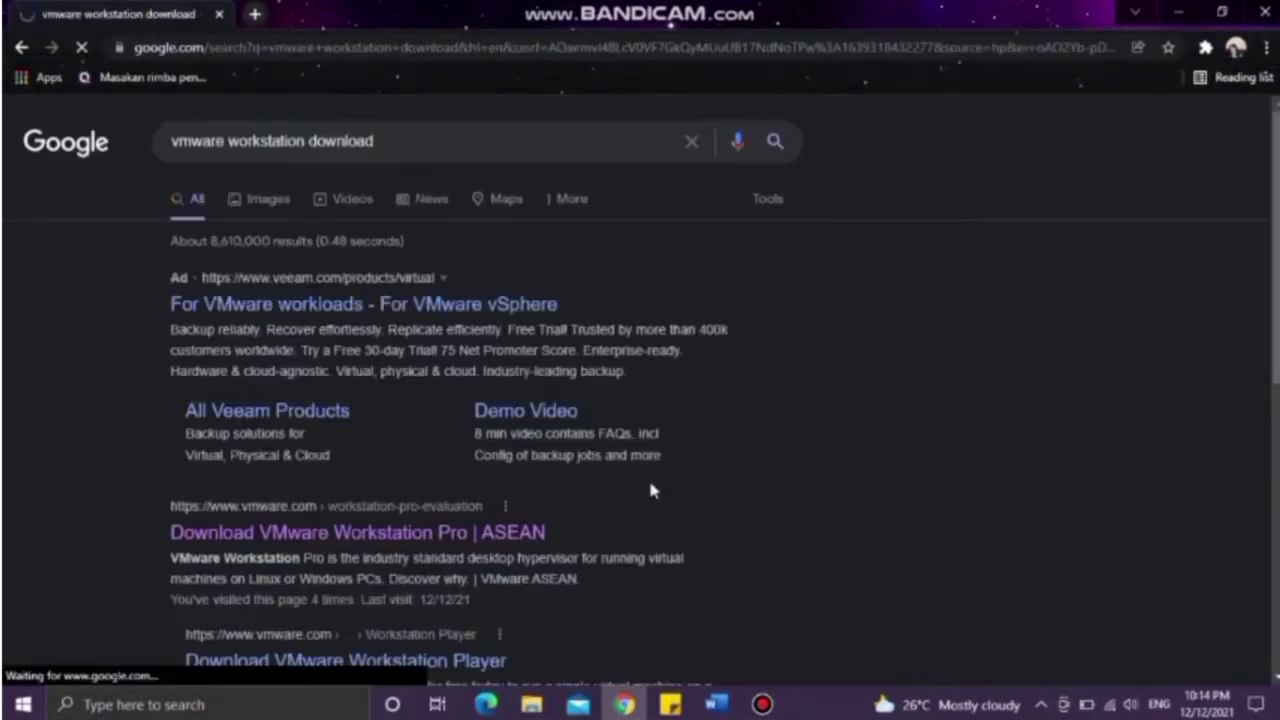
Open the Download VMware Workstation Pro page and download Workstation 16 Pro for Windows.
click(483, 537)
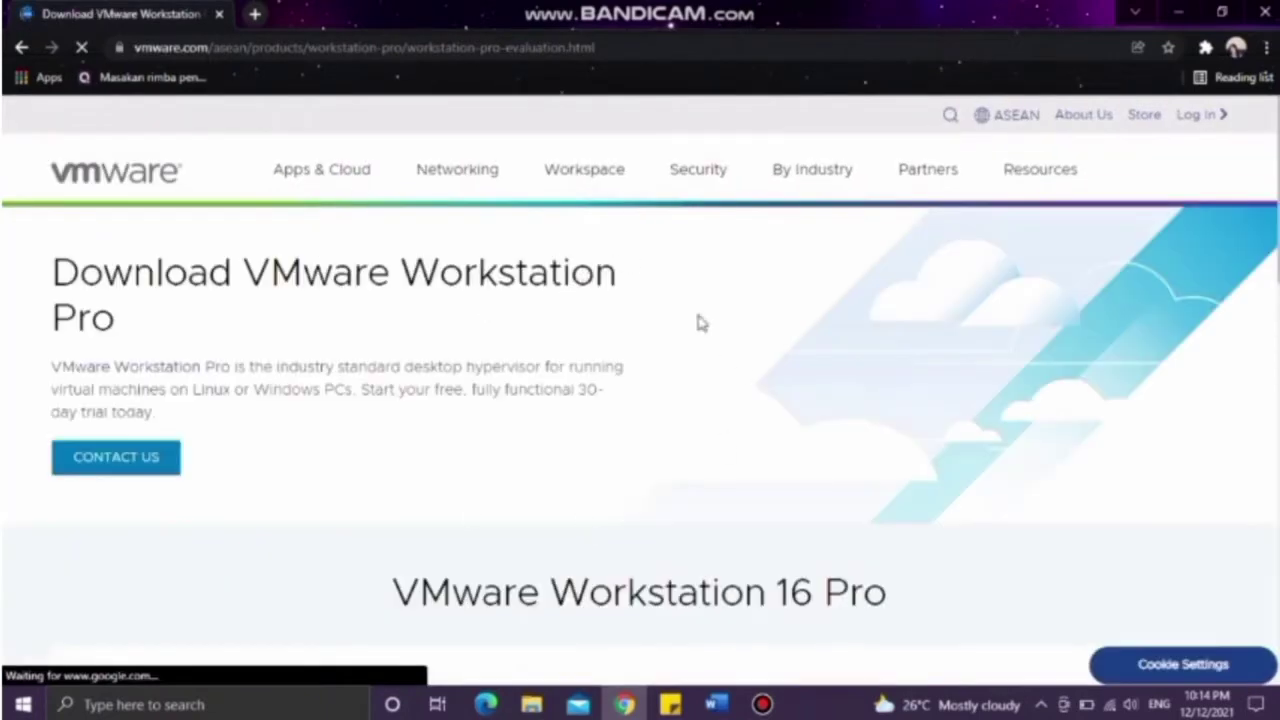
scroll(666, 300, down, 8)
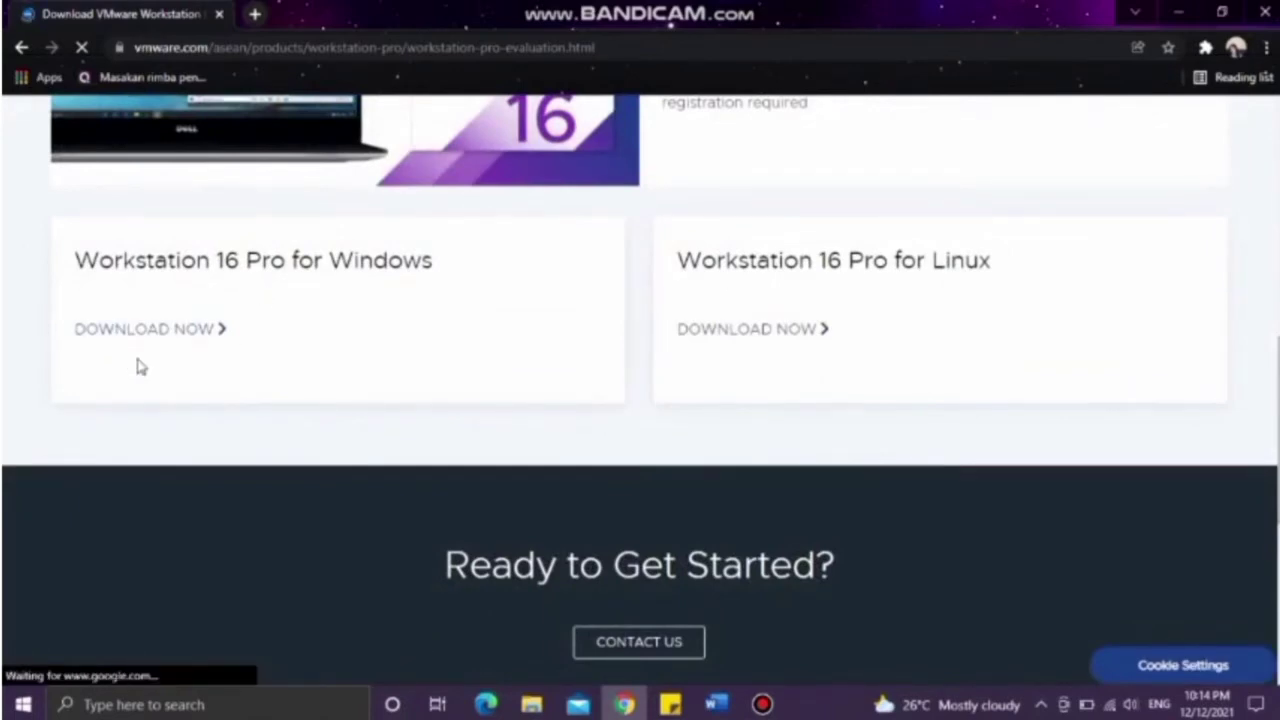
click(138, 323)
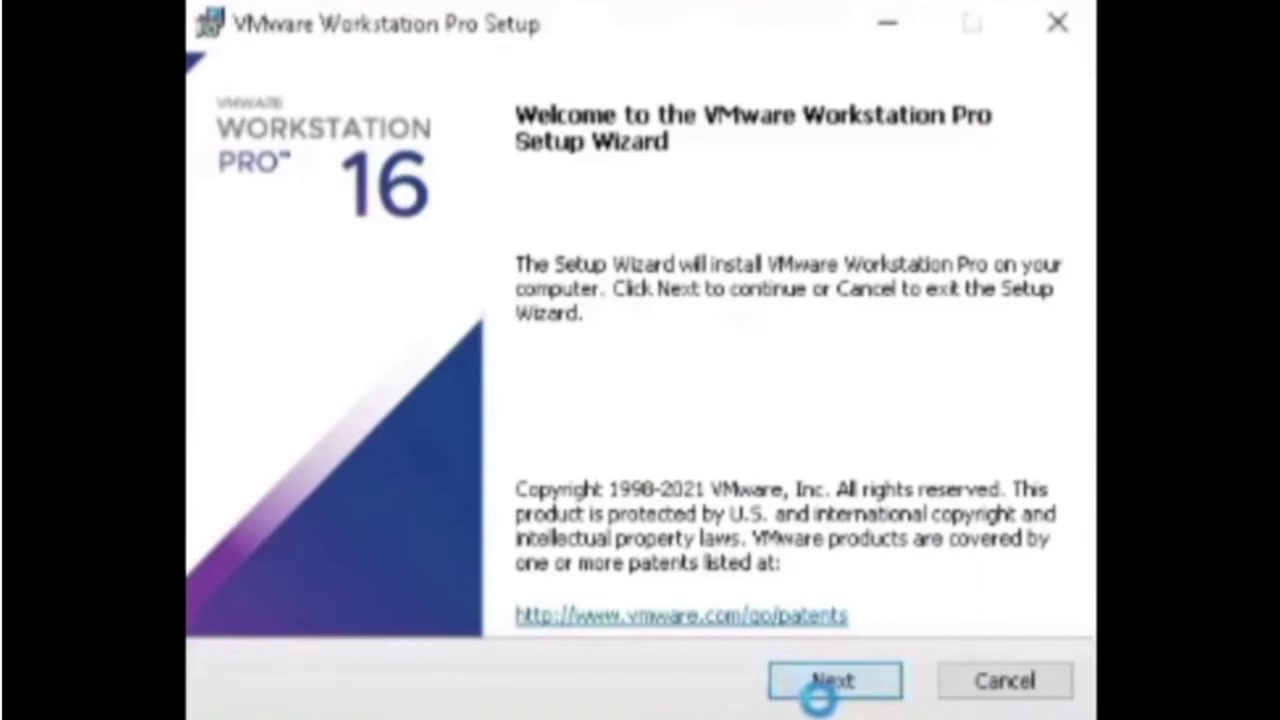
Install VMware Workstation Pro, keeping the default destination, user experience settings, and Desktop and Start Menu shortcuts.
click(833, 681)
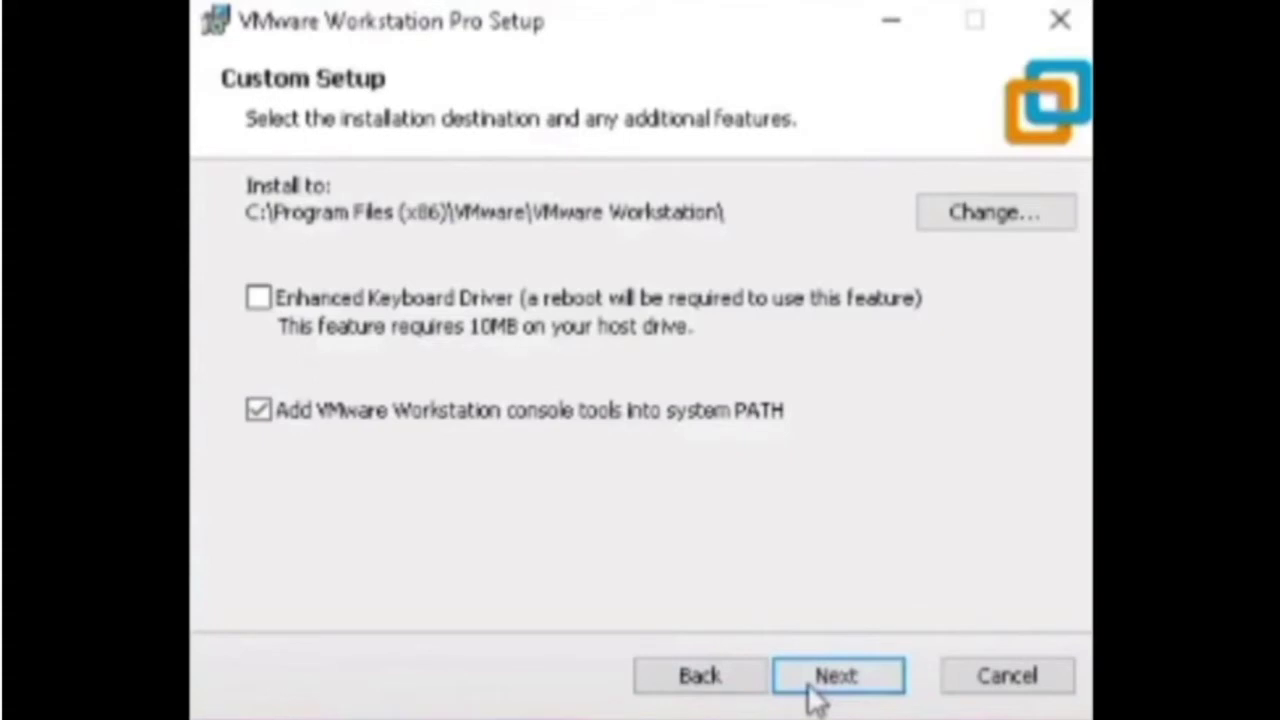
click(812, 688)
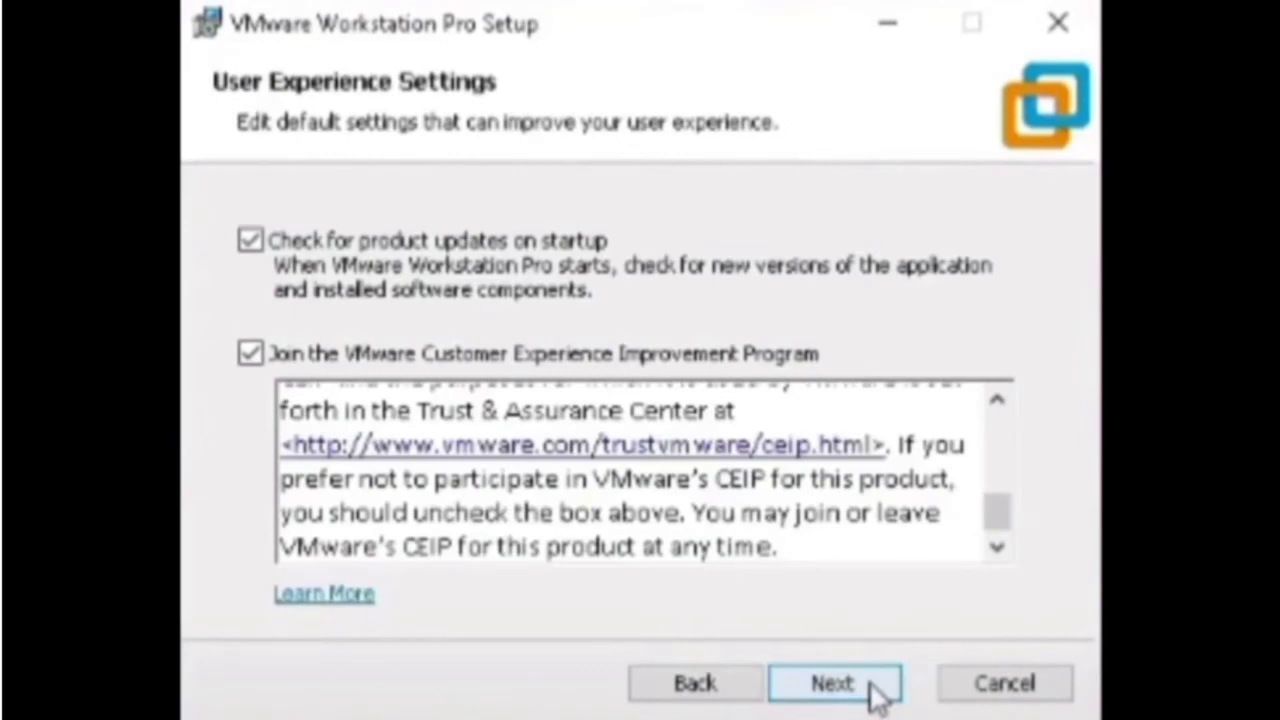
click(872, 688)
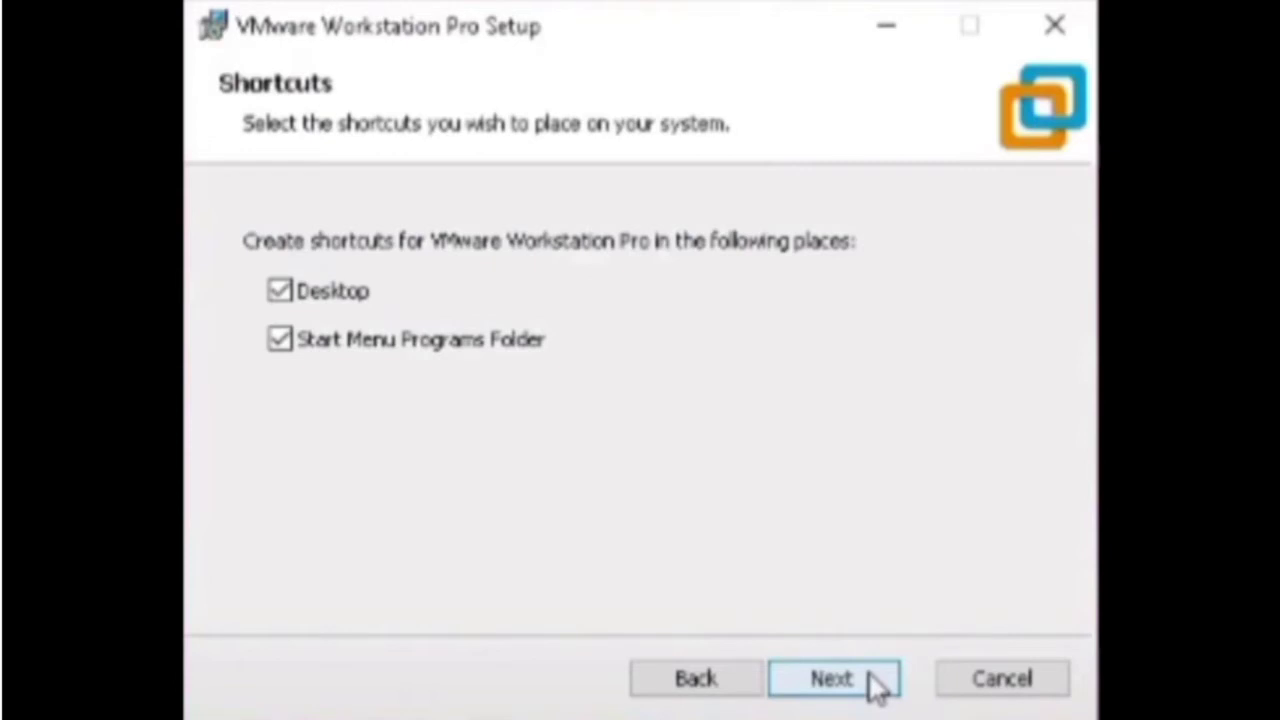
click(872, 688)
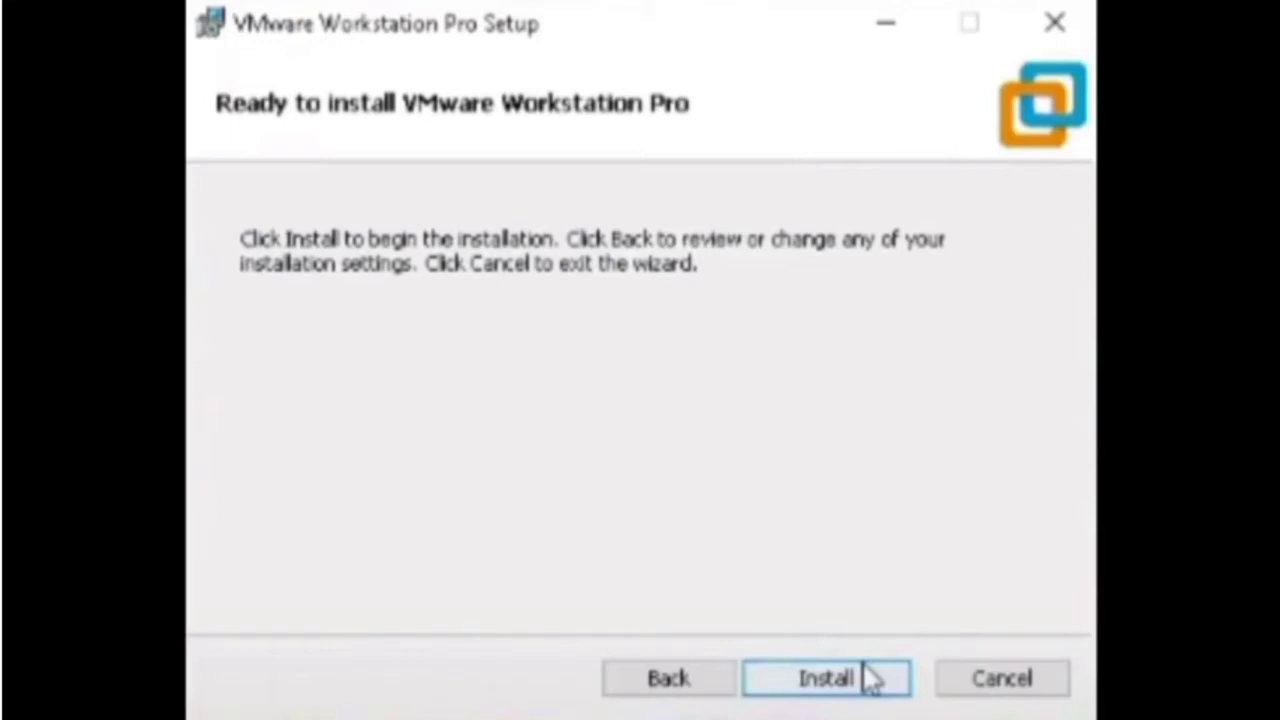
click(872, 680)
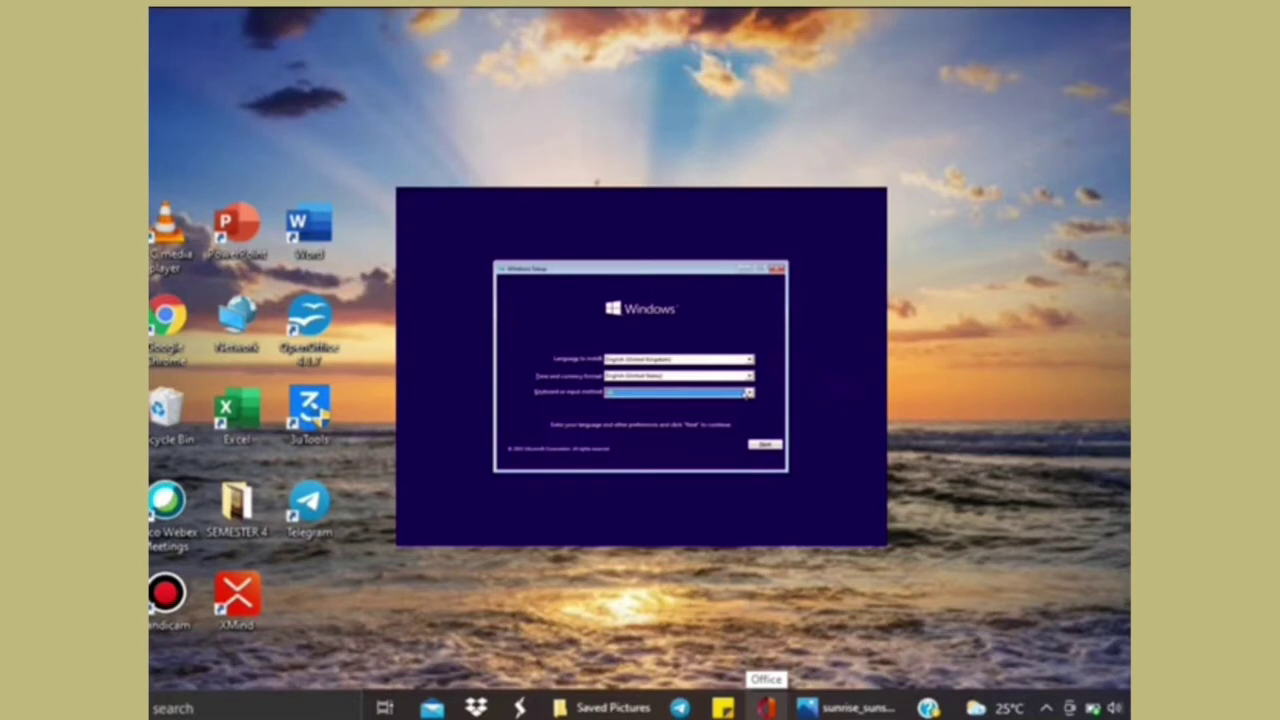
Confirm the language, time format and keyboard preferences in Windows Setup and skip the product key.
click(765, 444)
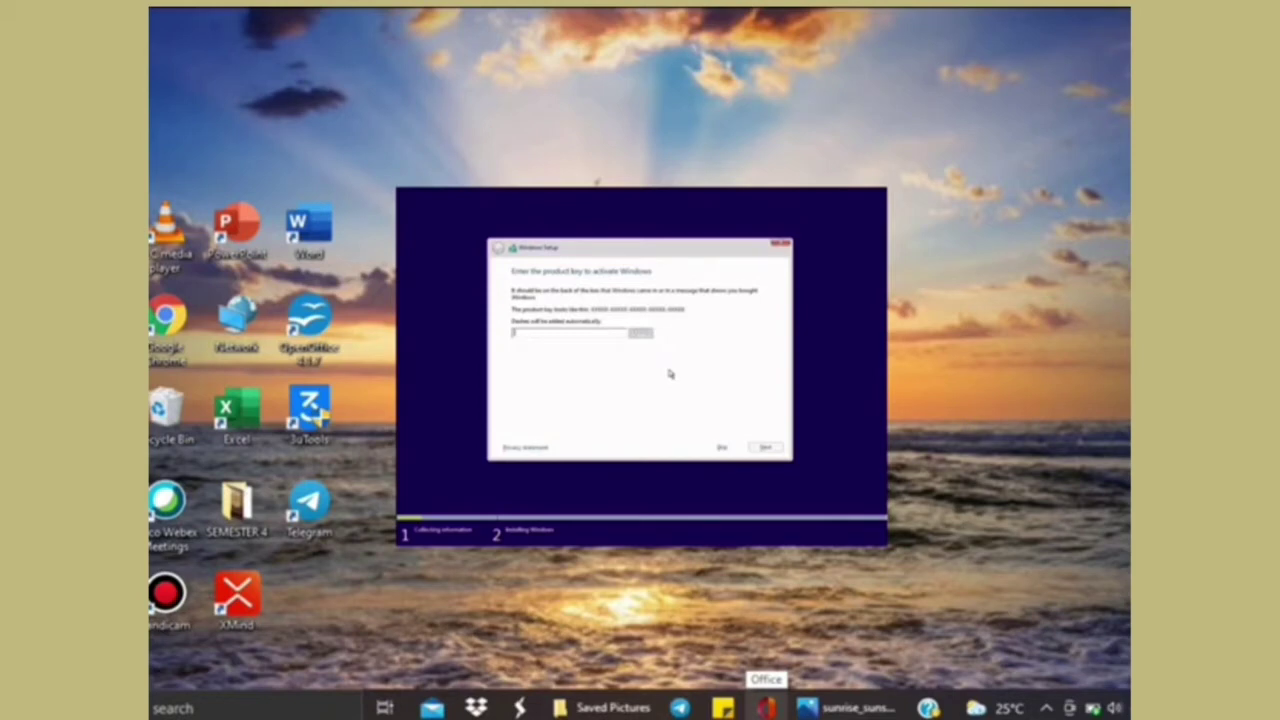
click(721, 447)
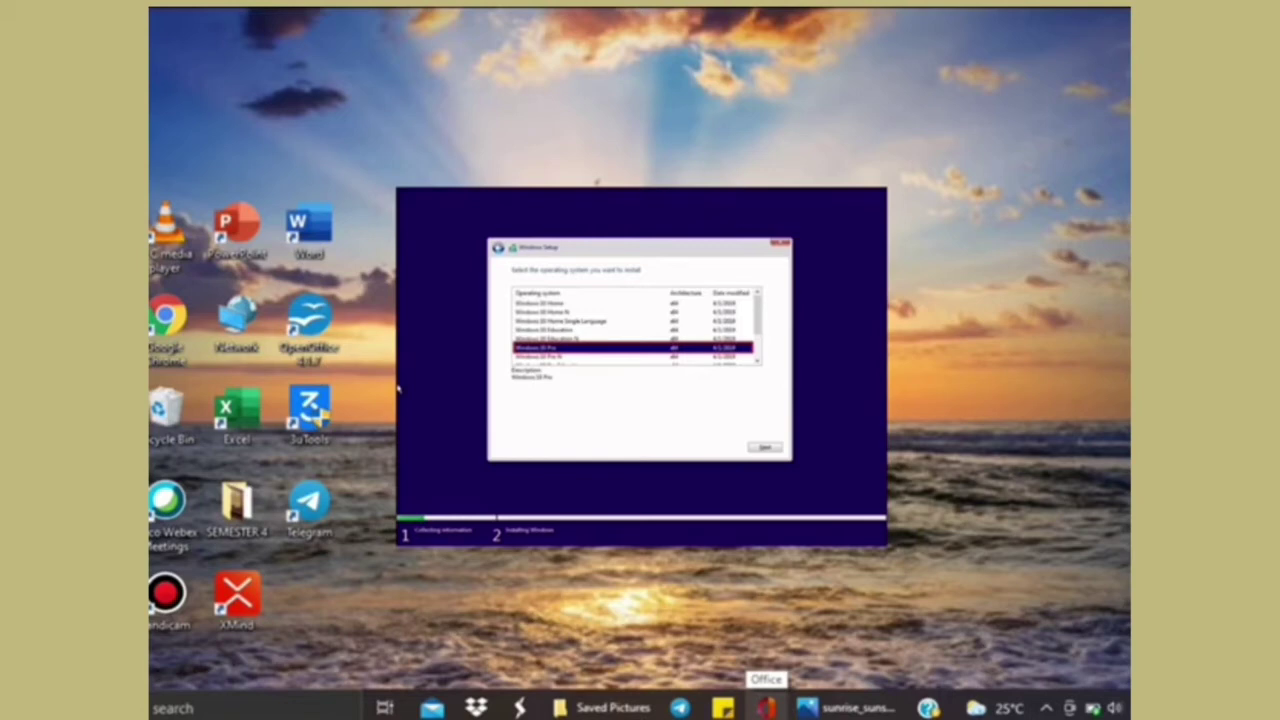
Confirm Windows 10 Pro as the operating system to install and accept the licence terms.
click(764, 447)
click(587, 426)
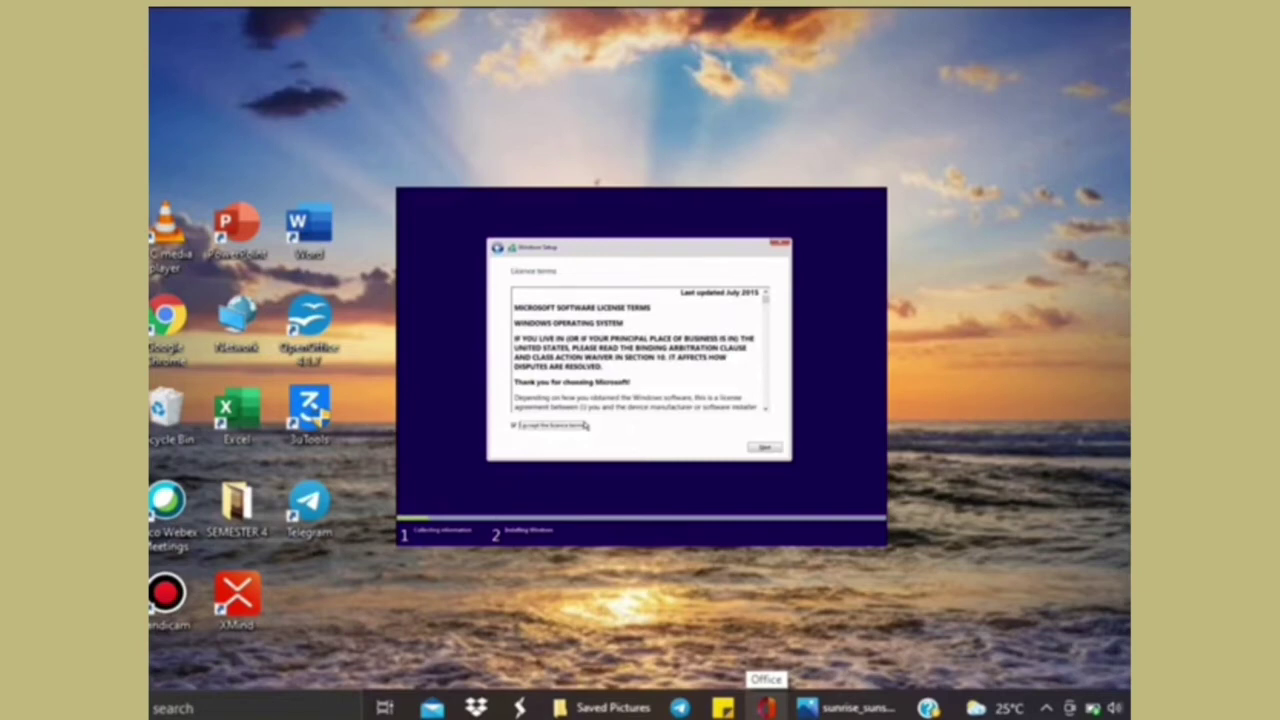
click(764, 447)
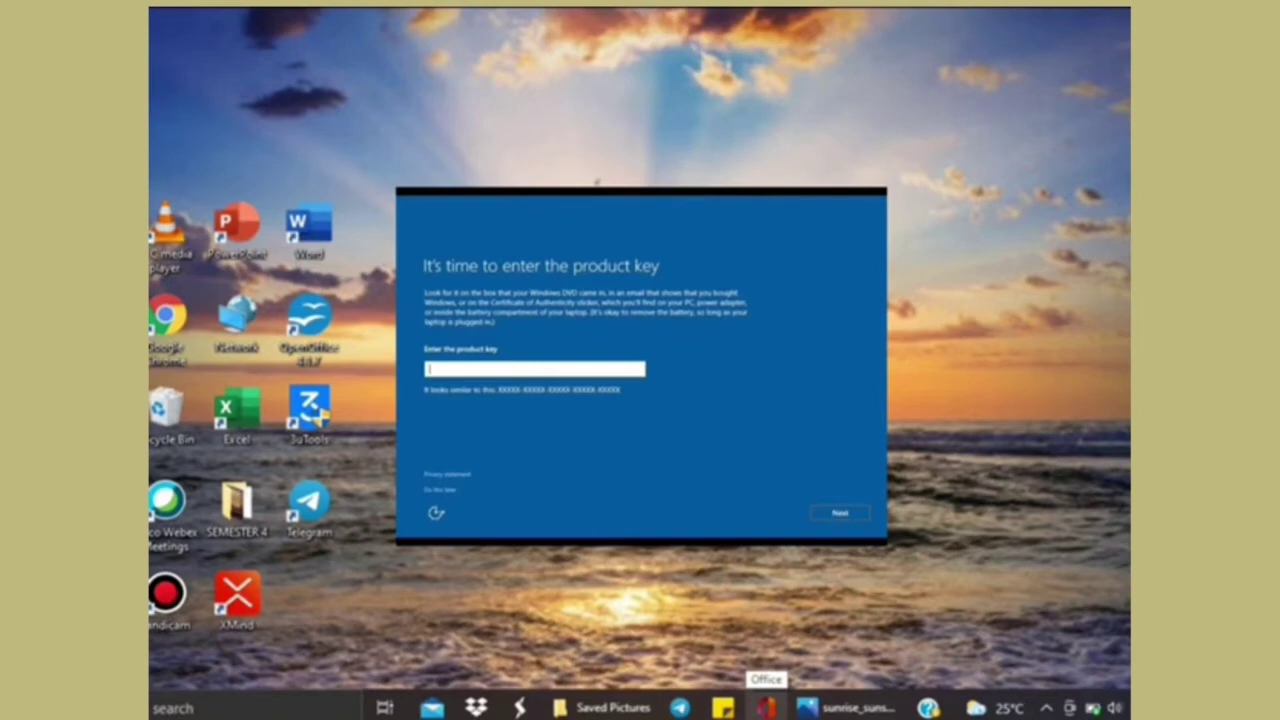
Continue past the product key page and confirm "I own it" as the PC's ownership option.
click(848, 515)
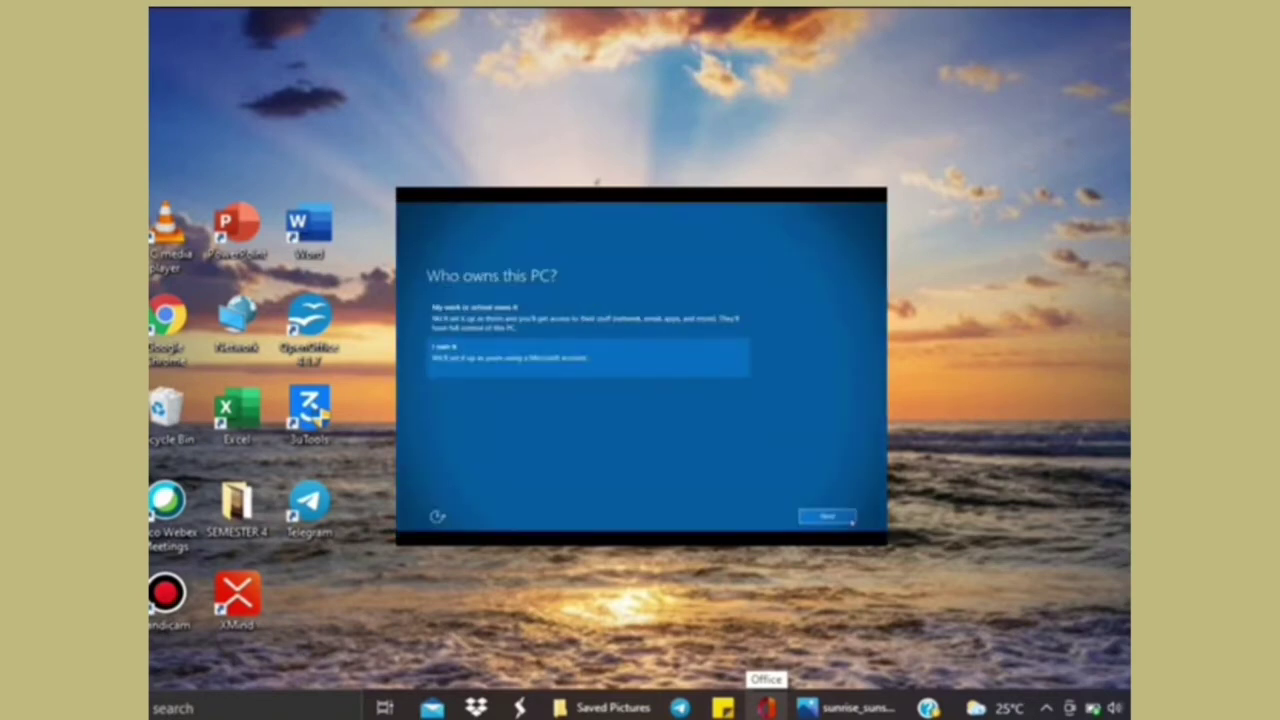
click(849, 517)
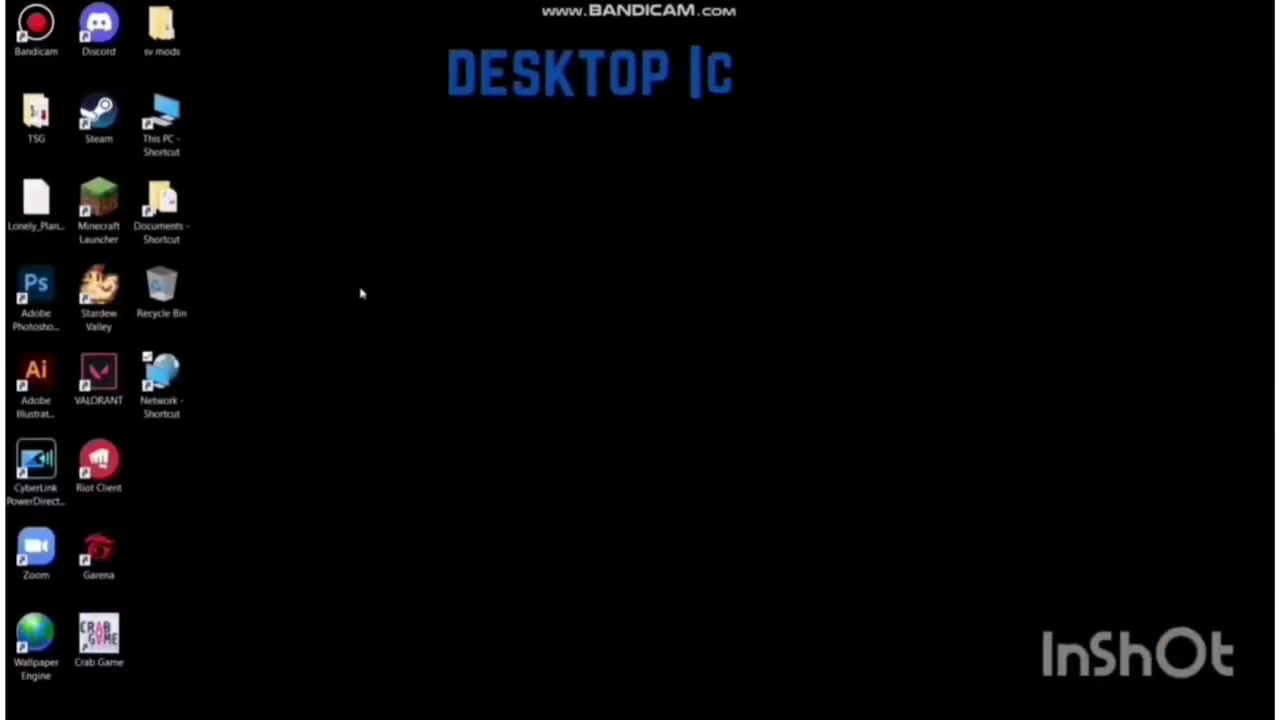
Open This PC from its desktop shortcut, look through the folder navigation tree, and close the window.
double_click(177, 151)
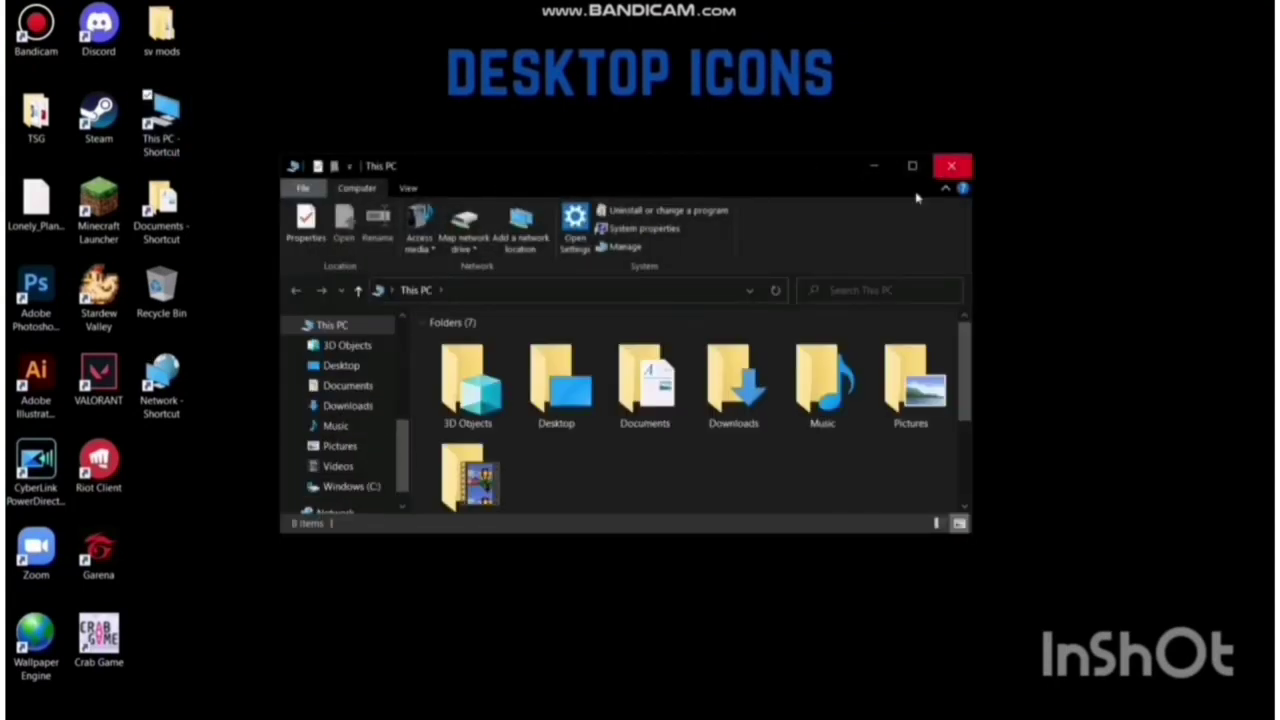
scroll(381, 406, down, 1)
scroll(381, 406, up, 10)
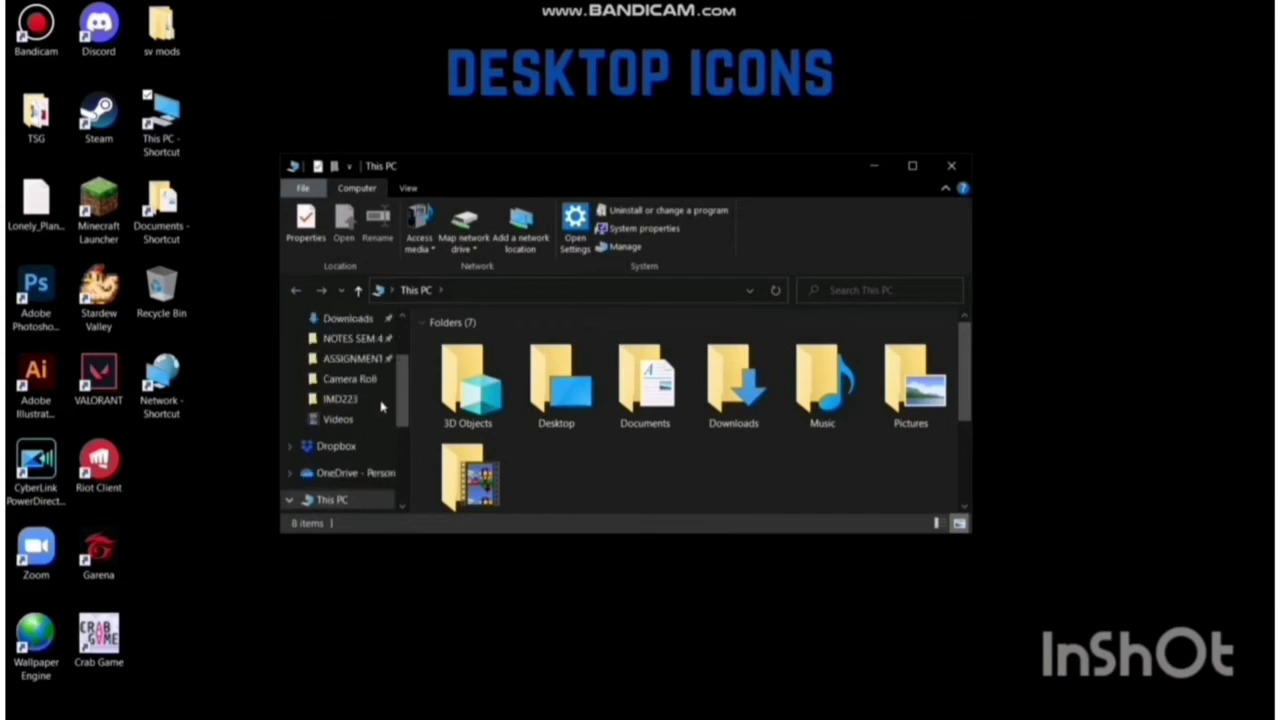
click(951, 165)
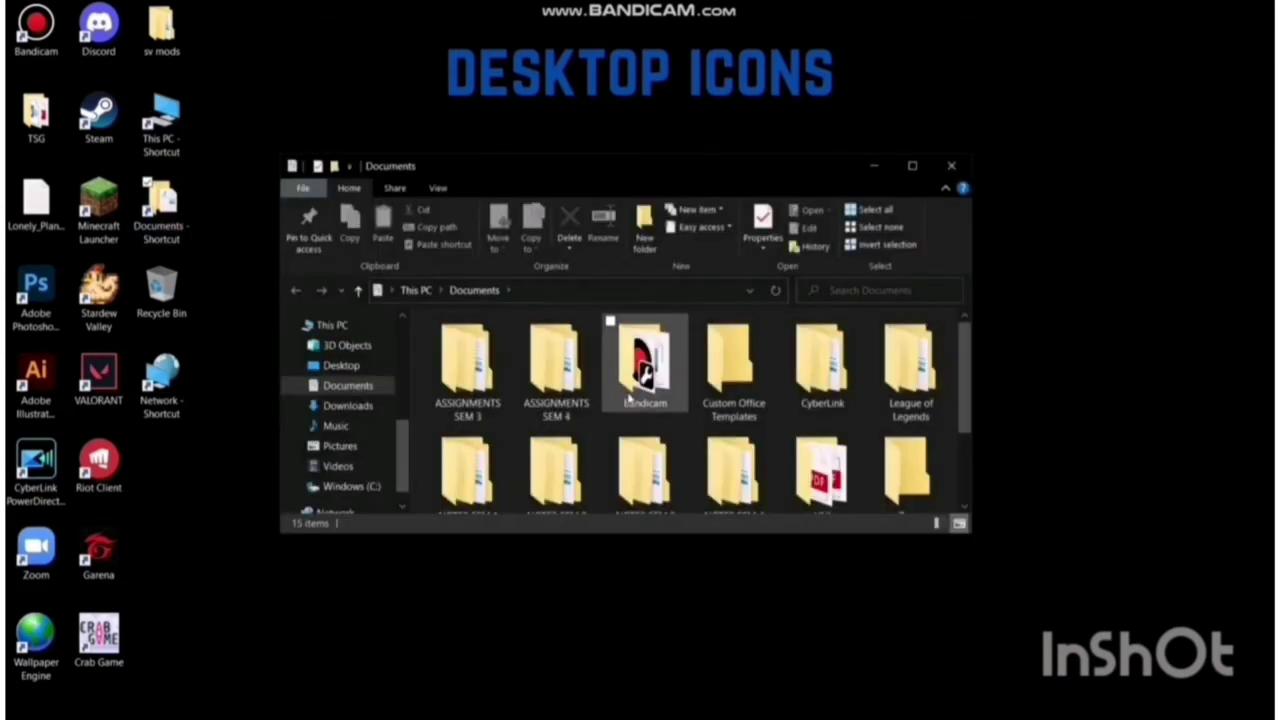
Look through the contents of the Documents folder and close its window.
scroll(680, 420, down, 2)
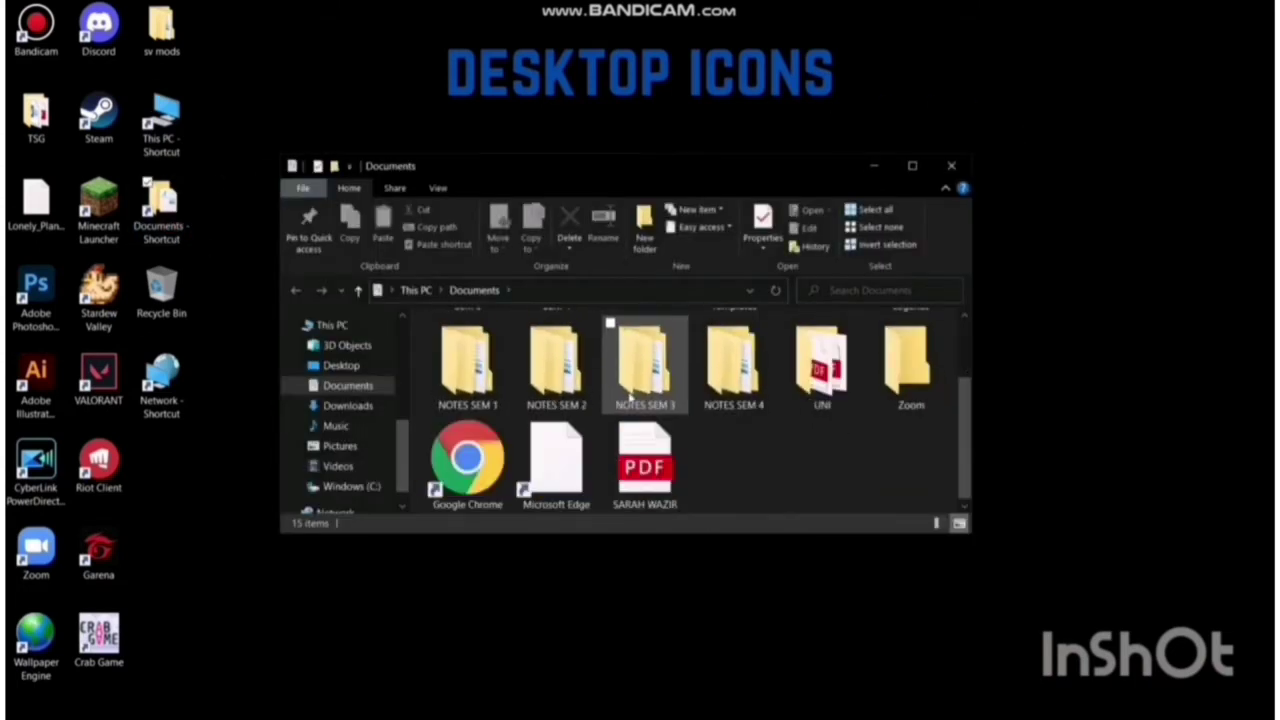
scroll(680, 420, up, 2)
click(951, 165)
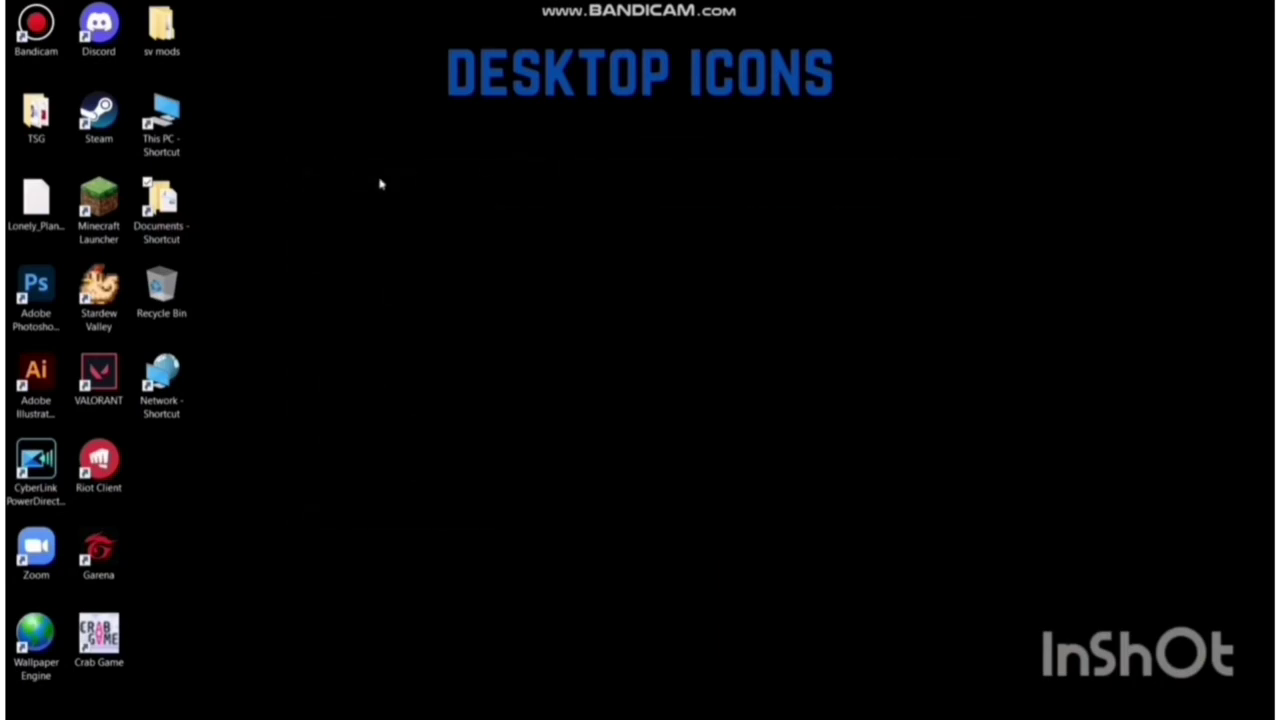
View the Recycle Bin and the Network location from their desktop icons, closing each window after viewing.
double_click(162, 290)
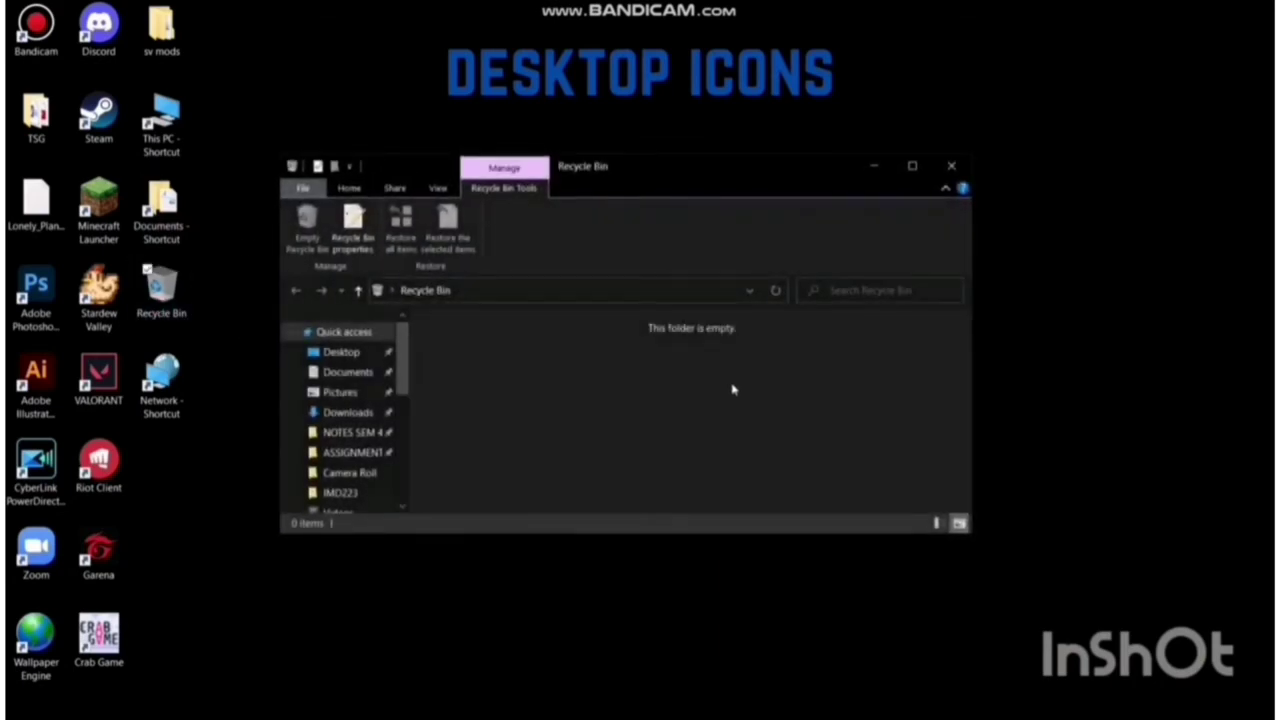
click(951, 166)
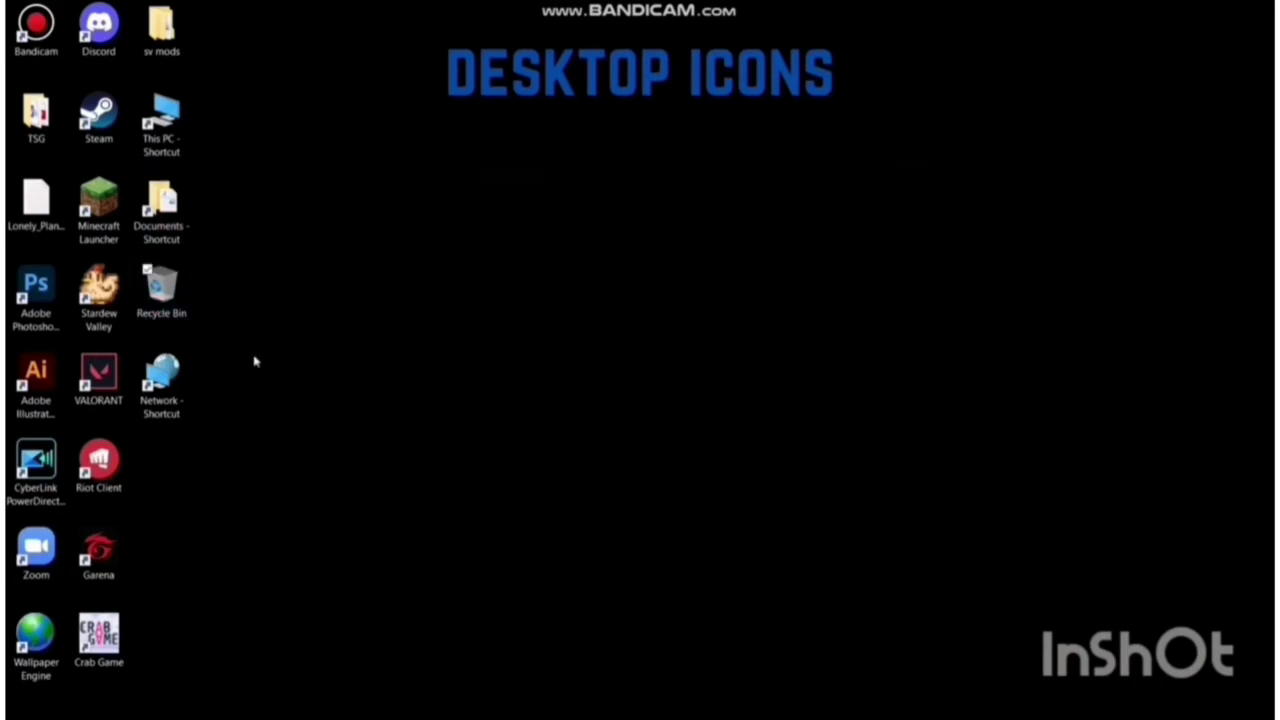
double_click(161, 385)
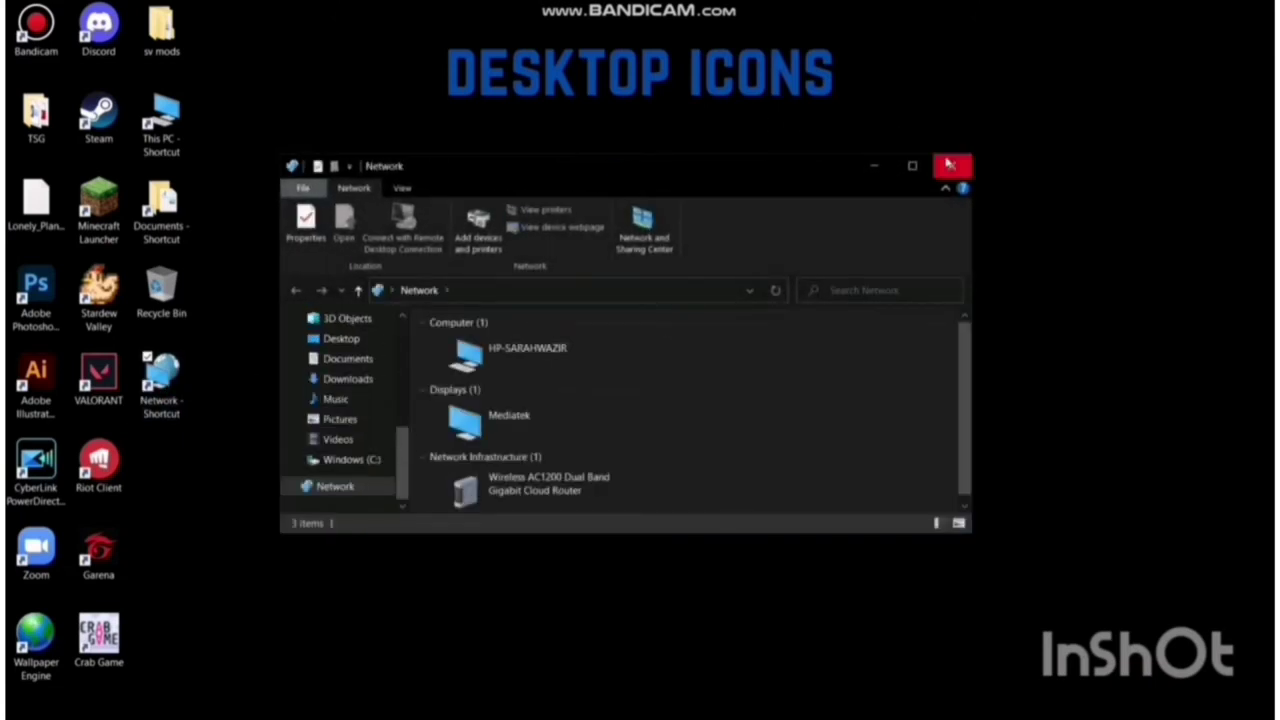
click(951, 166)
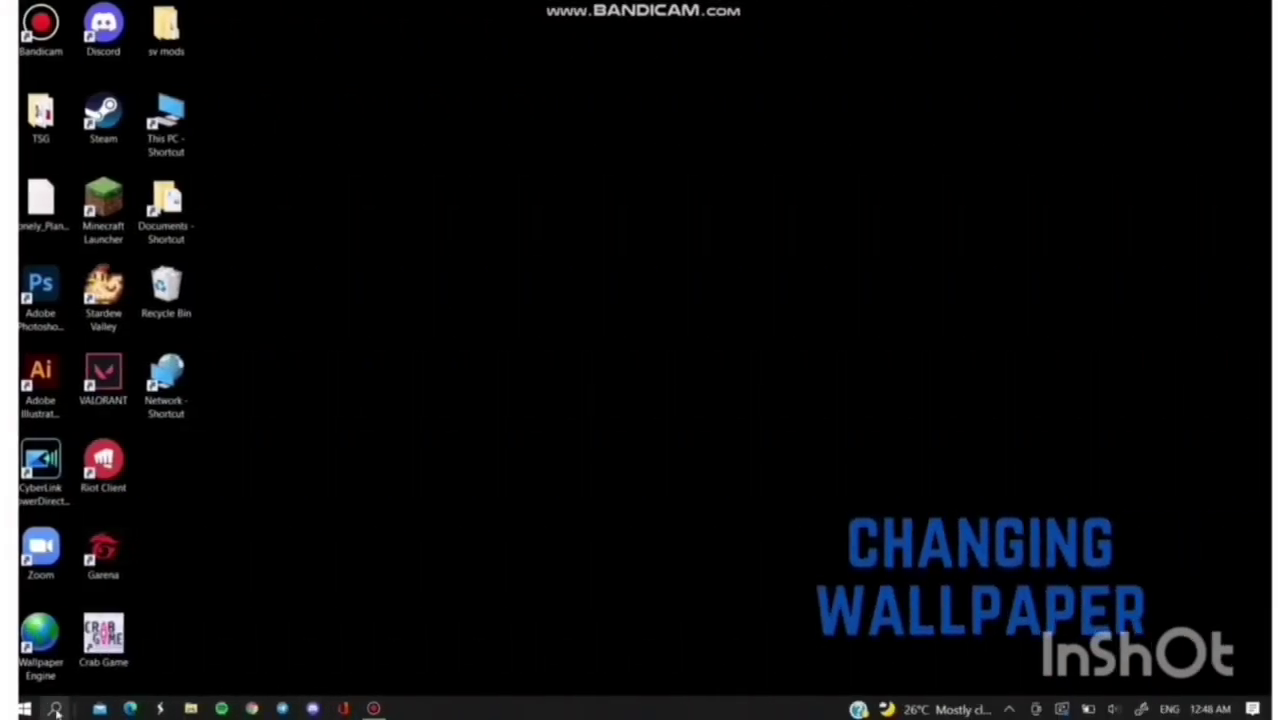
Open the Personalization background settings and set the desktop background type to Picture.
click(27, 708)
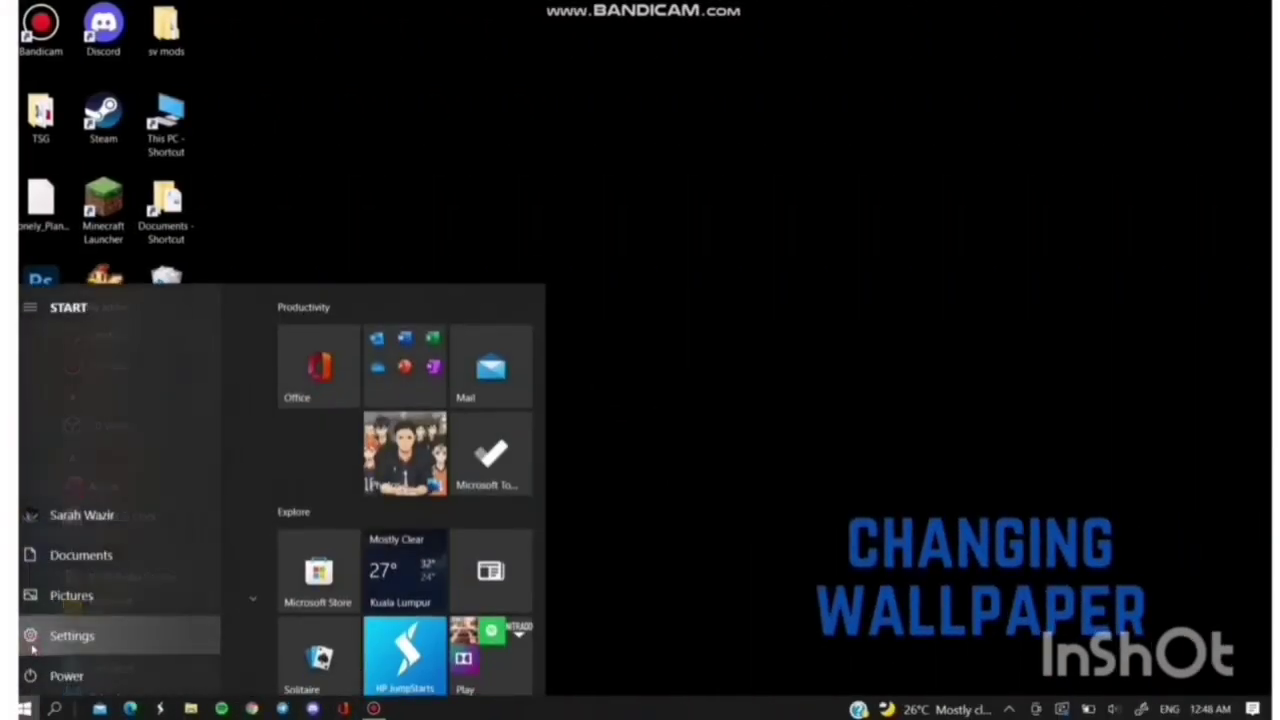
click(30, 634)
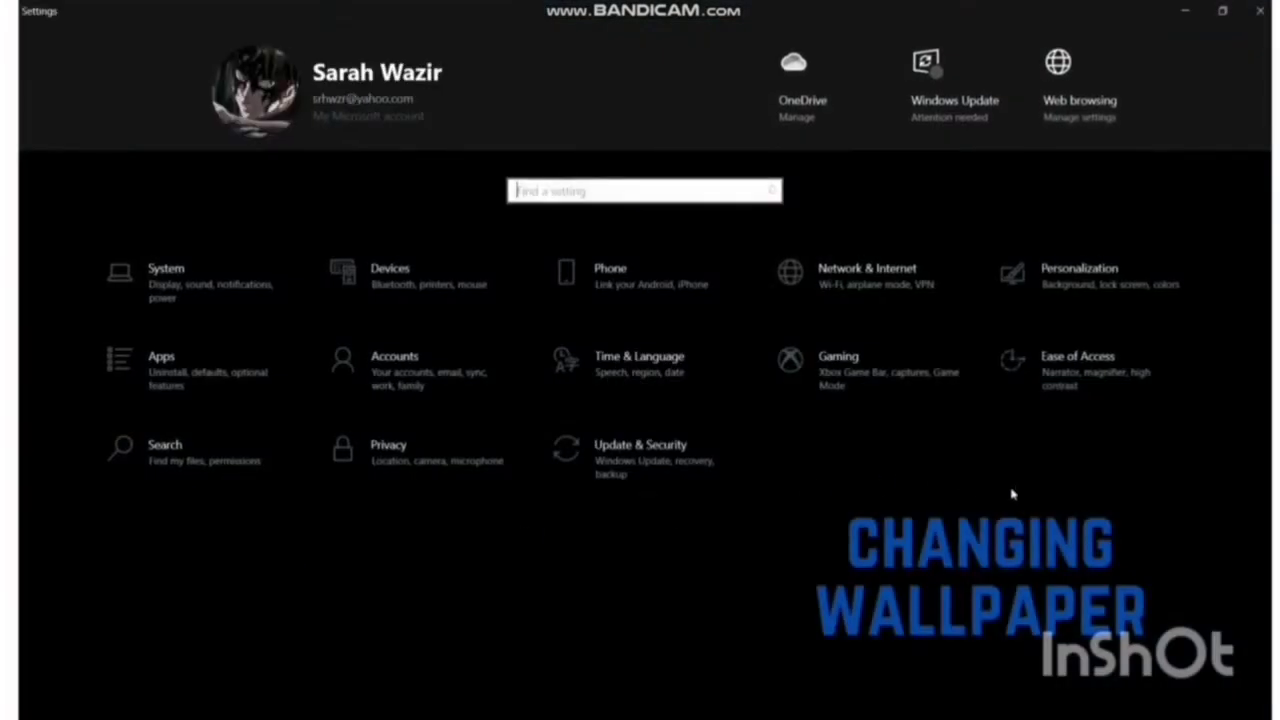
click(1100, 282)
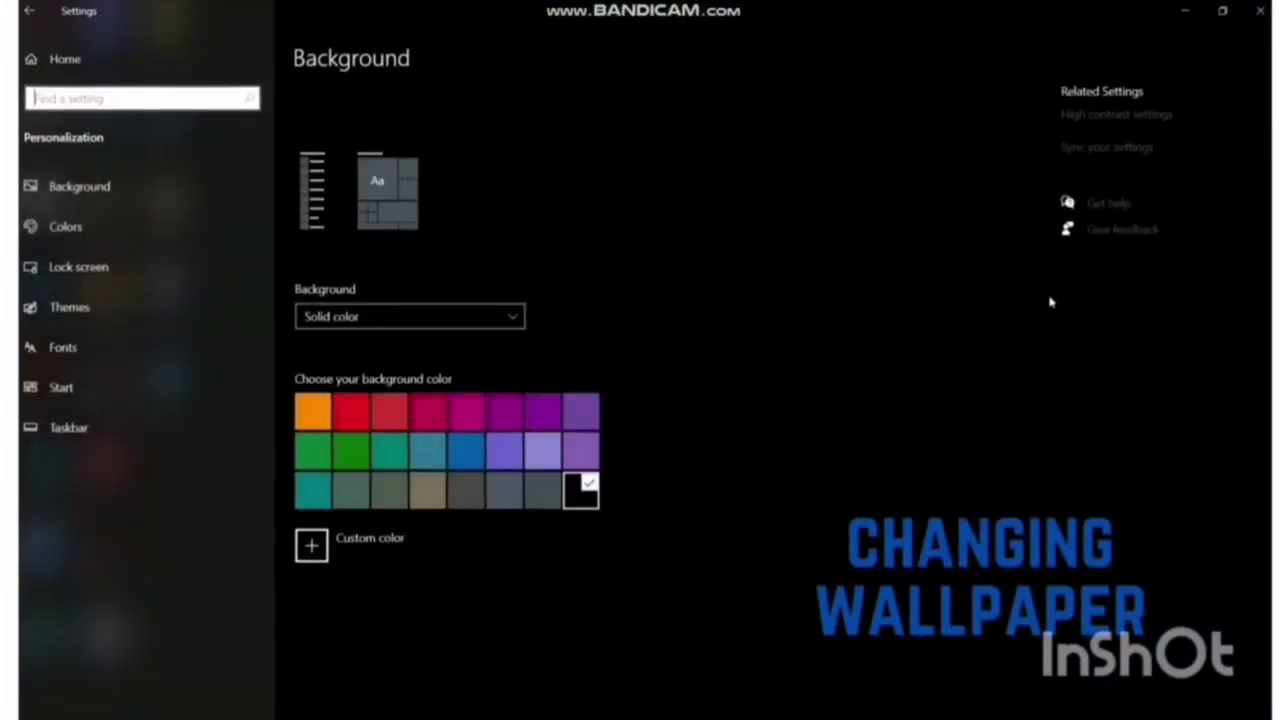
click(513, 315)
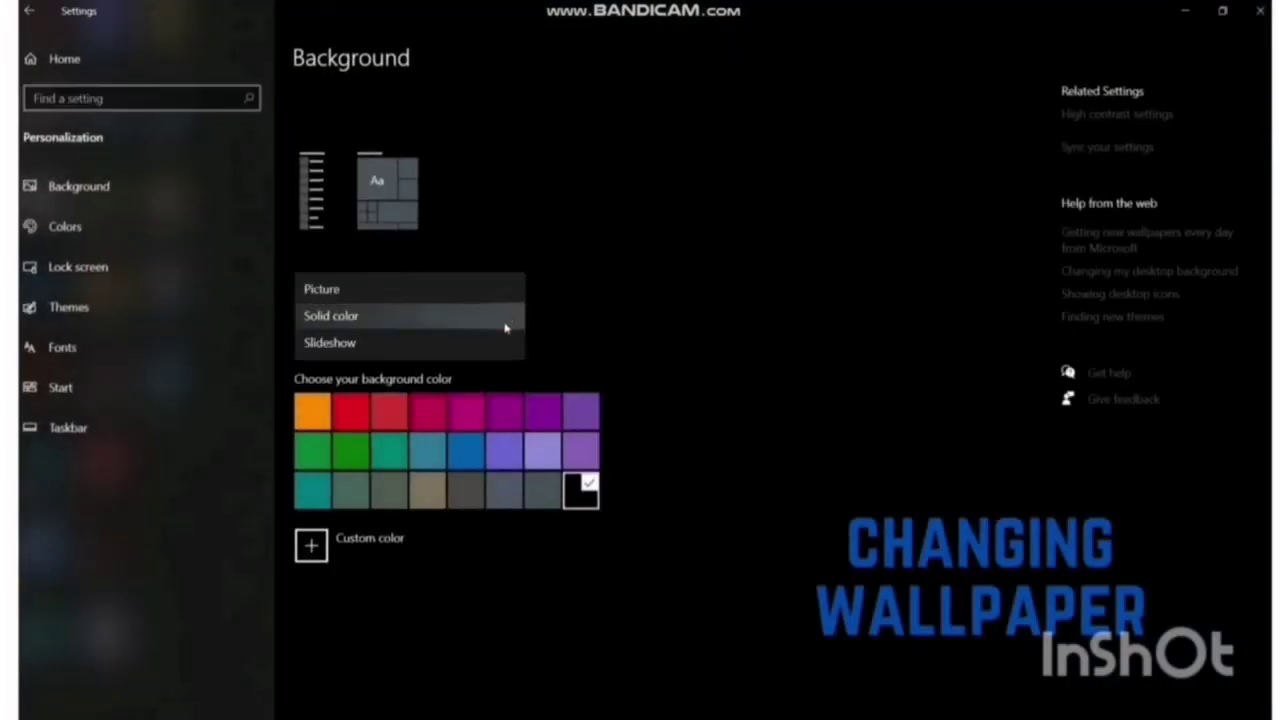
click(494, 292)
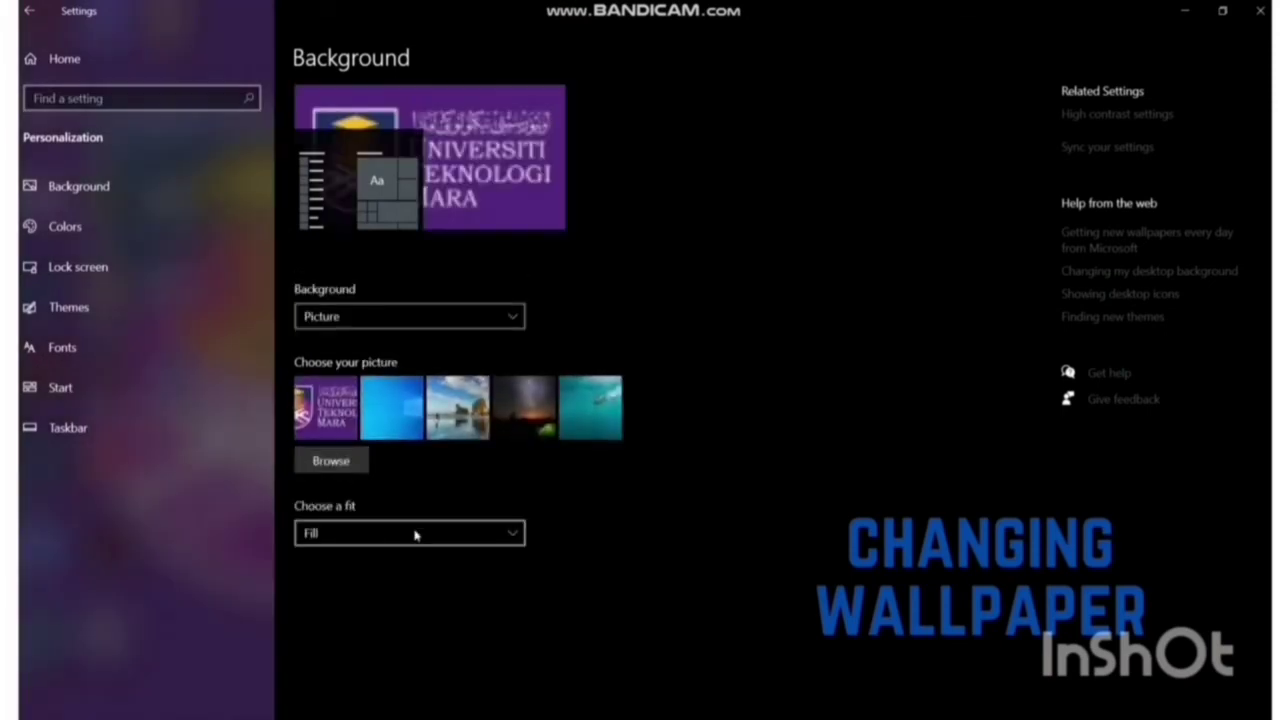
Browse the Pictures folder and choose the purple Universiti Teknologi MARA logo image as the desktop background.
click(350, 462)
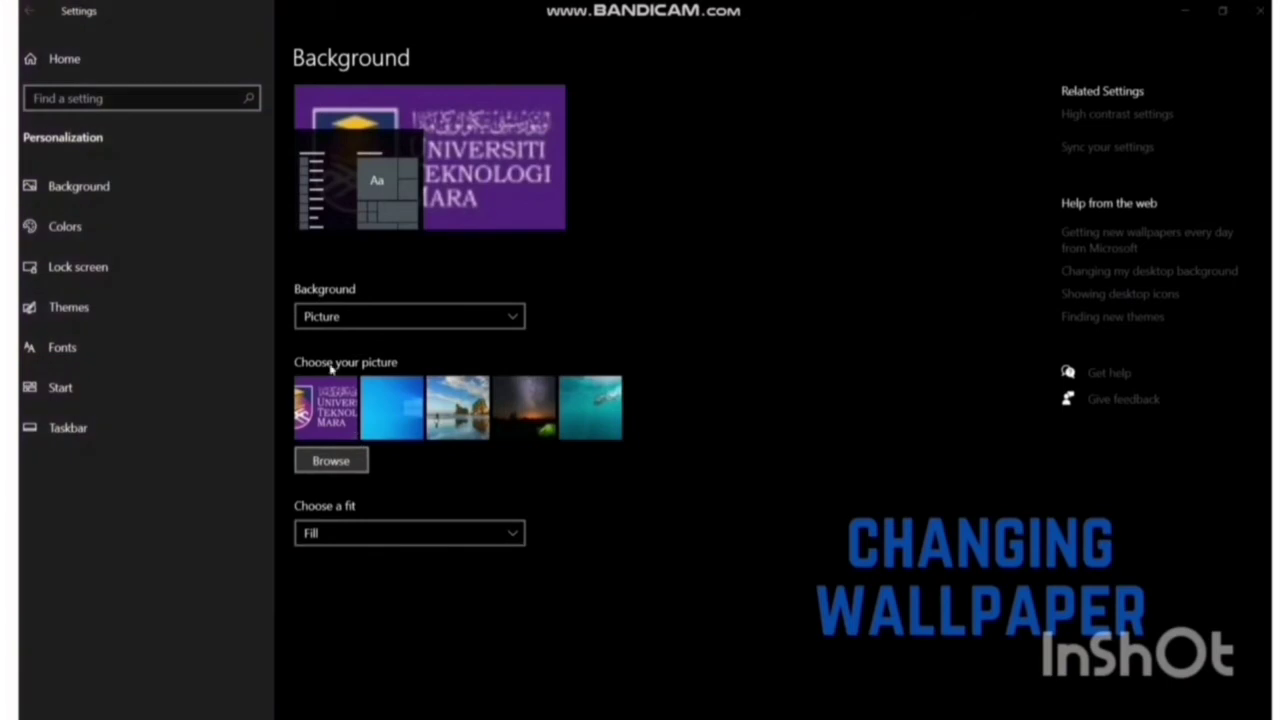
click(395, 248)
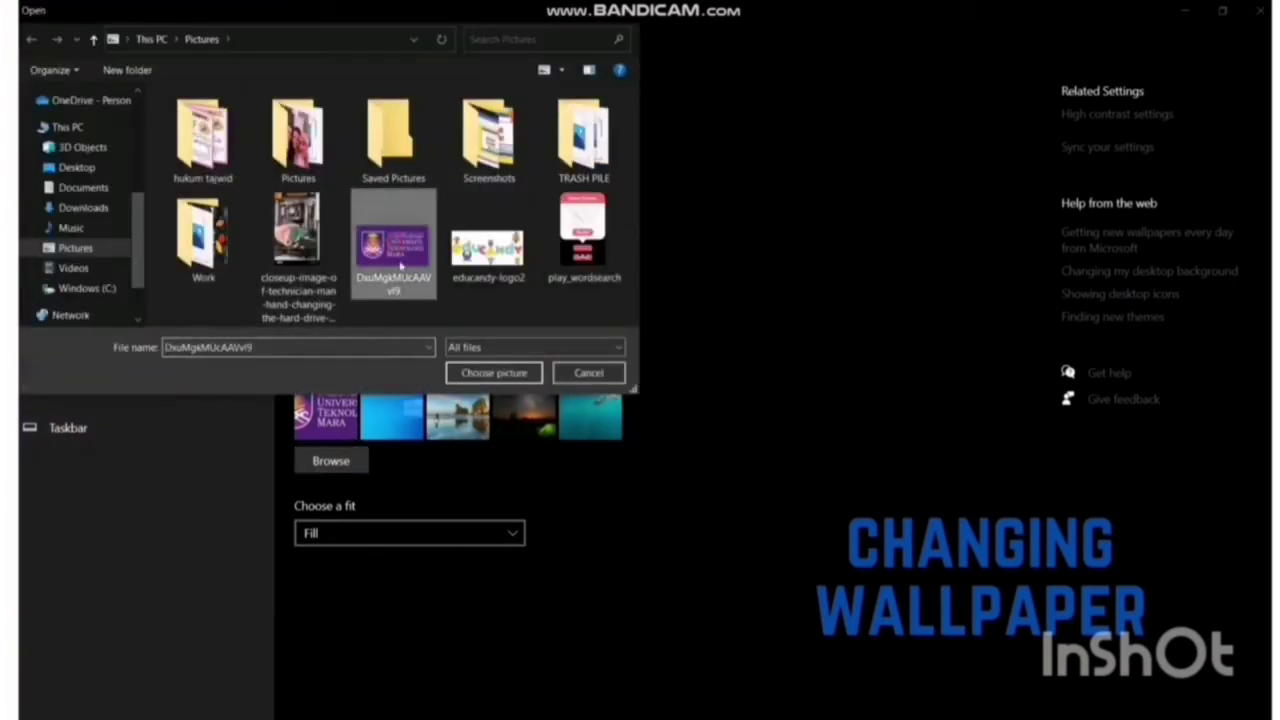
click(482, 373)
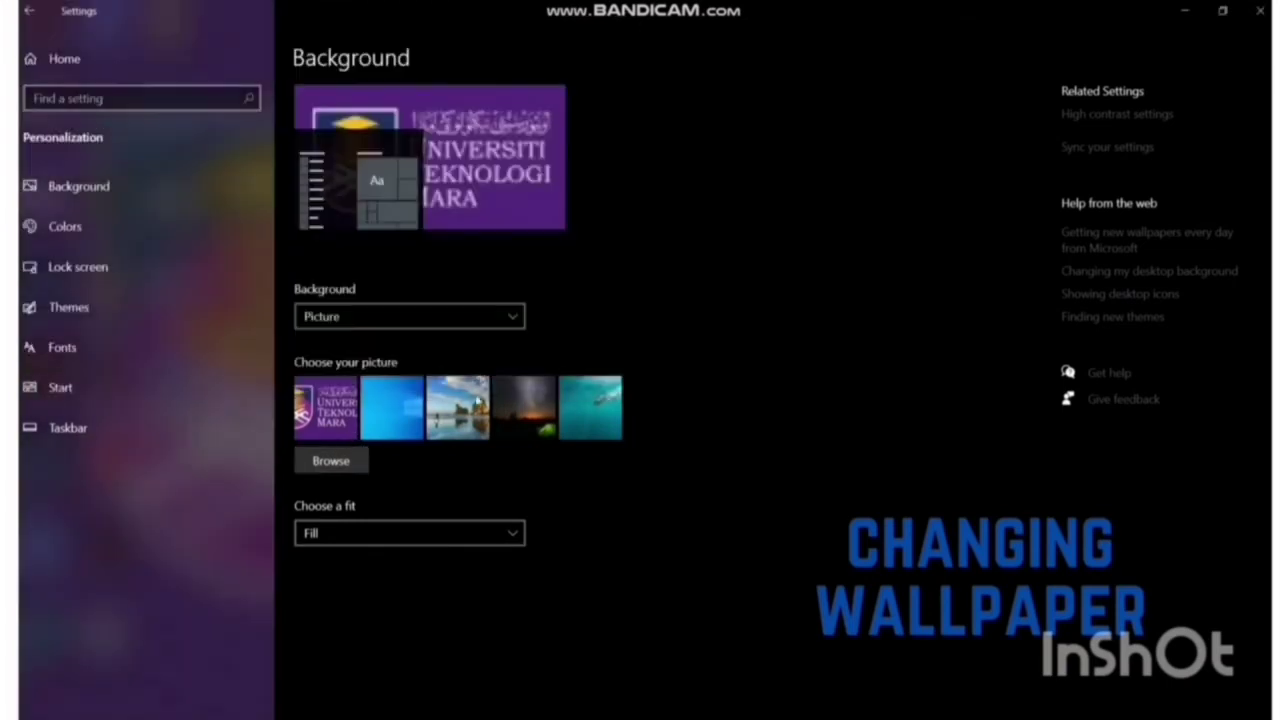
Set the background picture's fit to Center and close Settings to show the wallpaper on the desktop.
click(488, 533)
click(434, 640)
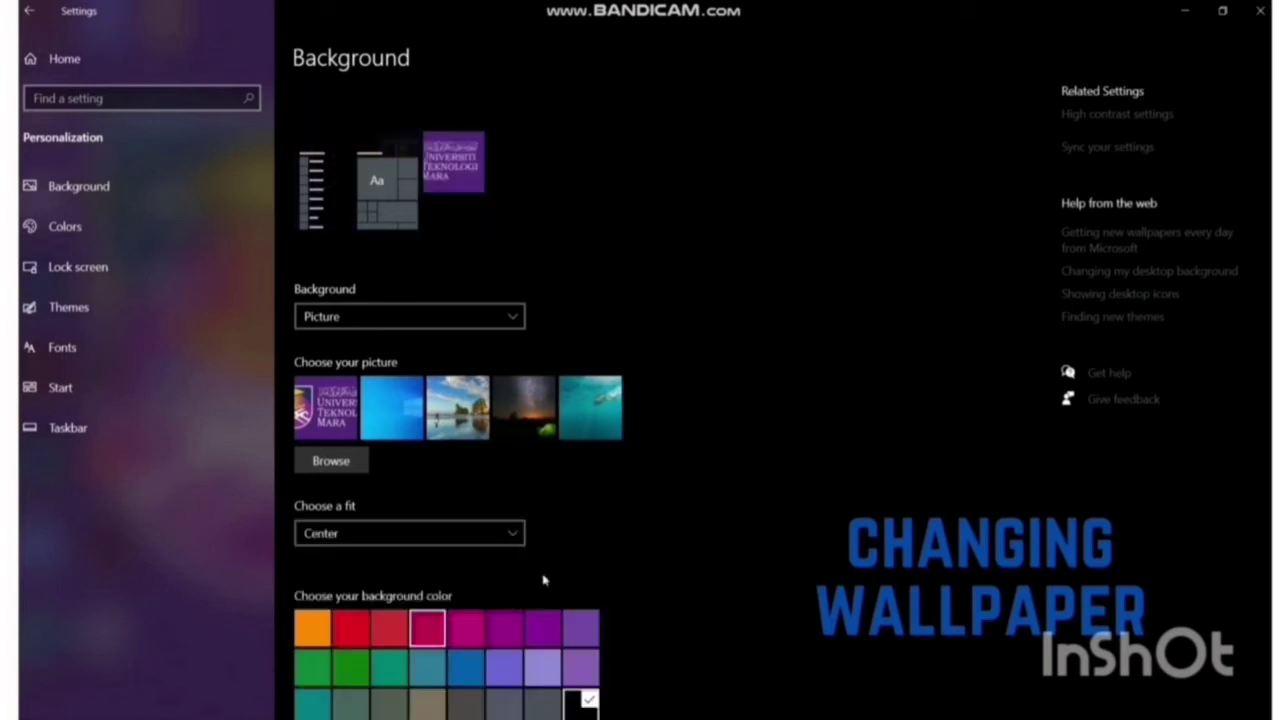
click(1258, 14)
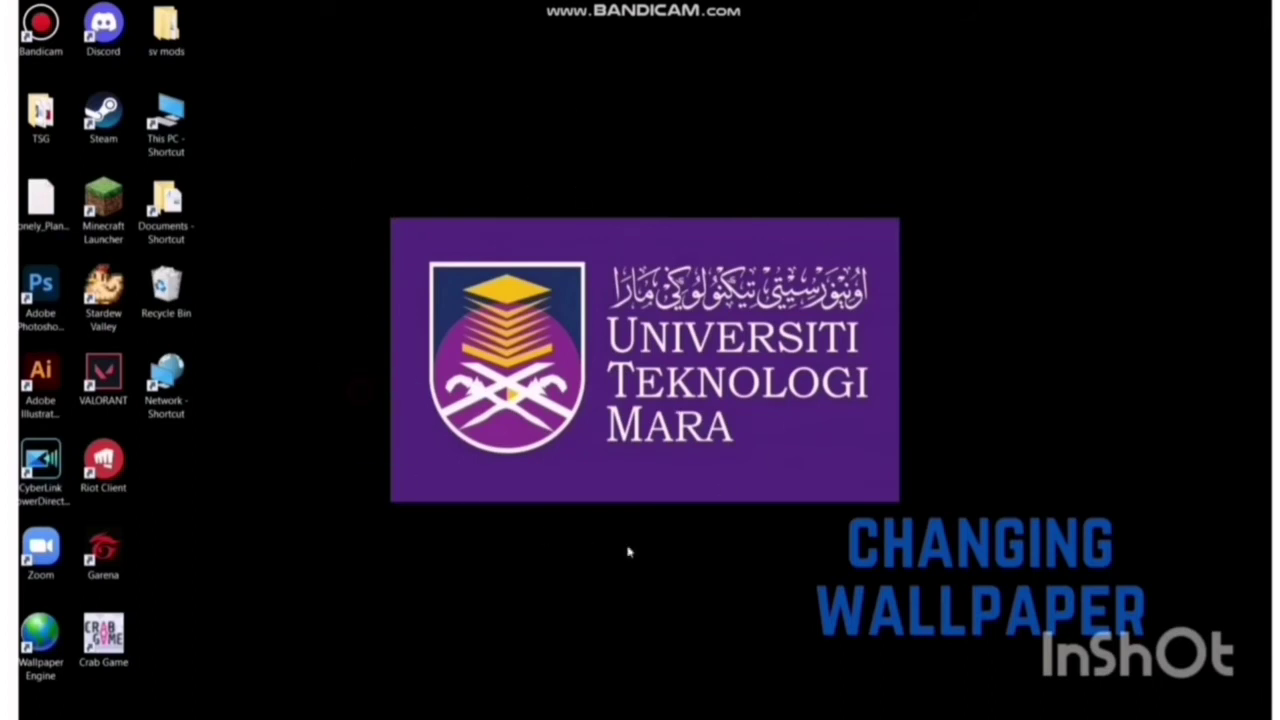
drag(347, 186, 940, 553)
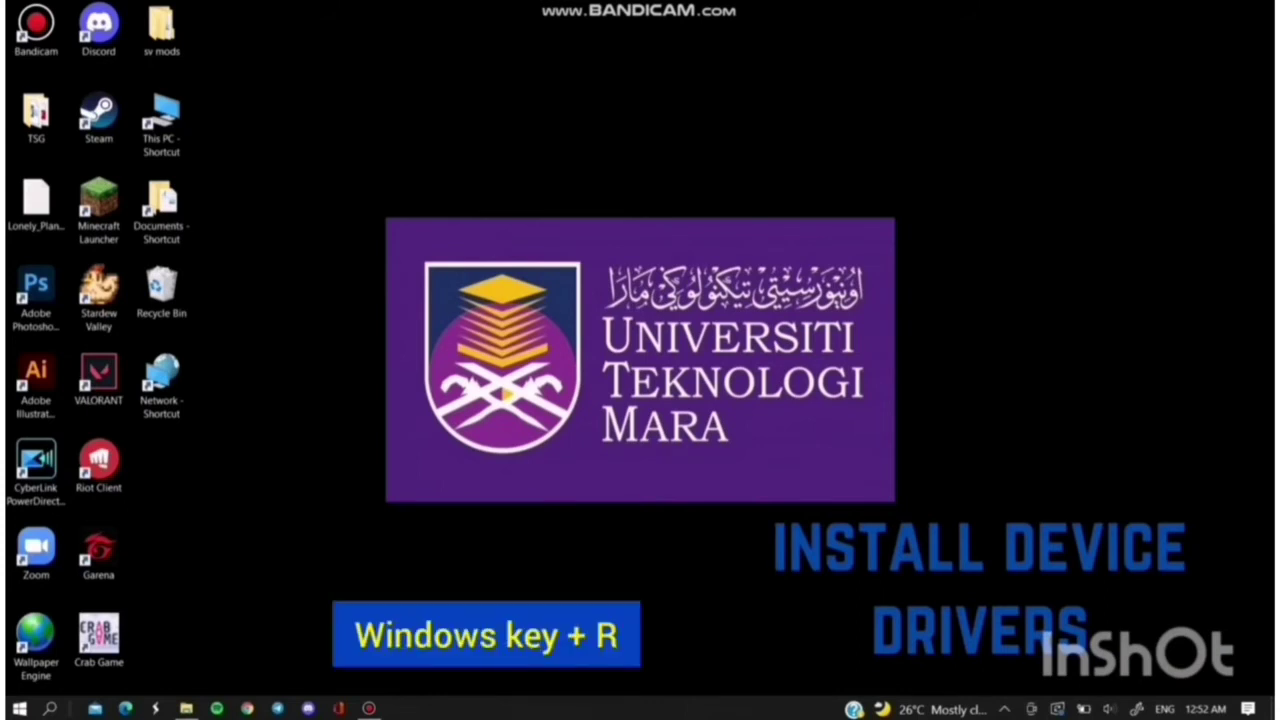
Open Device Manager by running devmgmt.msc.
key(super+r)
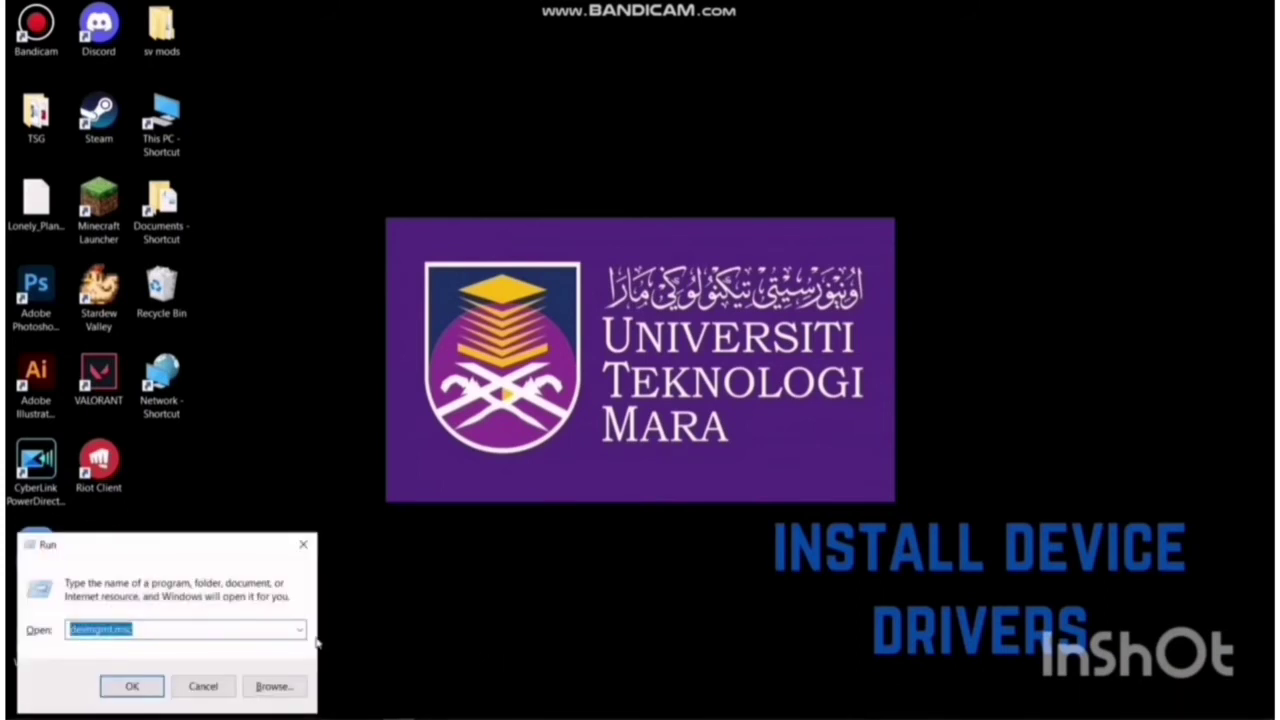
click(300, 629)
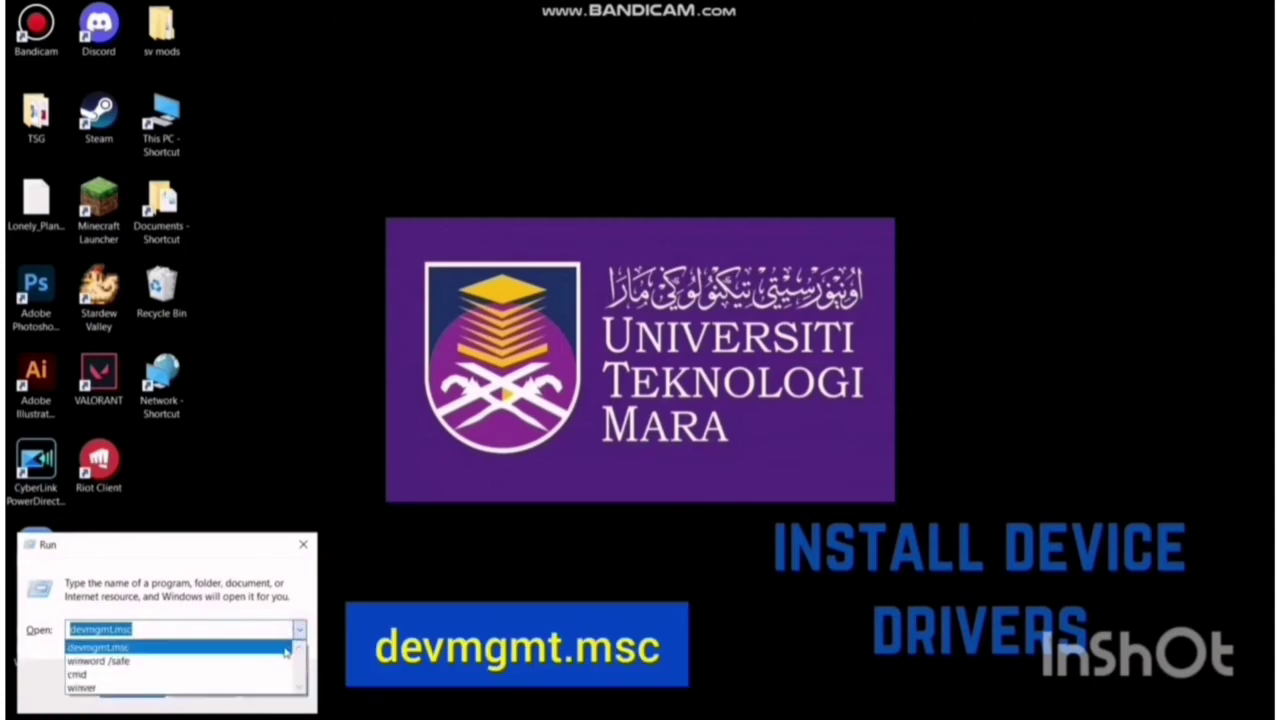
click(286, 652)
click(160, 686)
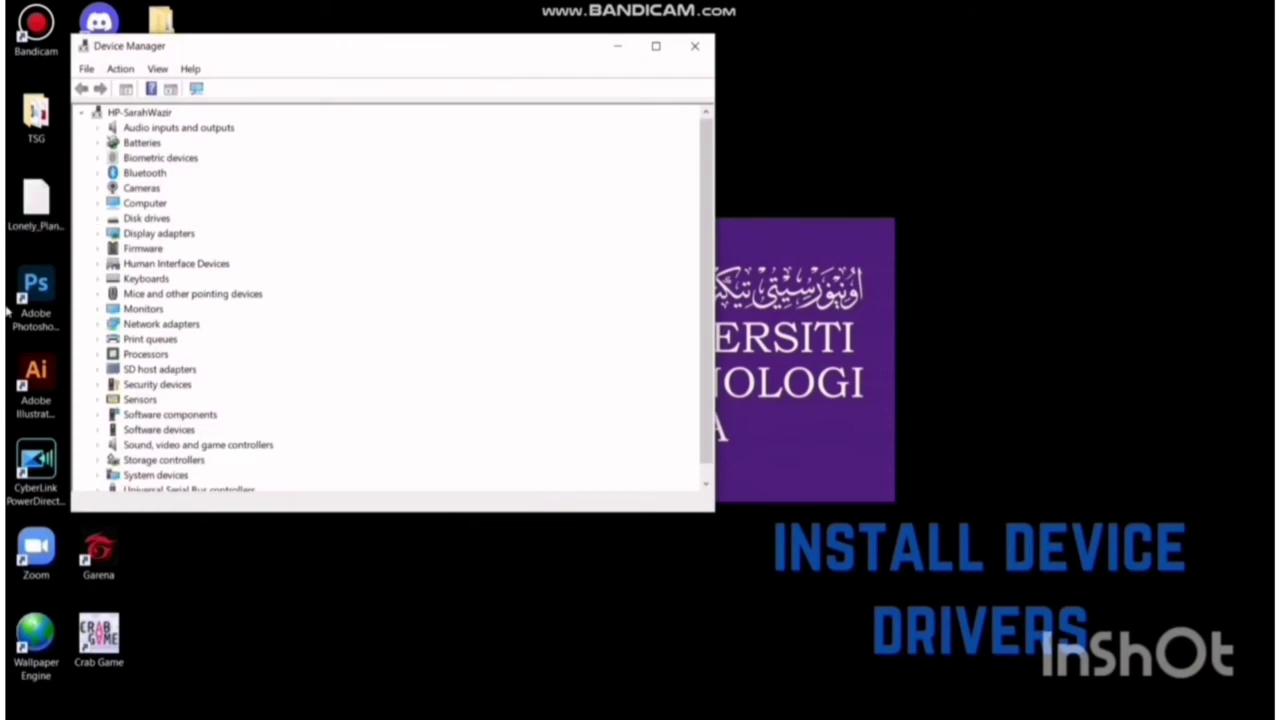
Expand Batteries, view the driver options for Microsoft AC Adapter, and collapse the category.
click(97, 143)
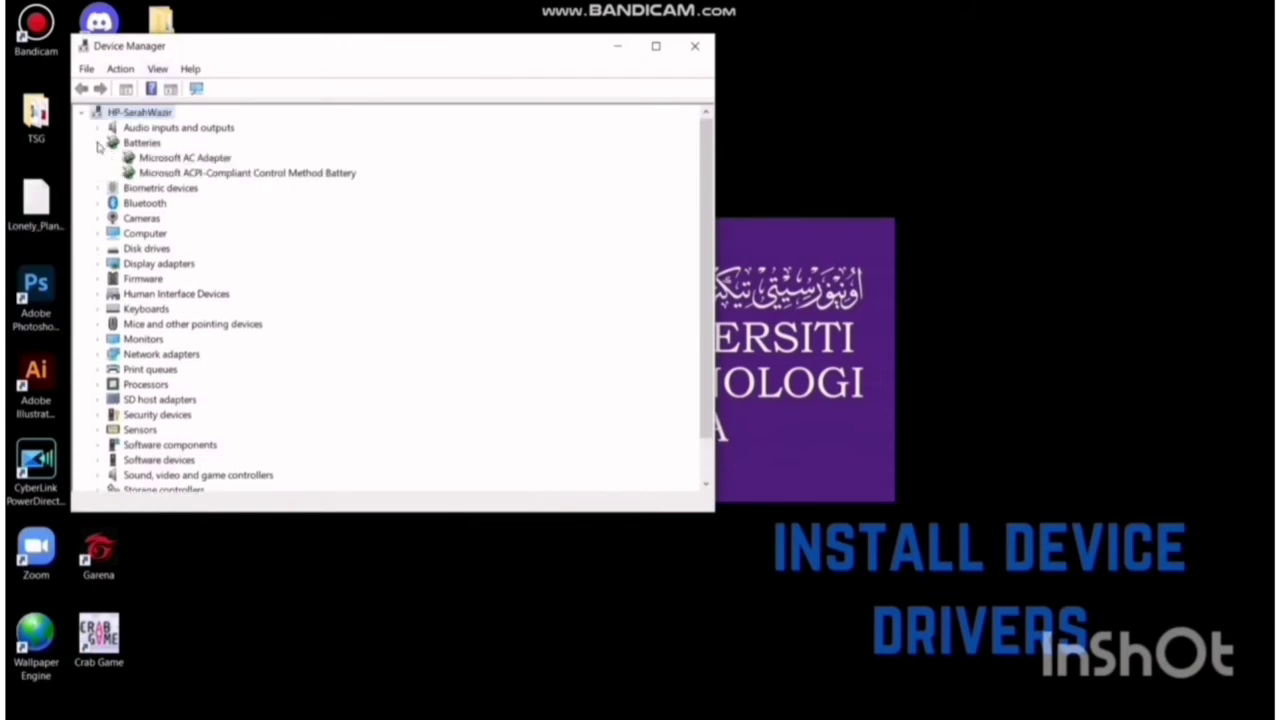
right_click(212, 160)
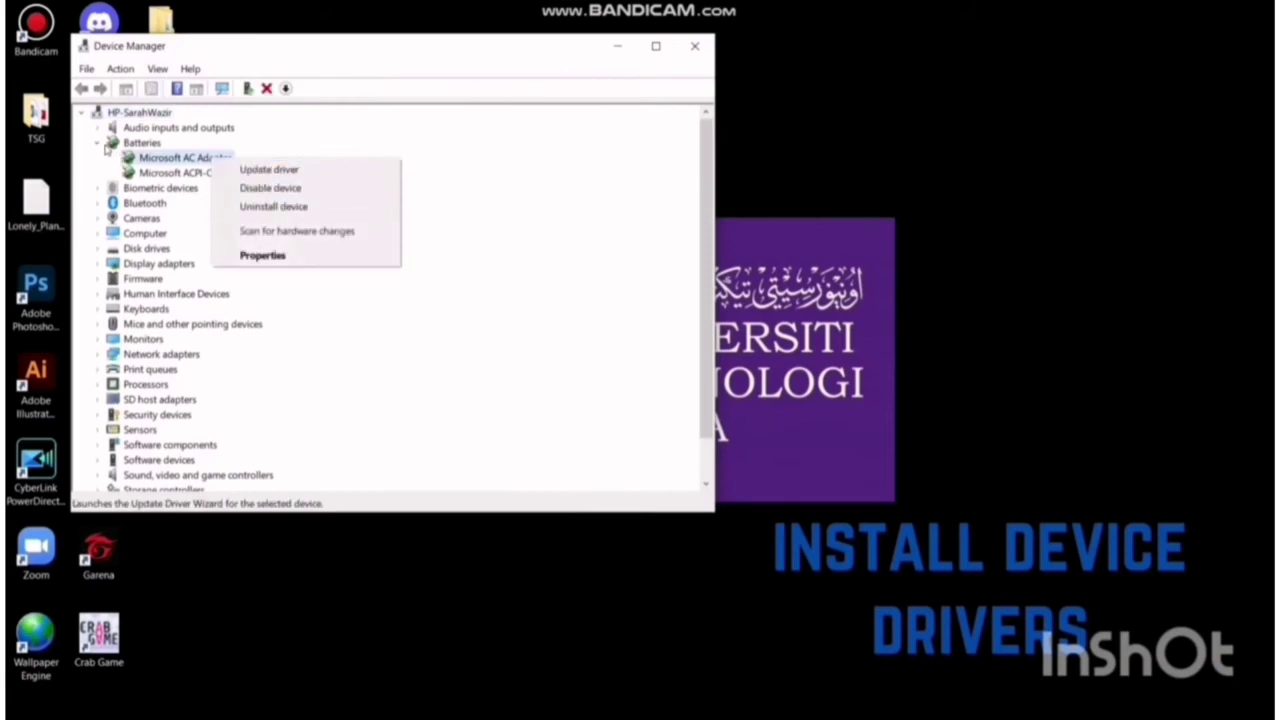
click(99, 144)
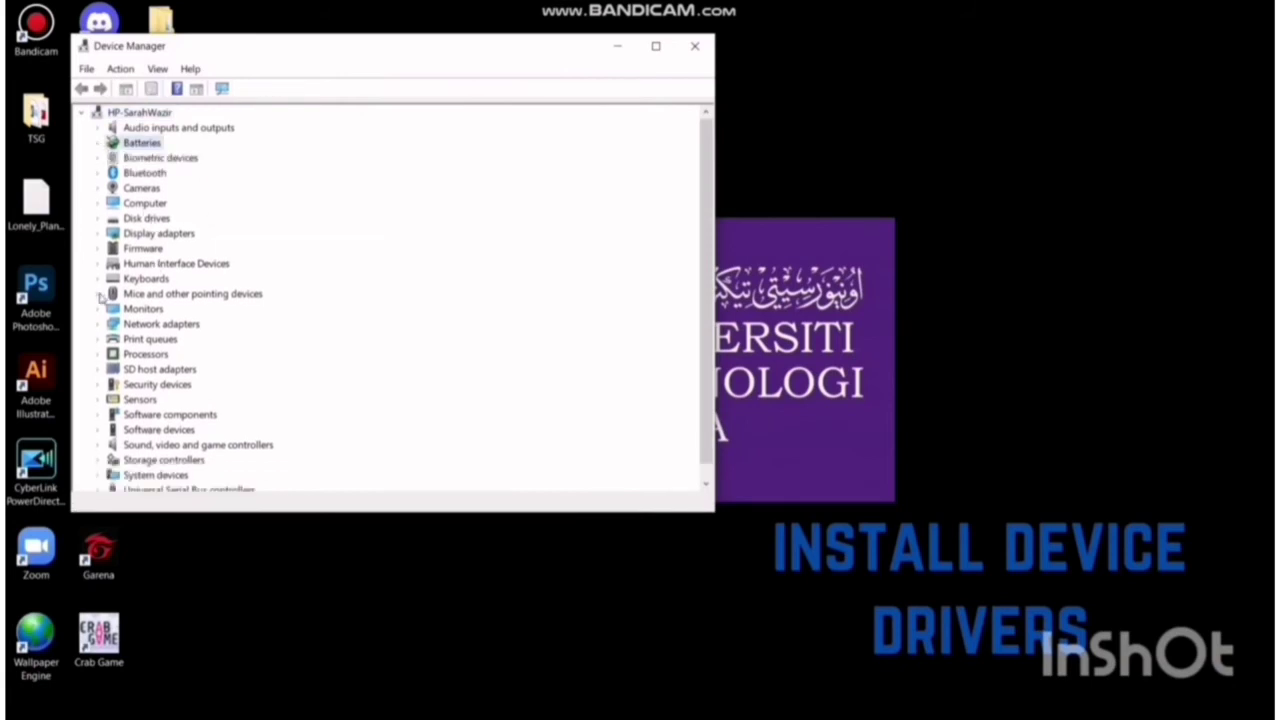
Expand Mice and other pointing devices, view the driver options for the HID-compliant mouse, and collapse the category.
click(99, 294)
click(158, 311)
right_click(160, 311)
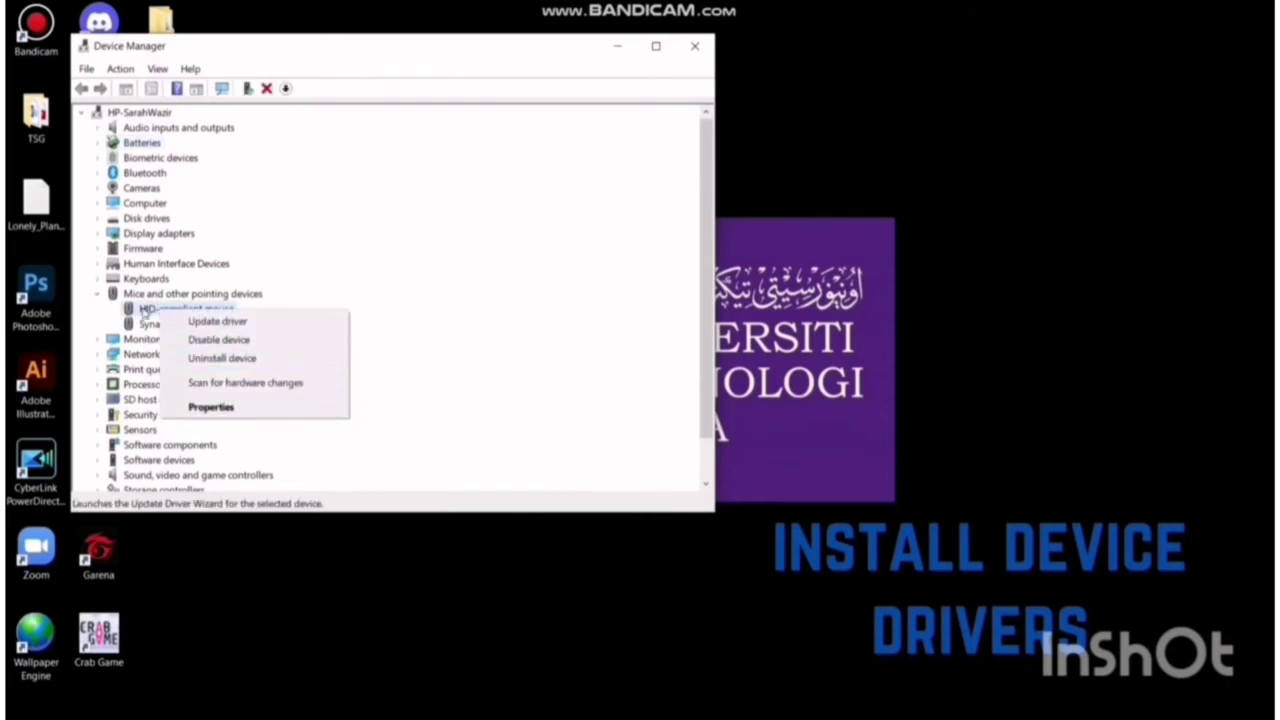
click(101, 296)
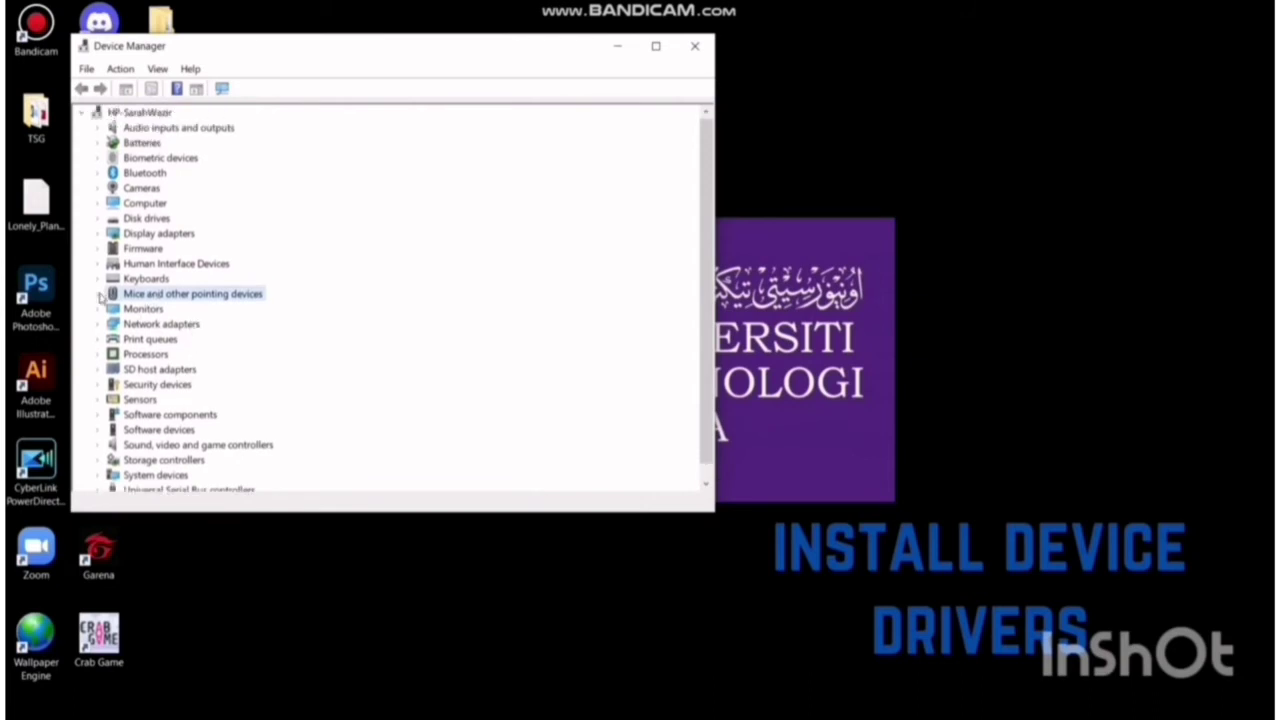
Run Update driver on the HID-compliant mouse with an automatic driver search, then close the wizard and collapse the category.
click(101, 298)
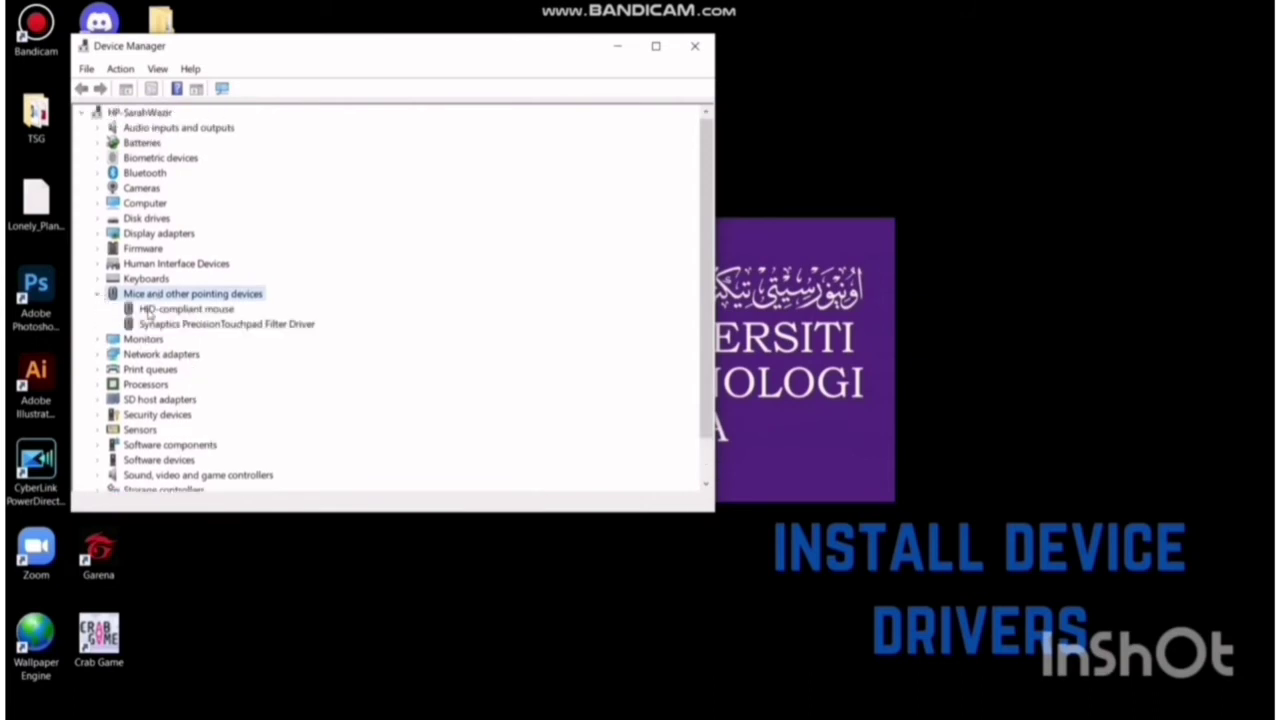
right_click(148, 311)
click(176, 325)
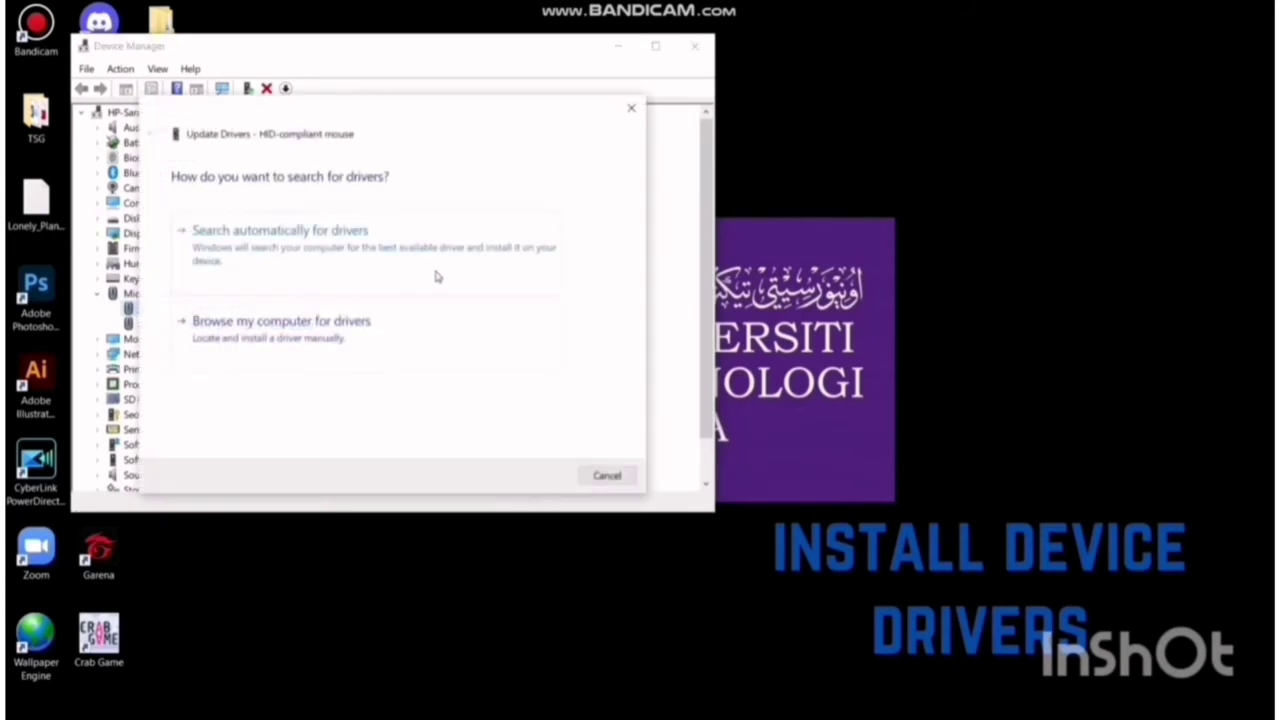
click(373, 252)
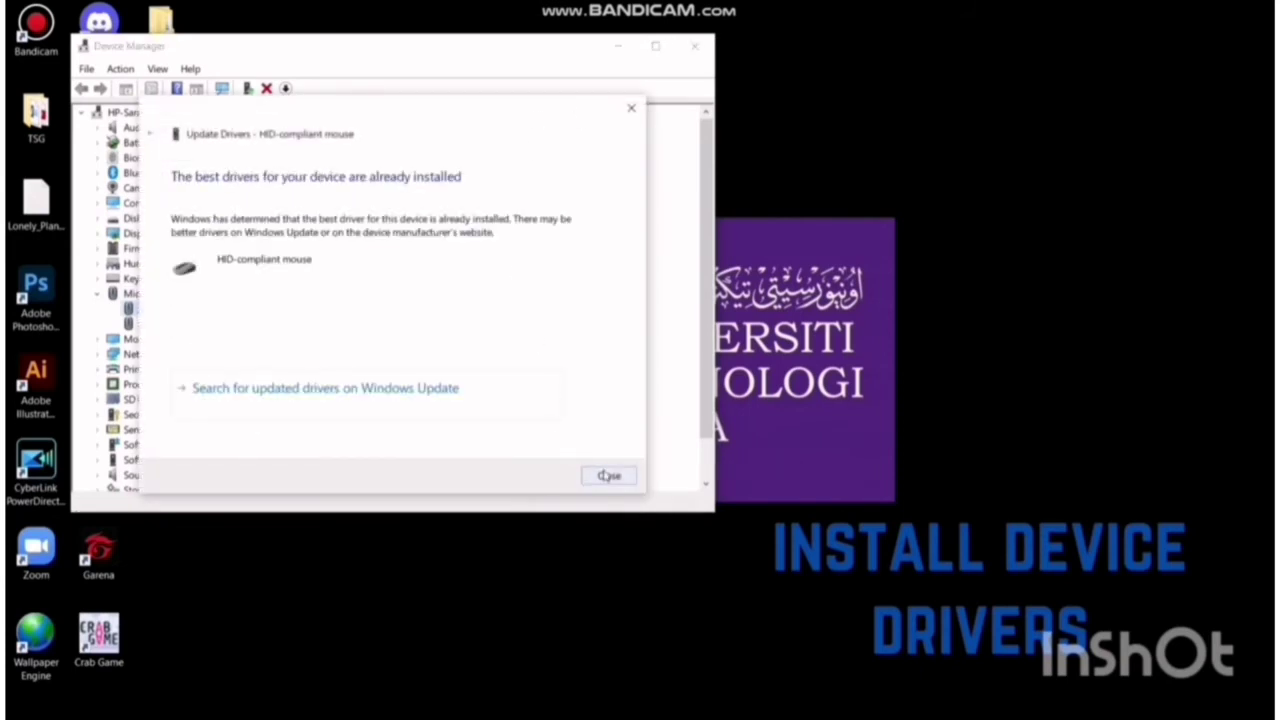
click(608, 476)
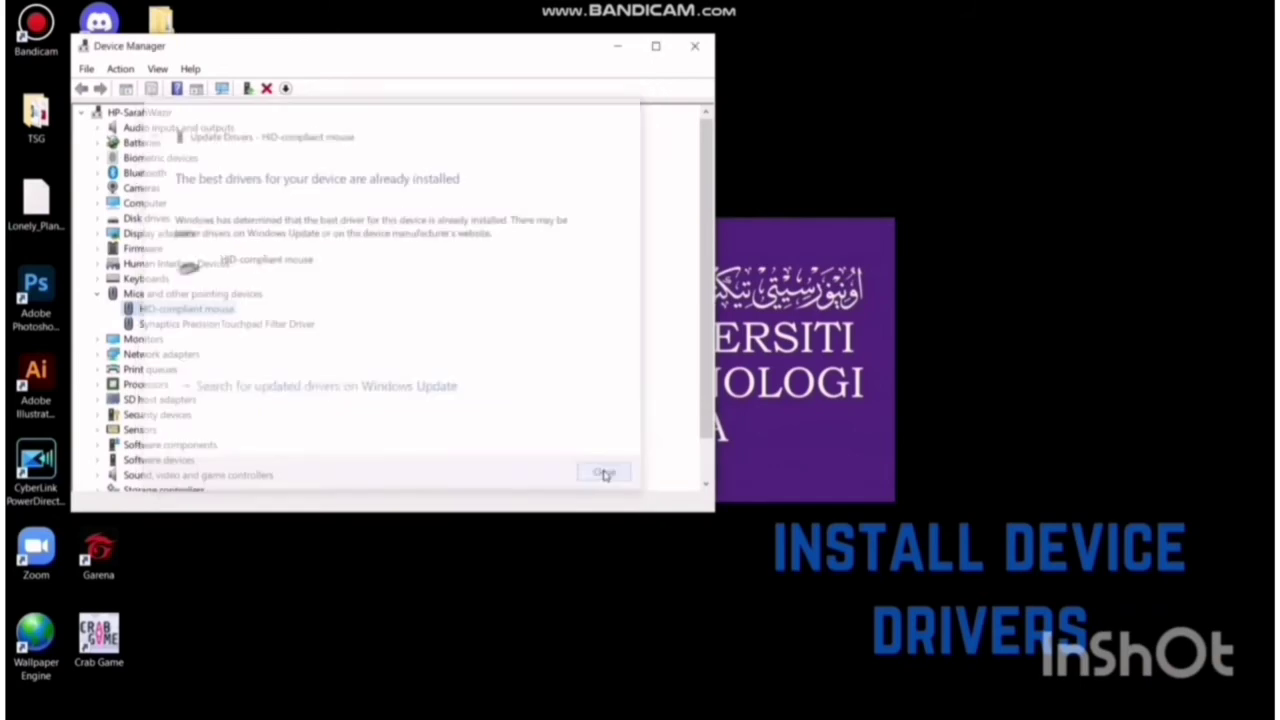
click(97, 294)
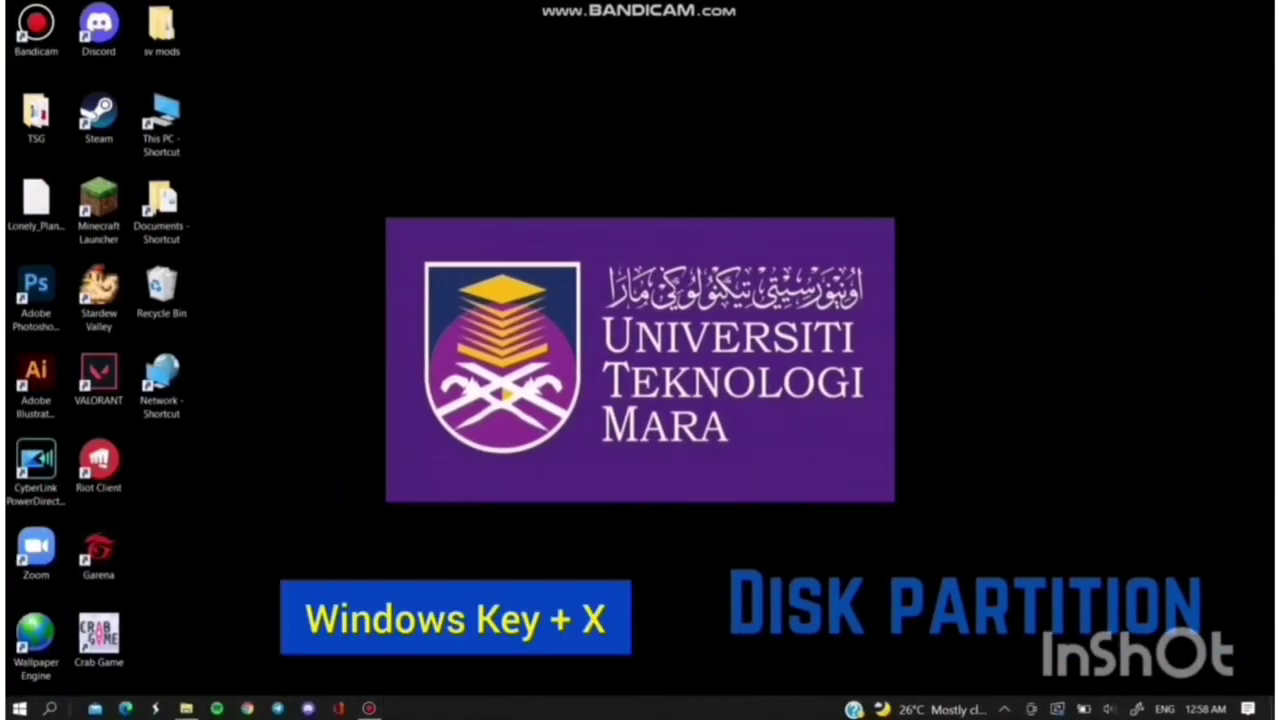
Open Disk Management and start Shrink Volume on the Windows (C:) volume.
key(super+x)
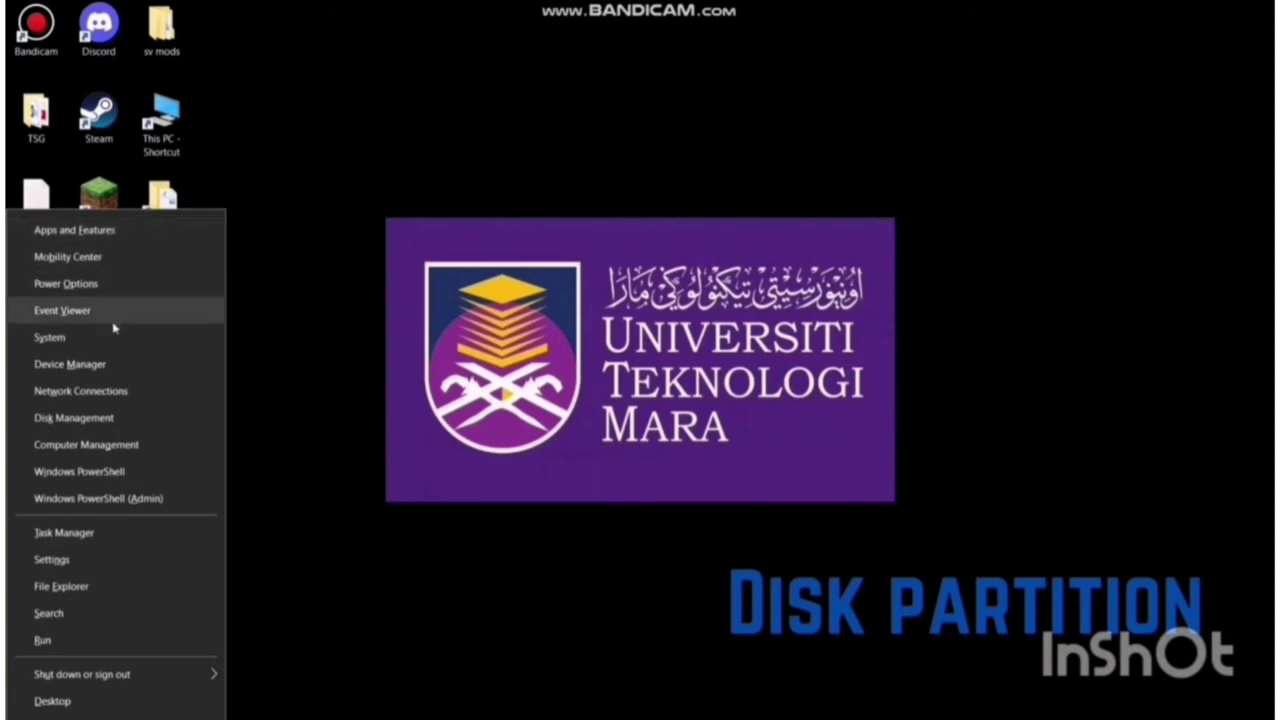
click(75, 418)
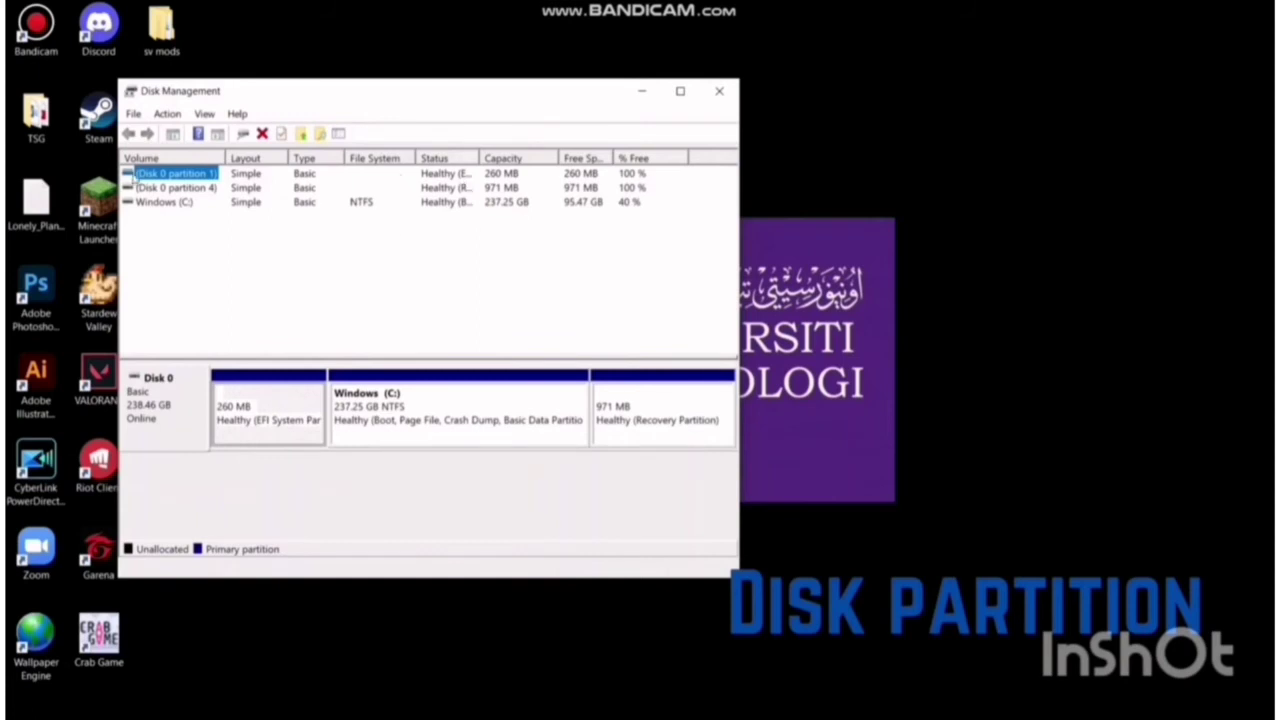
right_click(158, 203)
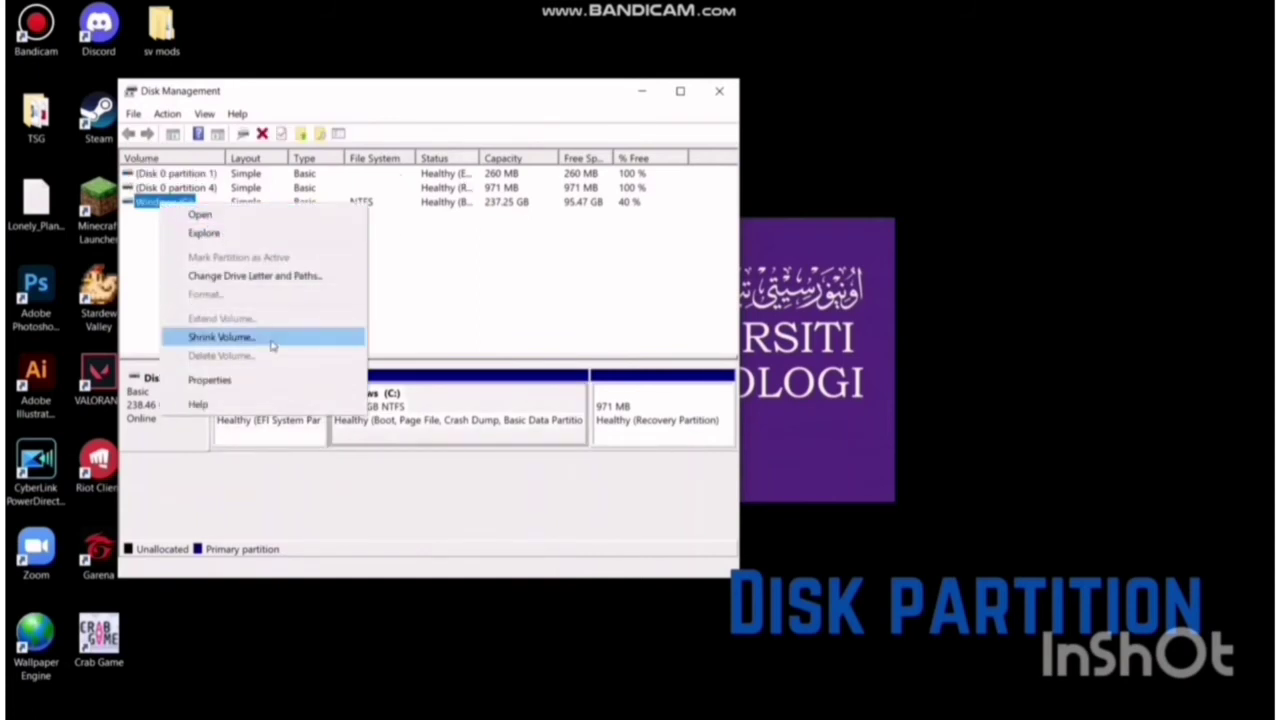
click(222, 337)
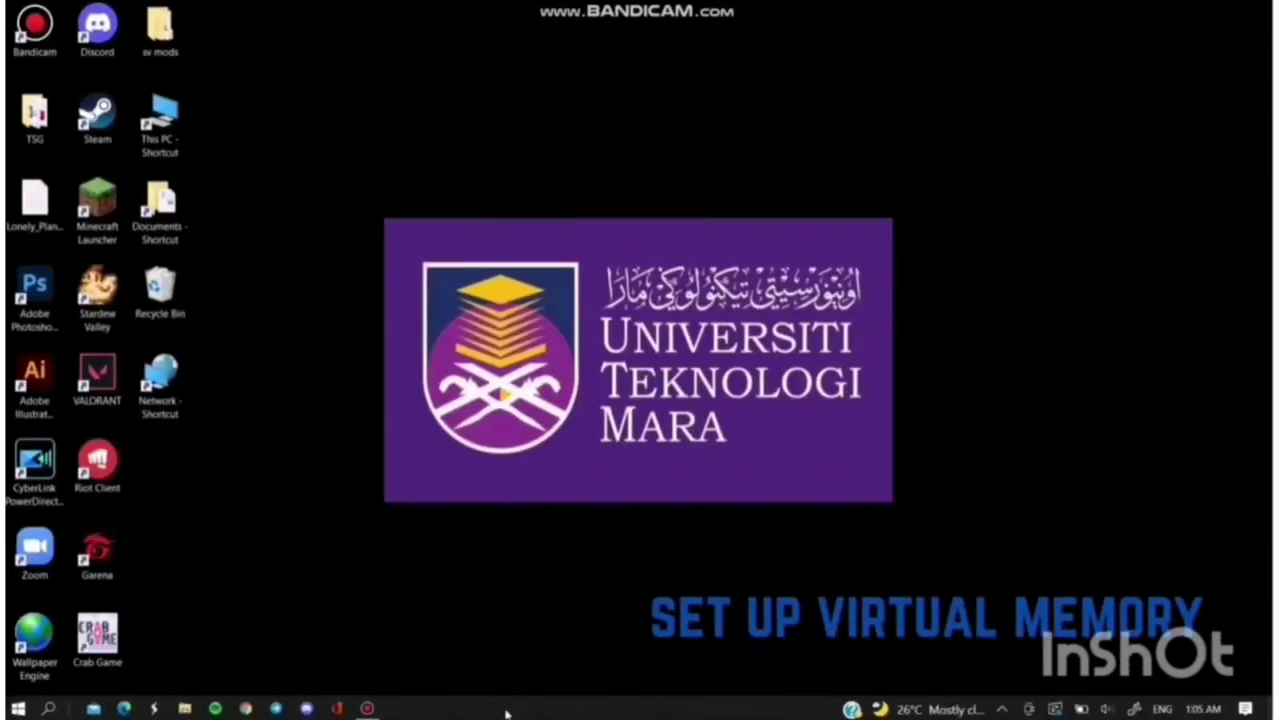
Open the advanced system settings from the About page of the System settings.
click(18, 708)
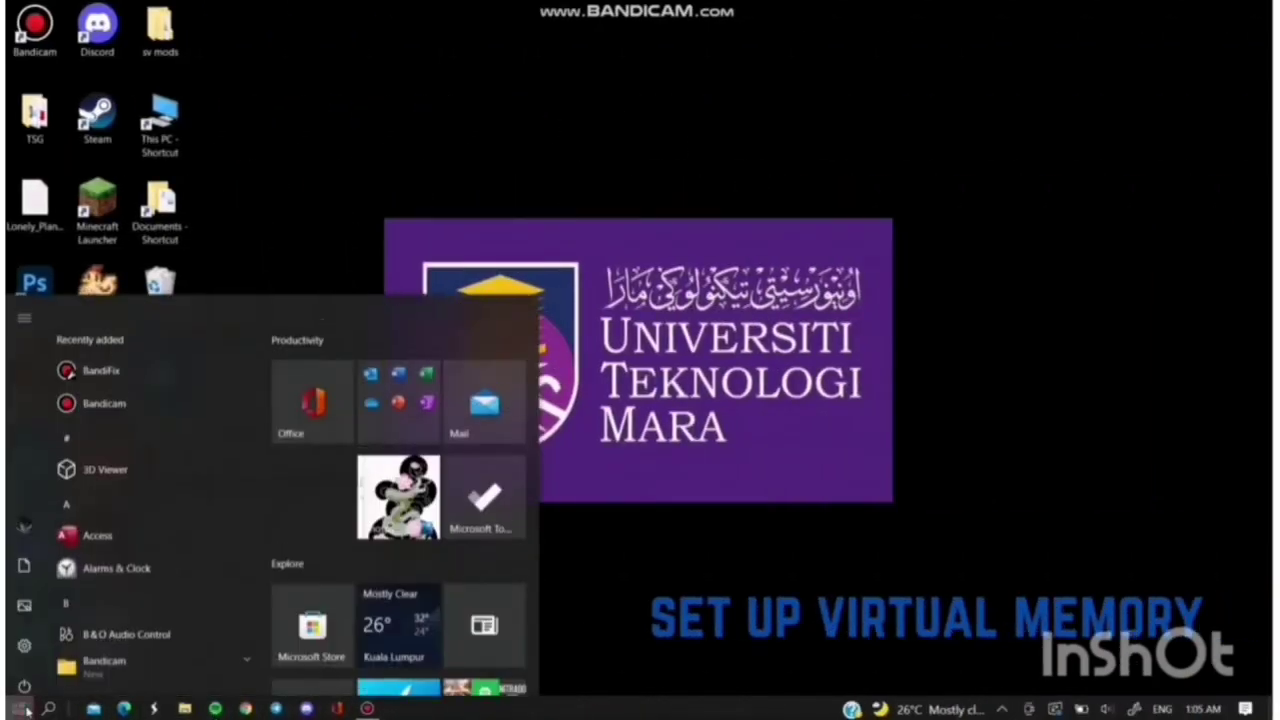
click(40, 636)
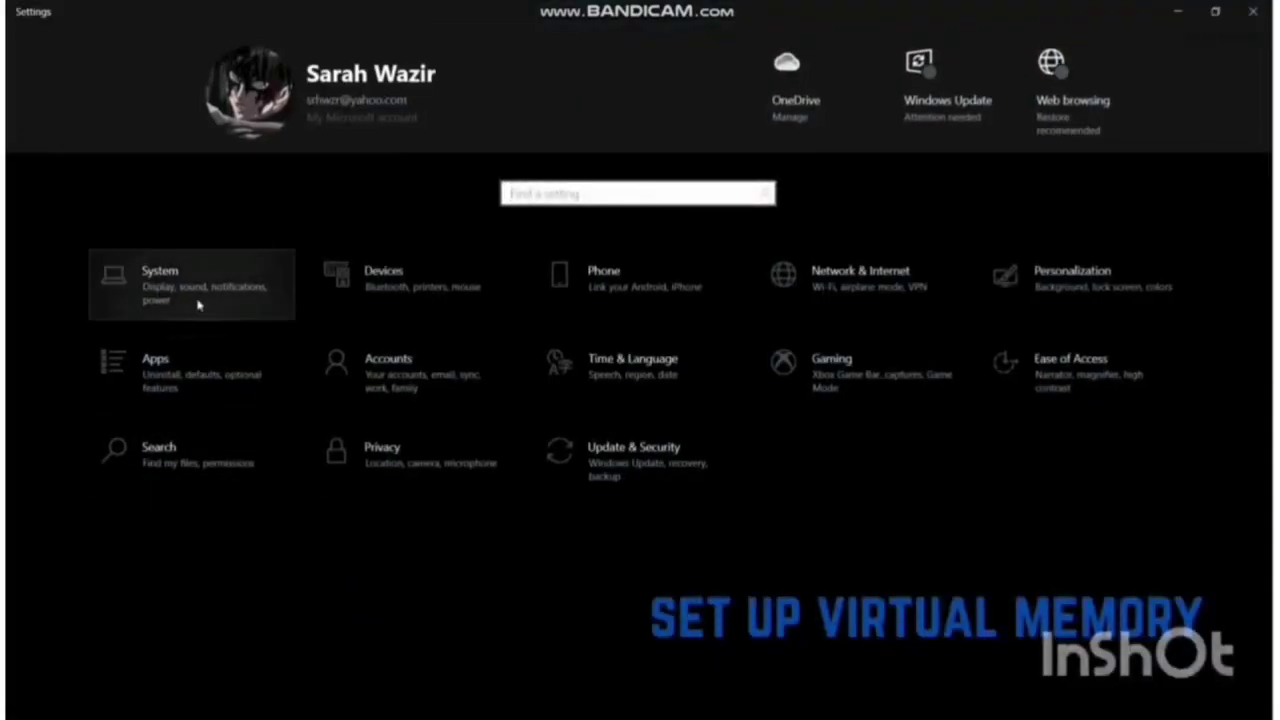
click(198, 305)
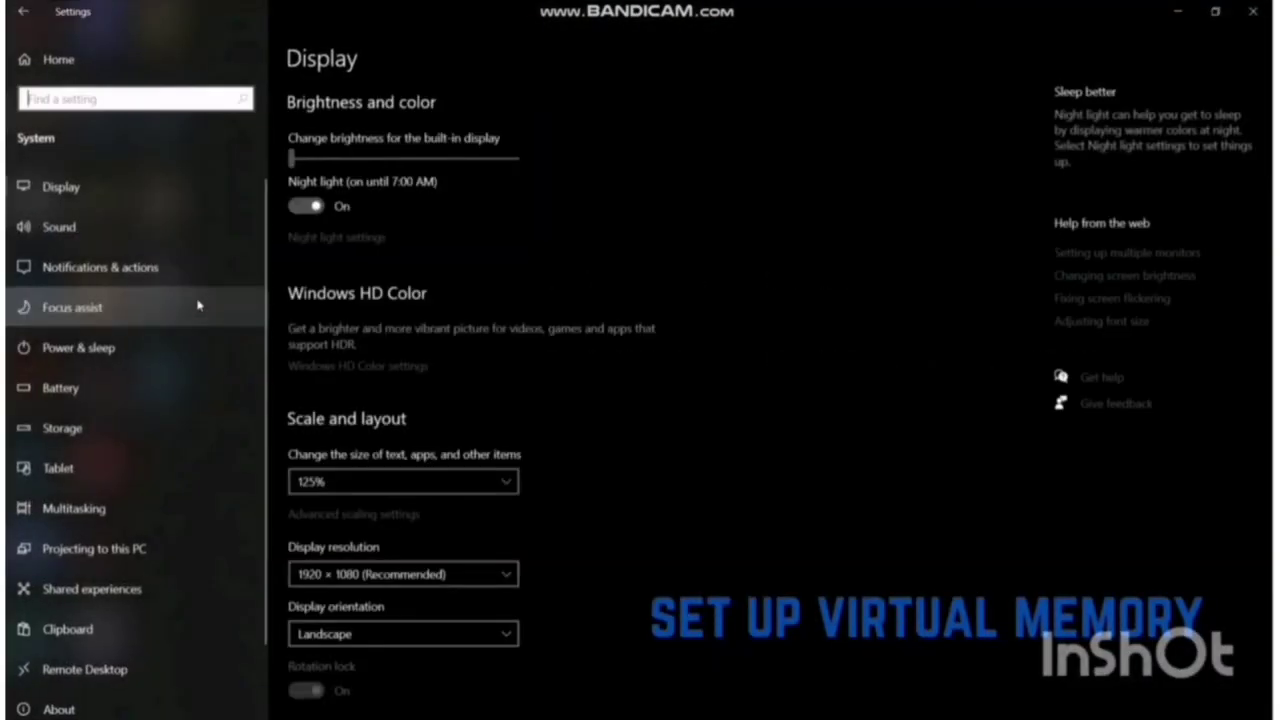
scroll(153, 645, down, 2)
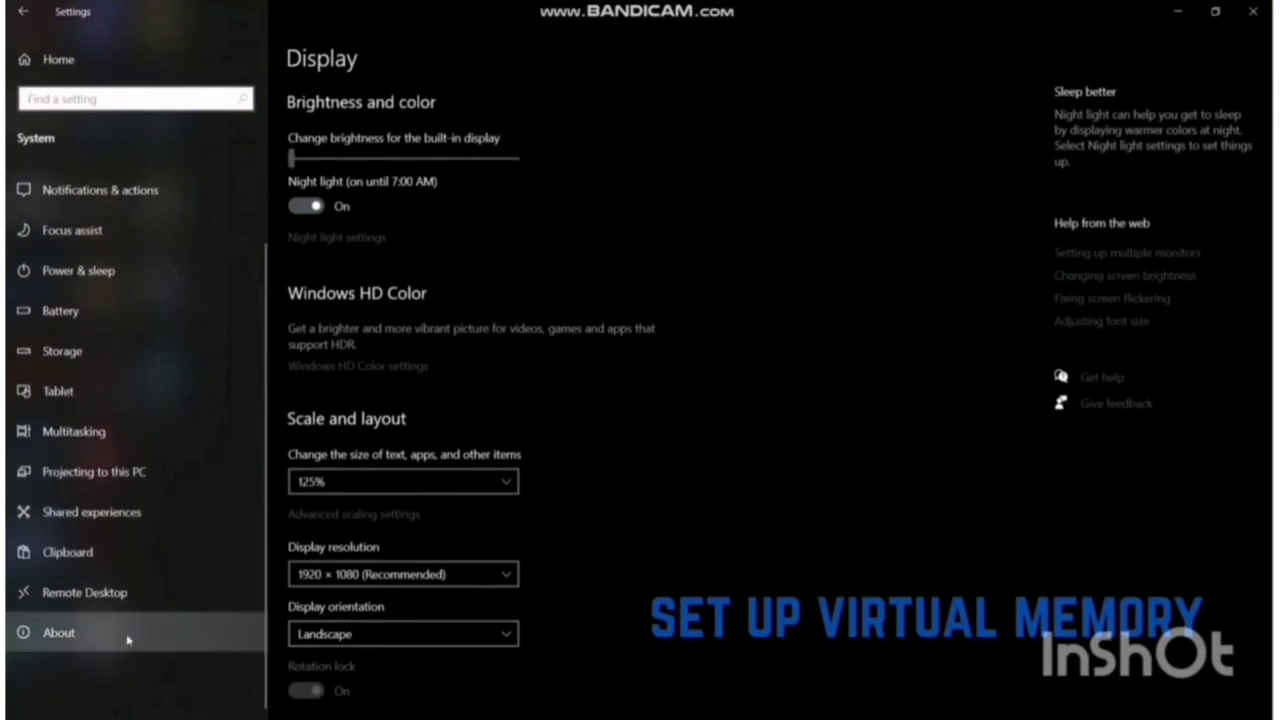
click(128, 636)
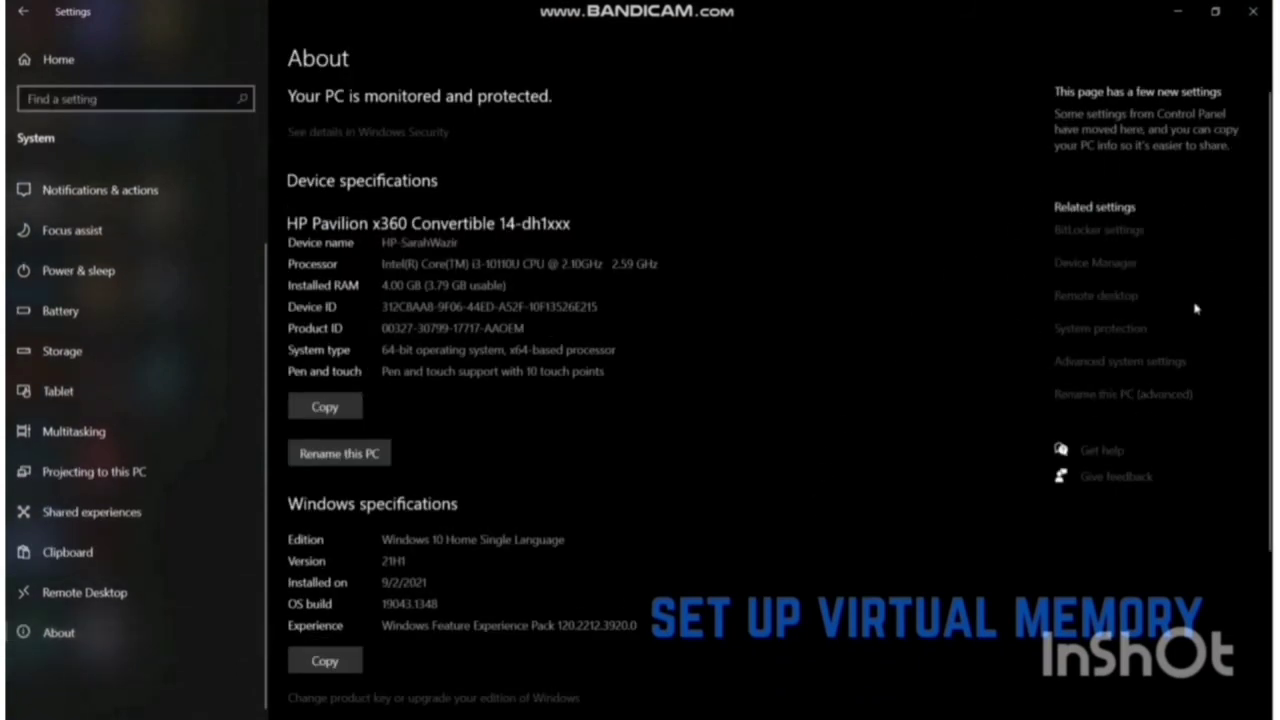
click(1096, 364)
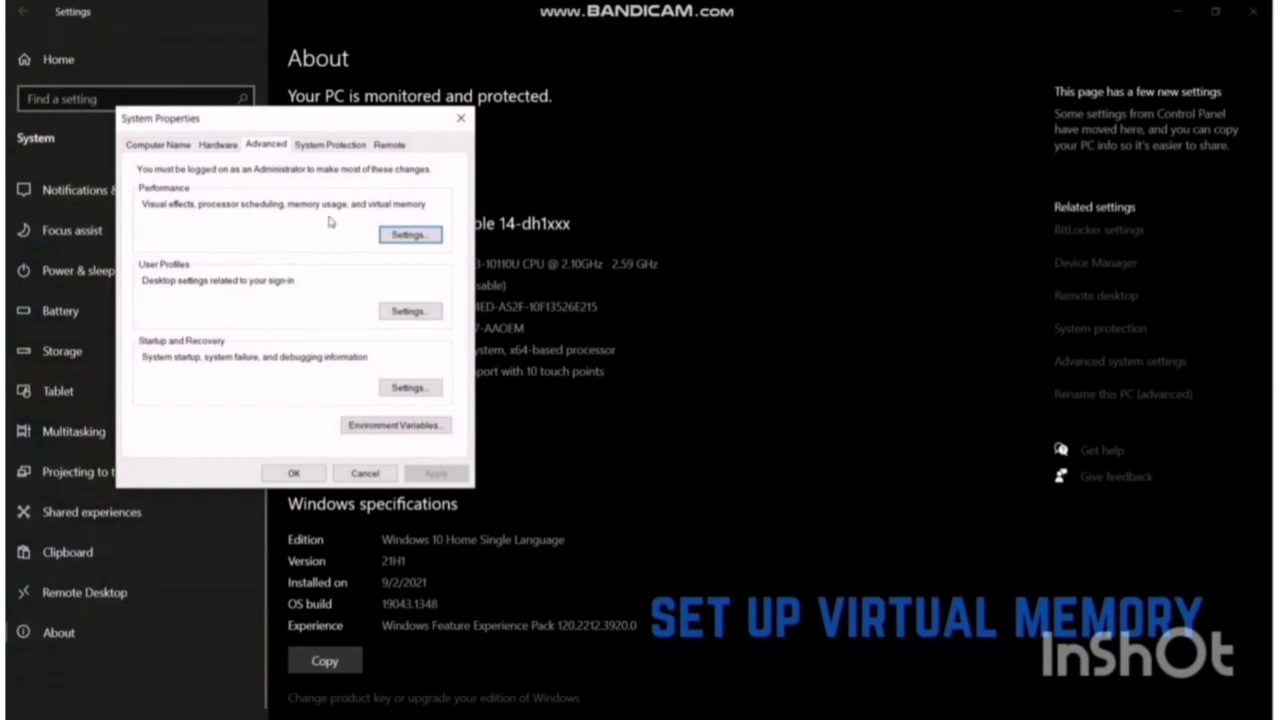
In the virtual memory settings, turn off automatic paging file management for all drives and select Custom size for drive C:.
click(405, 235)
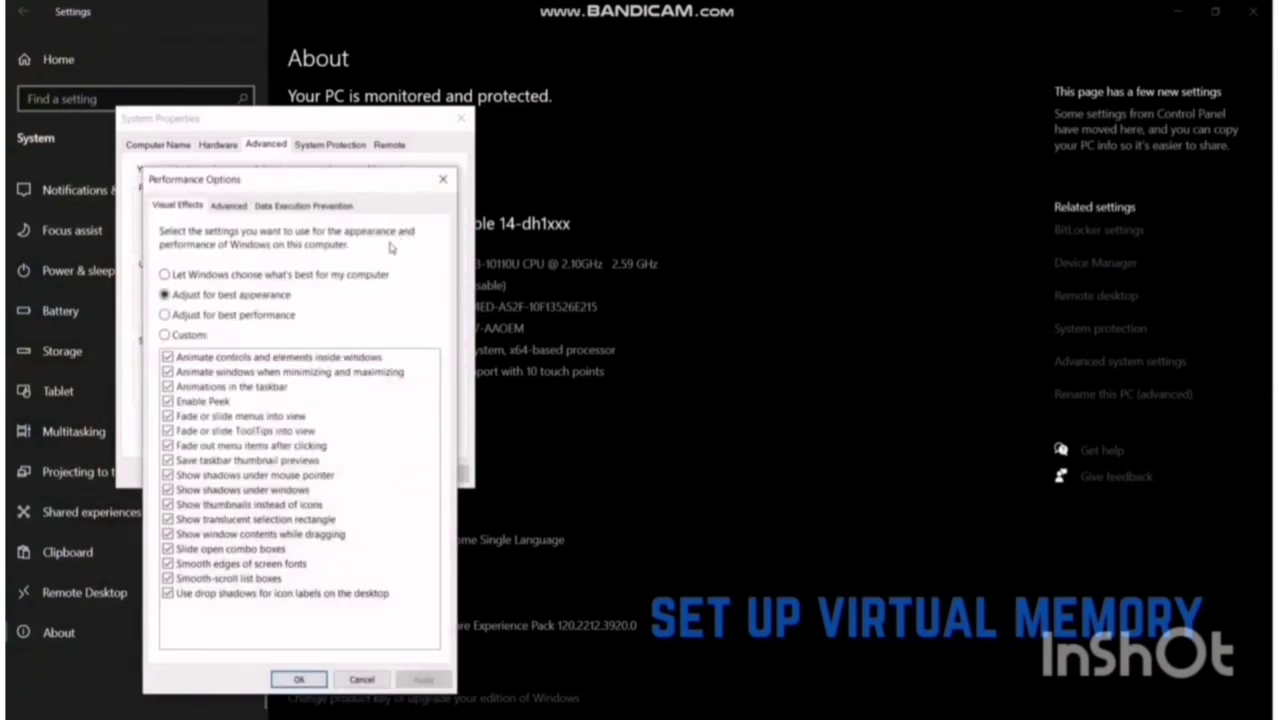
click(230, 206)
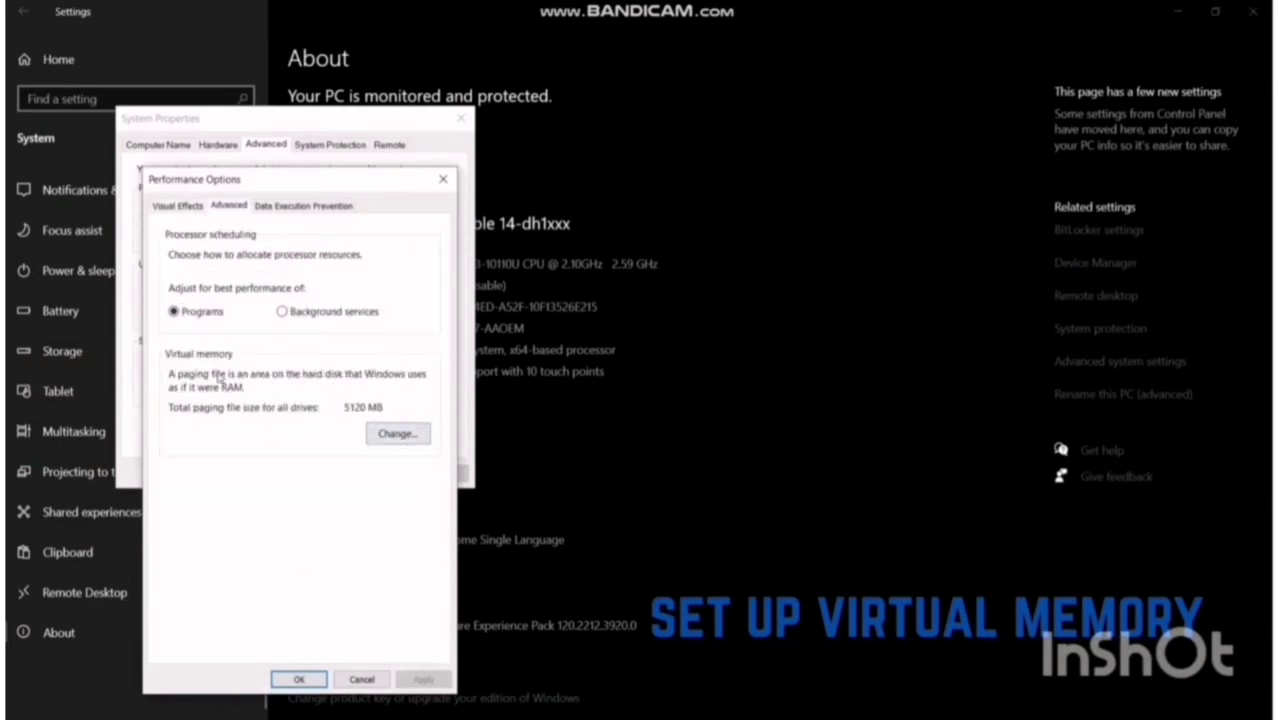
click(376, 432)
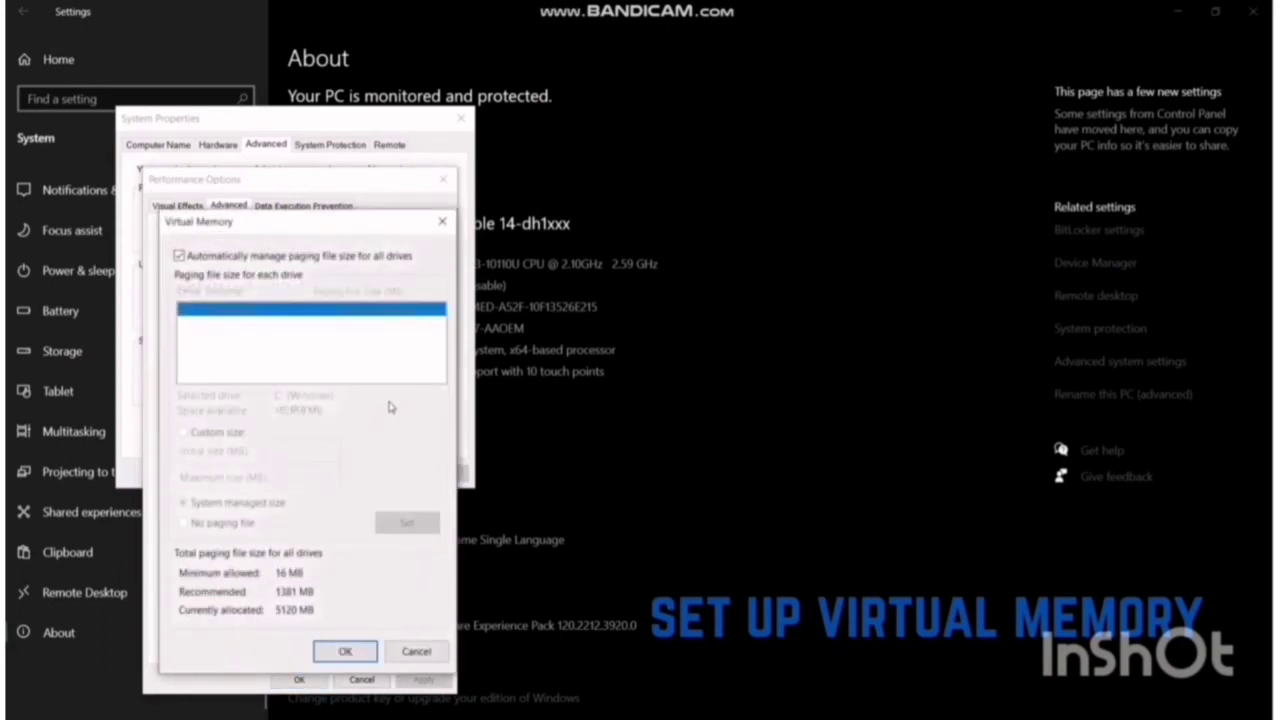
click(180, 257)
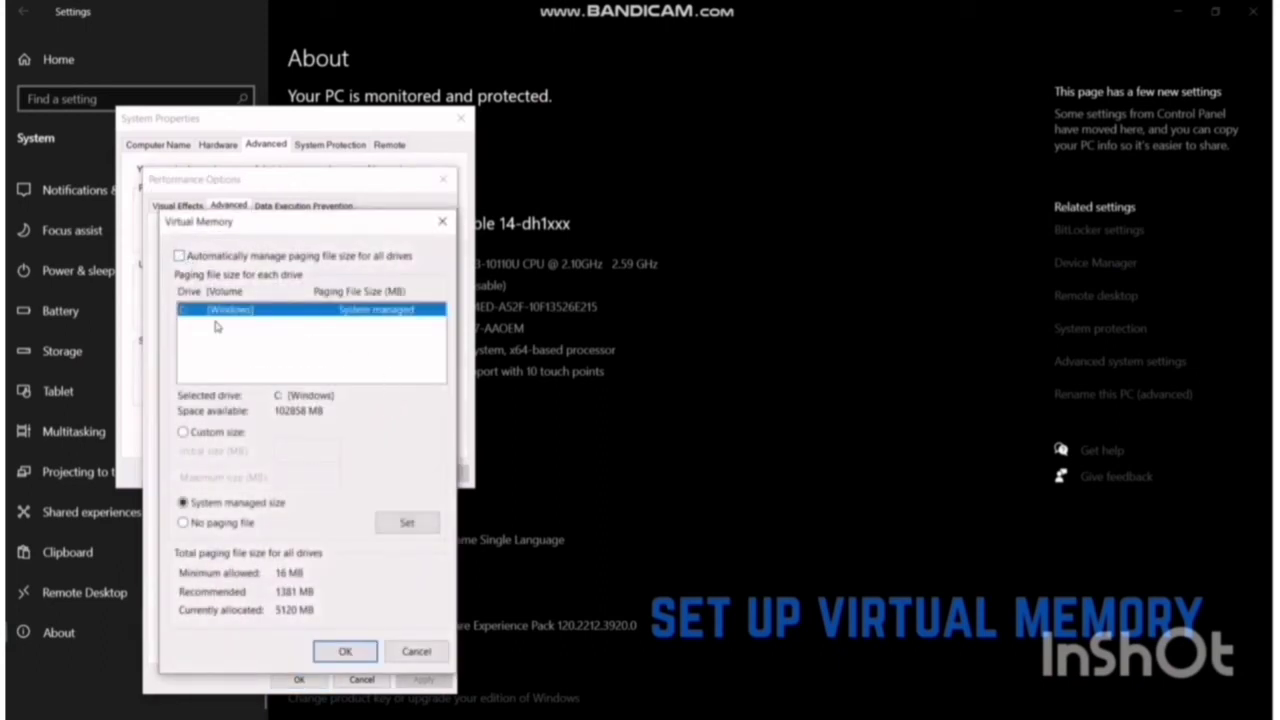
click(183, 432)
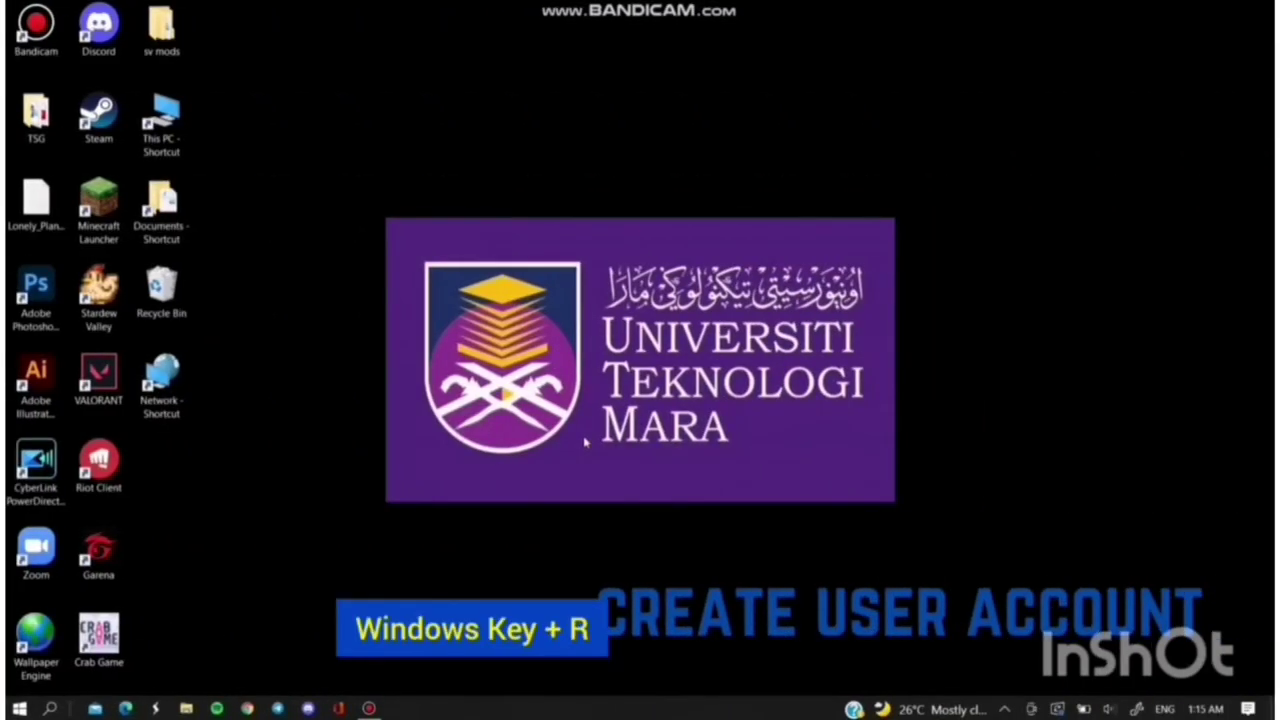
Open User Accounts in Control Panel, view the account type options for the gguest account, and return to the account list.
key(super+r)
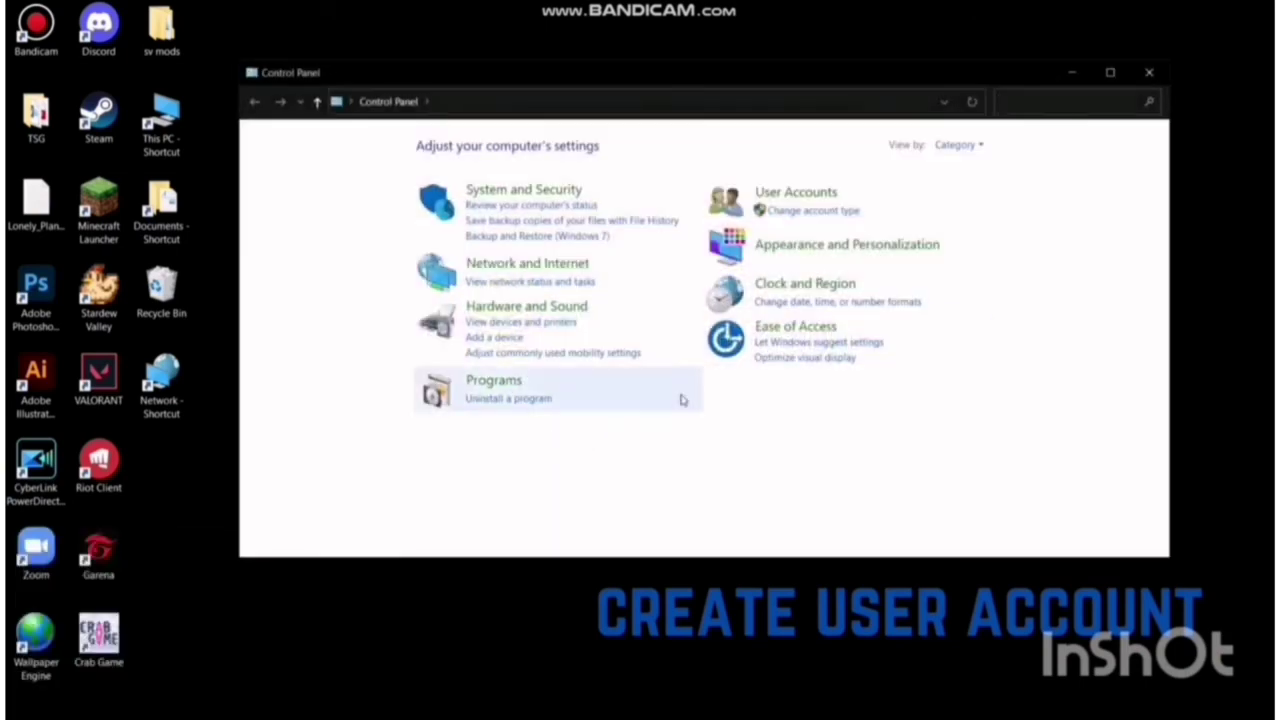
click(826, 194)
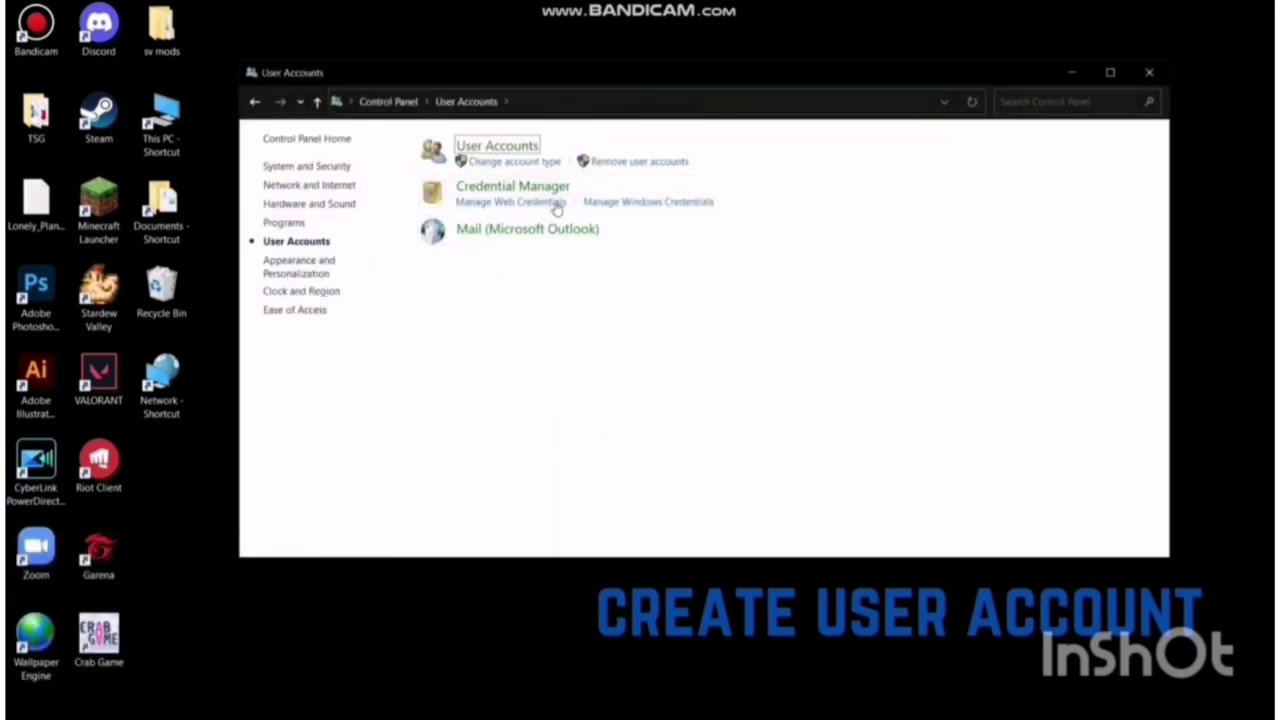
click(524, 161)
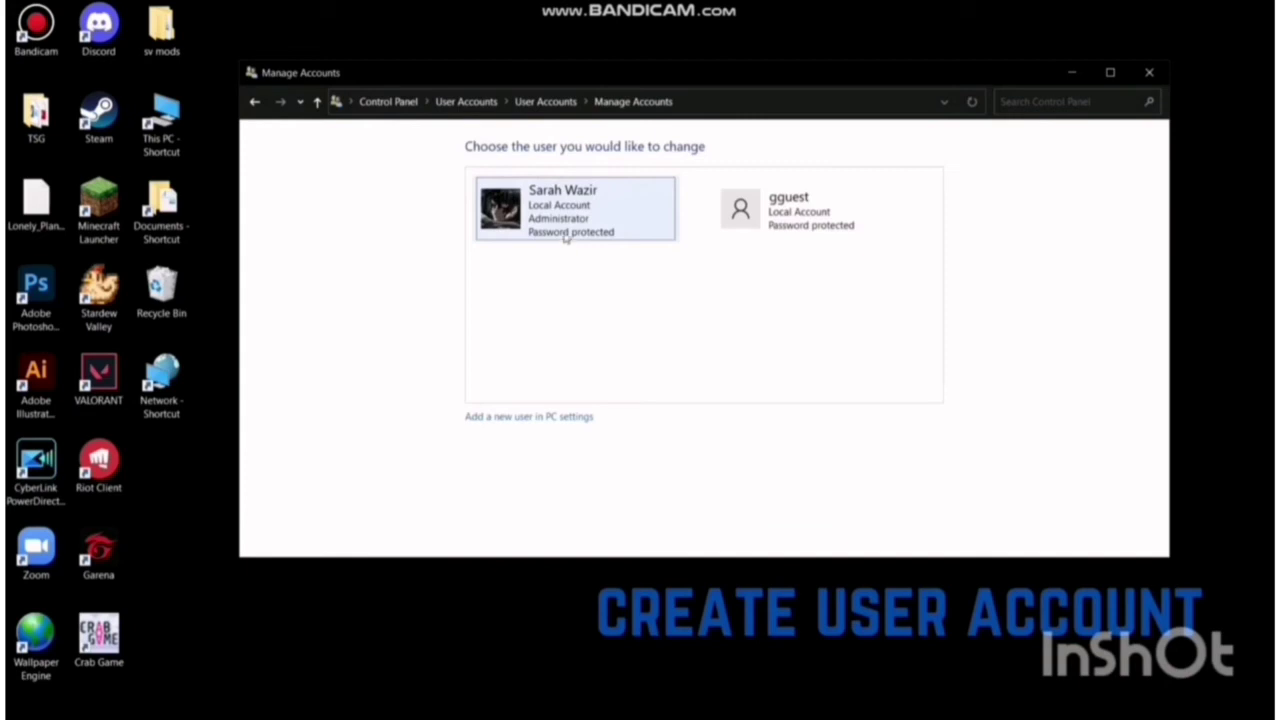
click(738, 227)
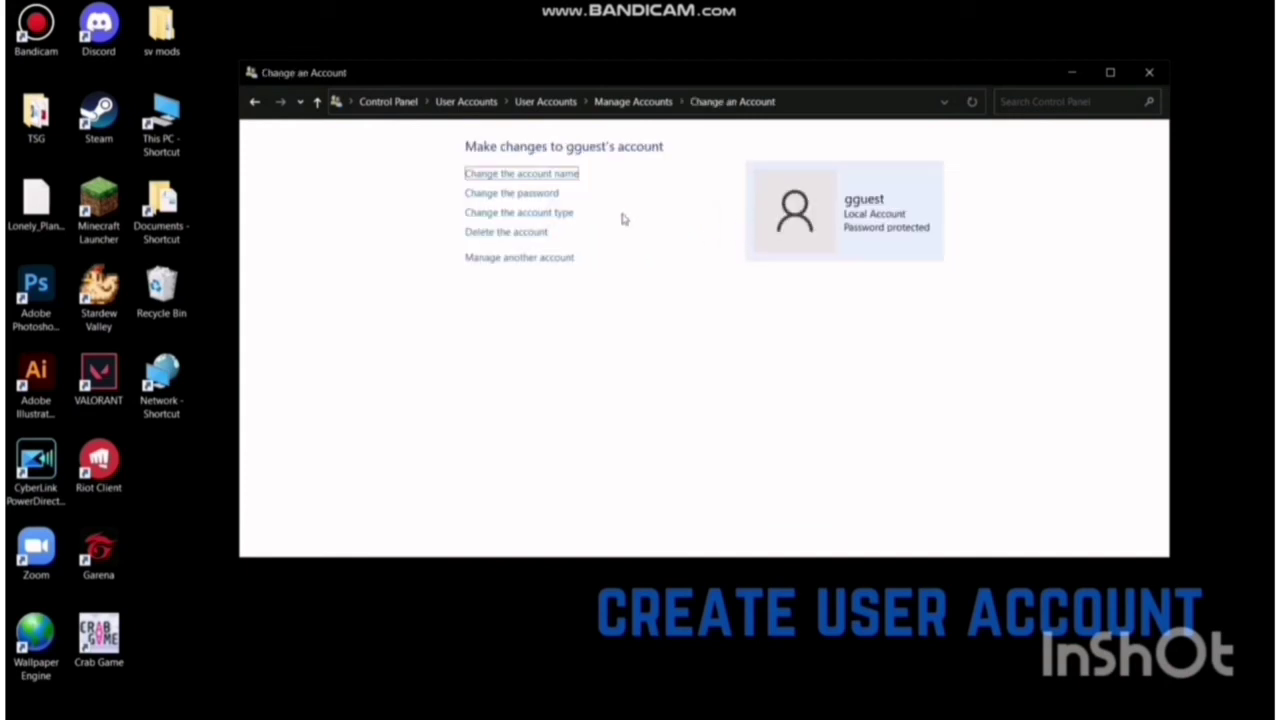
click(538, 213)
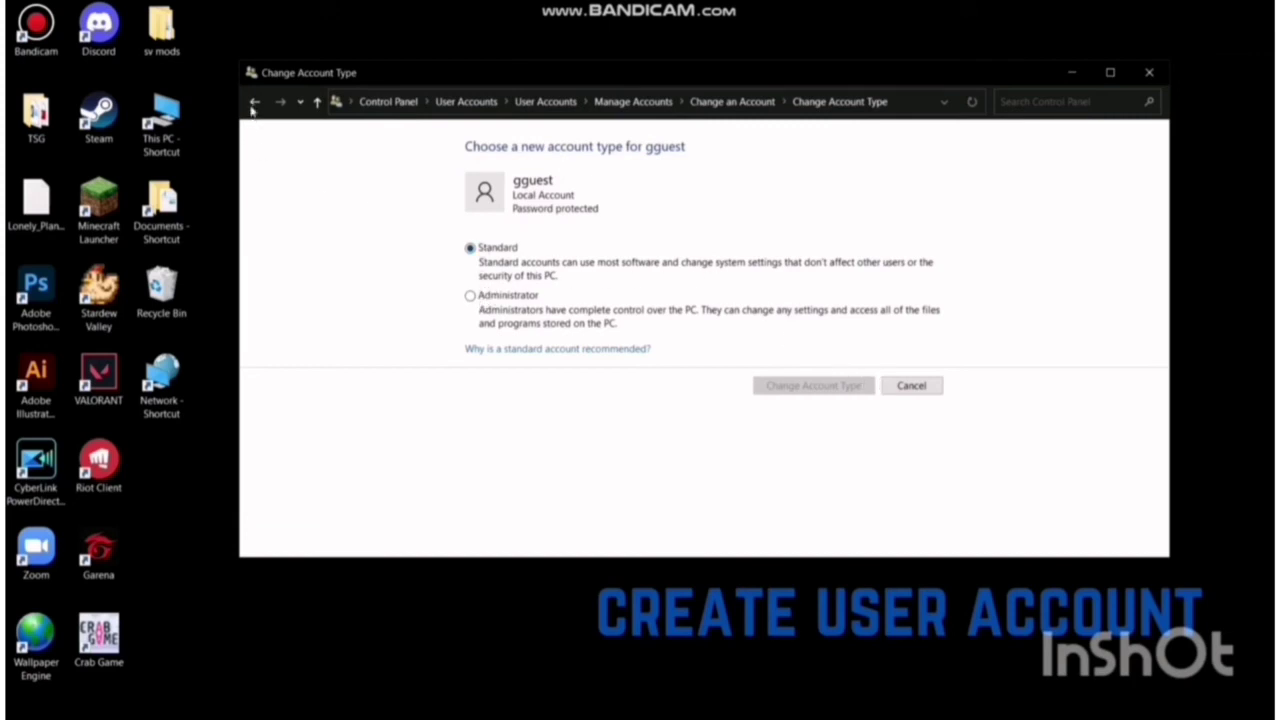
click(254, 101)
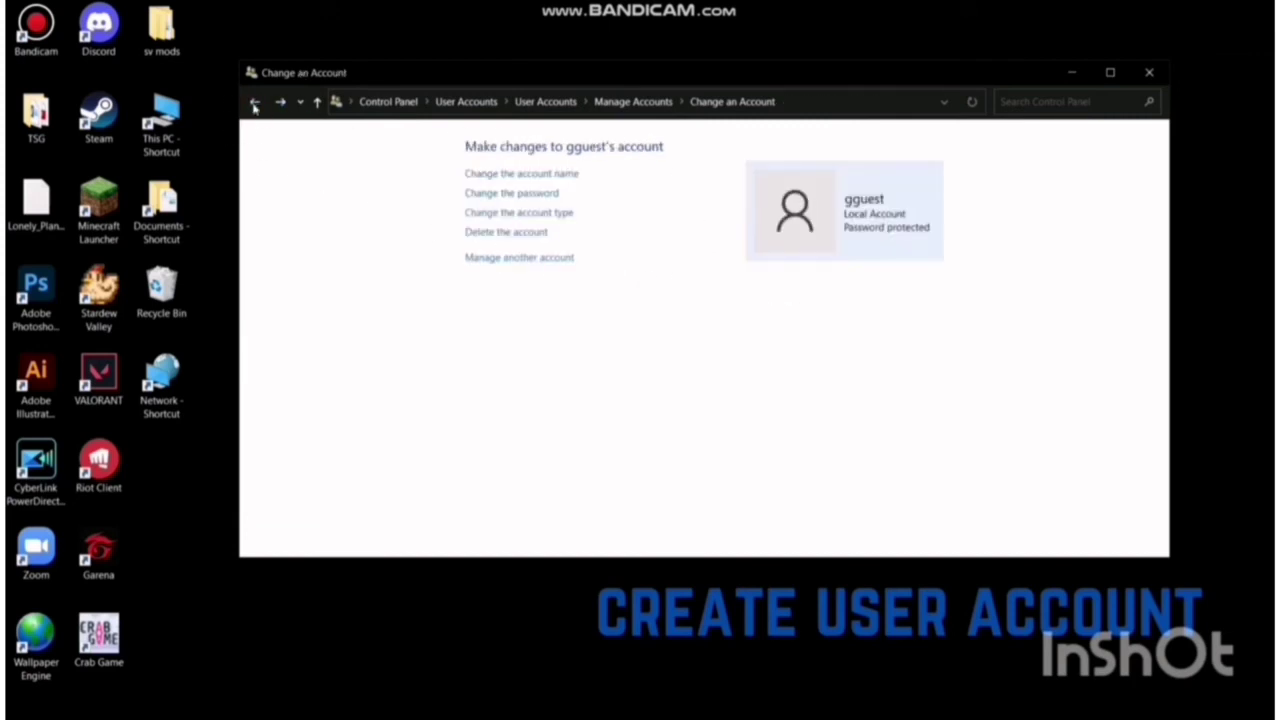
click(254, 103)
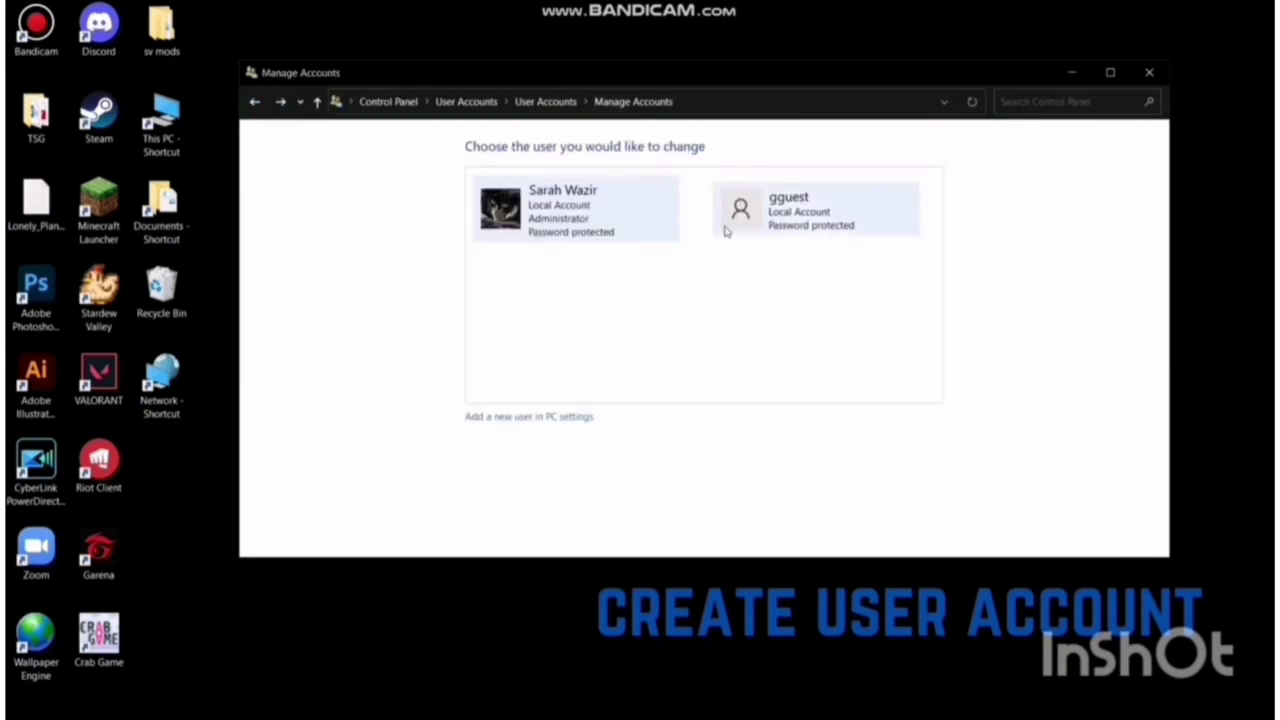
View the sign-in form for adding someone else to this PC, then close it and leave the account list.
click(569, 418)
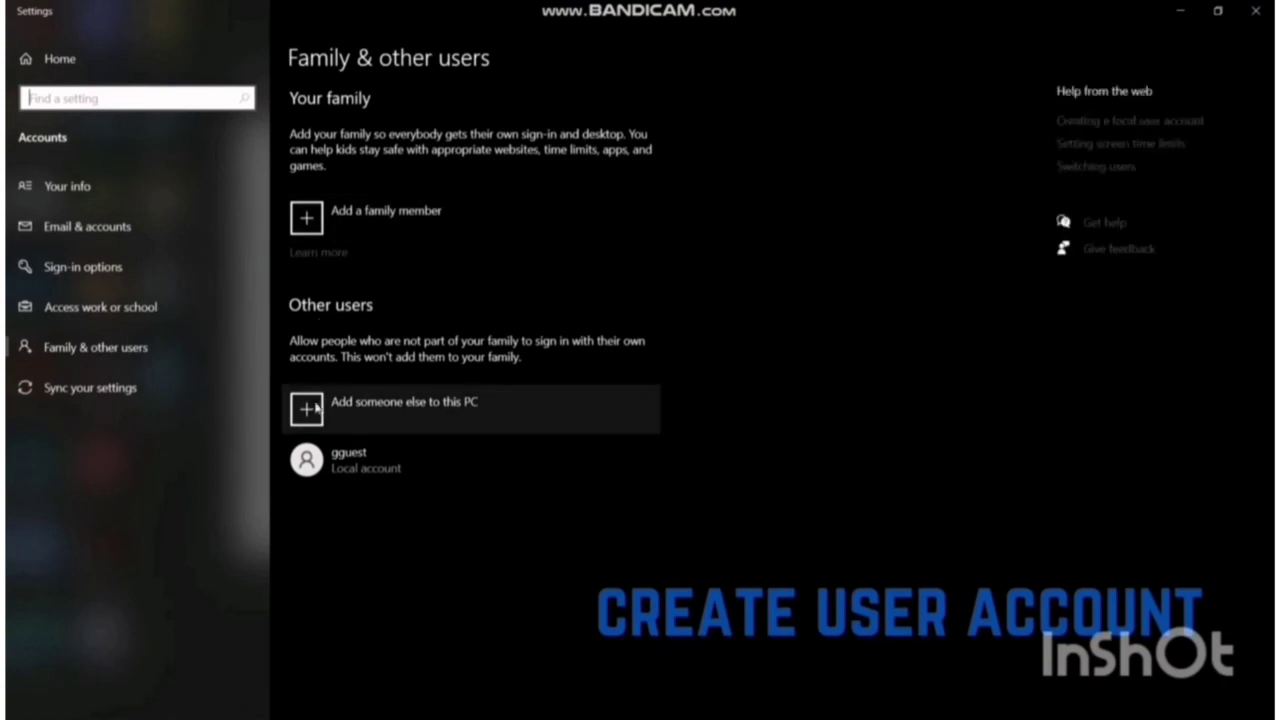
click(306, 412)
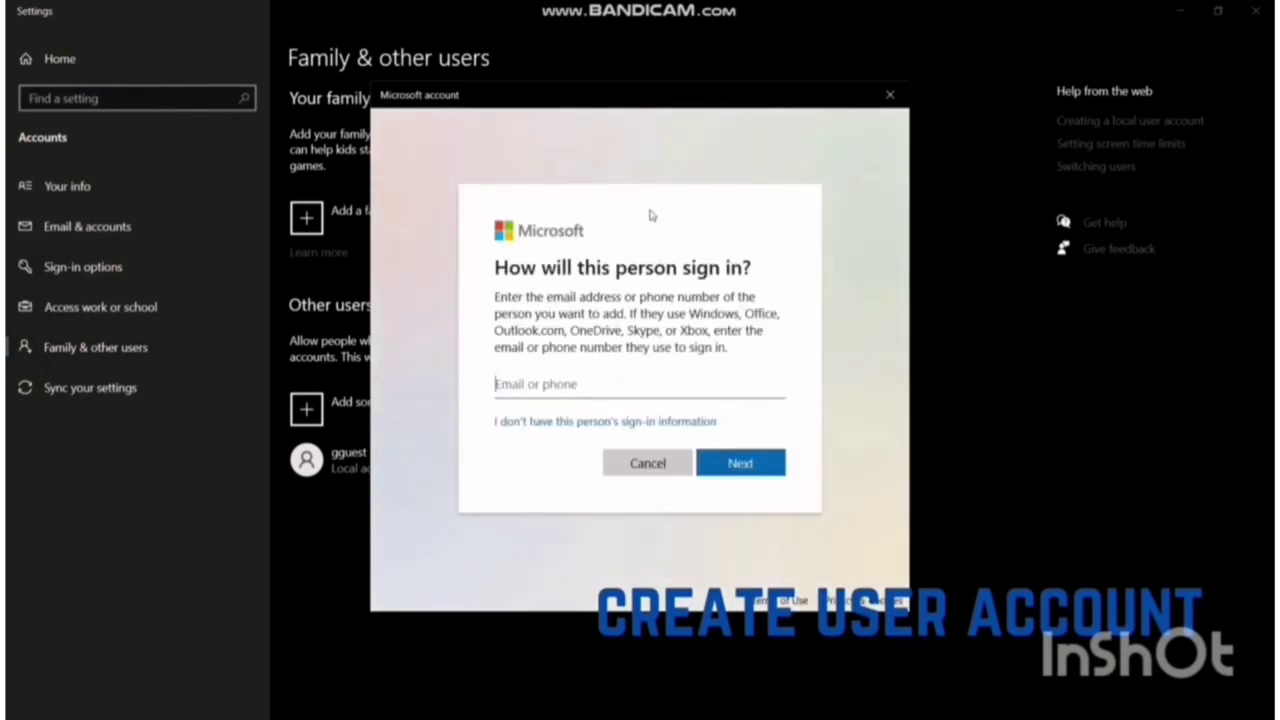
click(890, 95)
click(1255, 10)
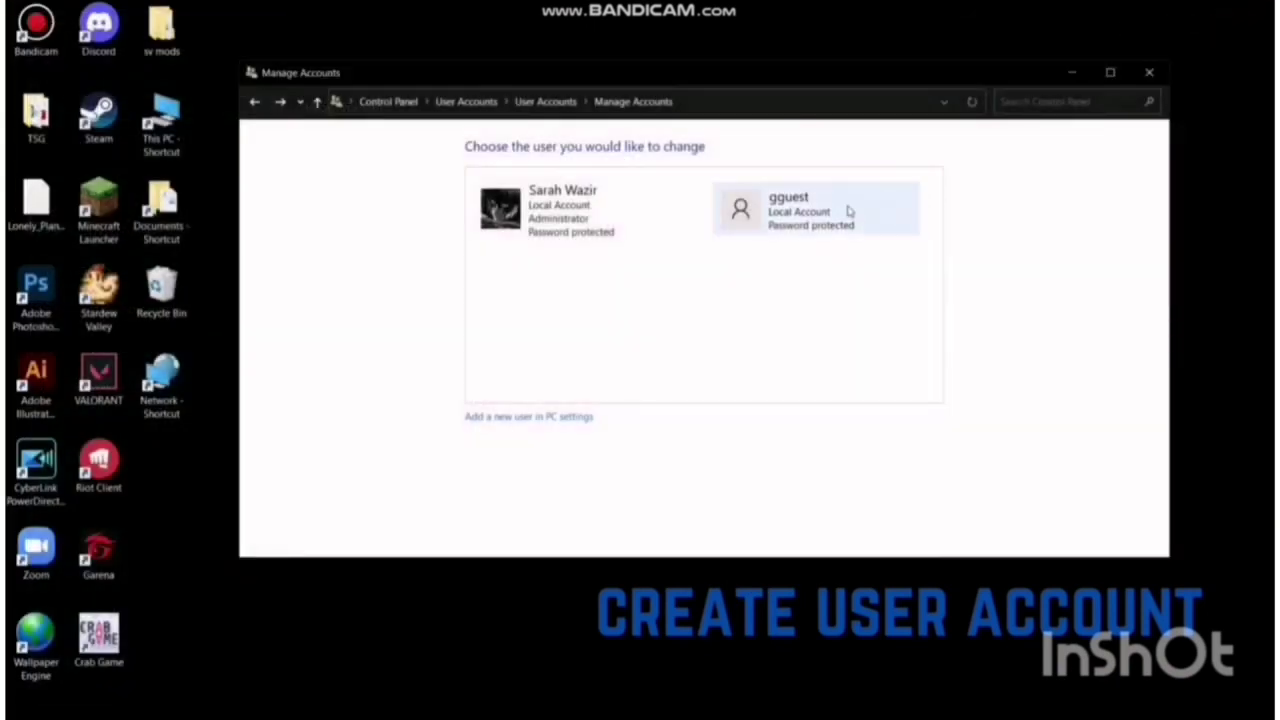
click(255, 102)
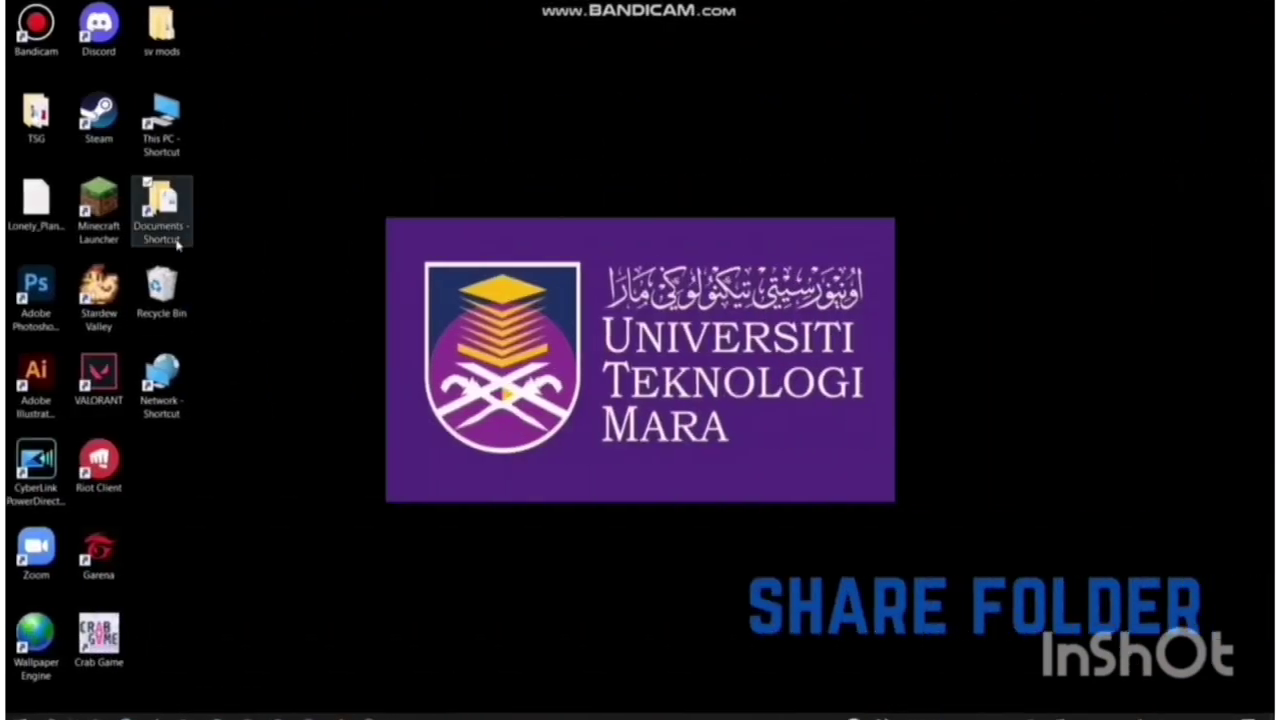
Open the IMD222 folder inside ASSIGNMENTS SEM 4 in Documents.
double_click(182, 245)
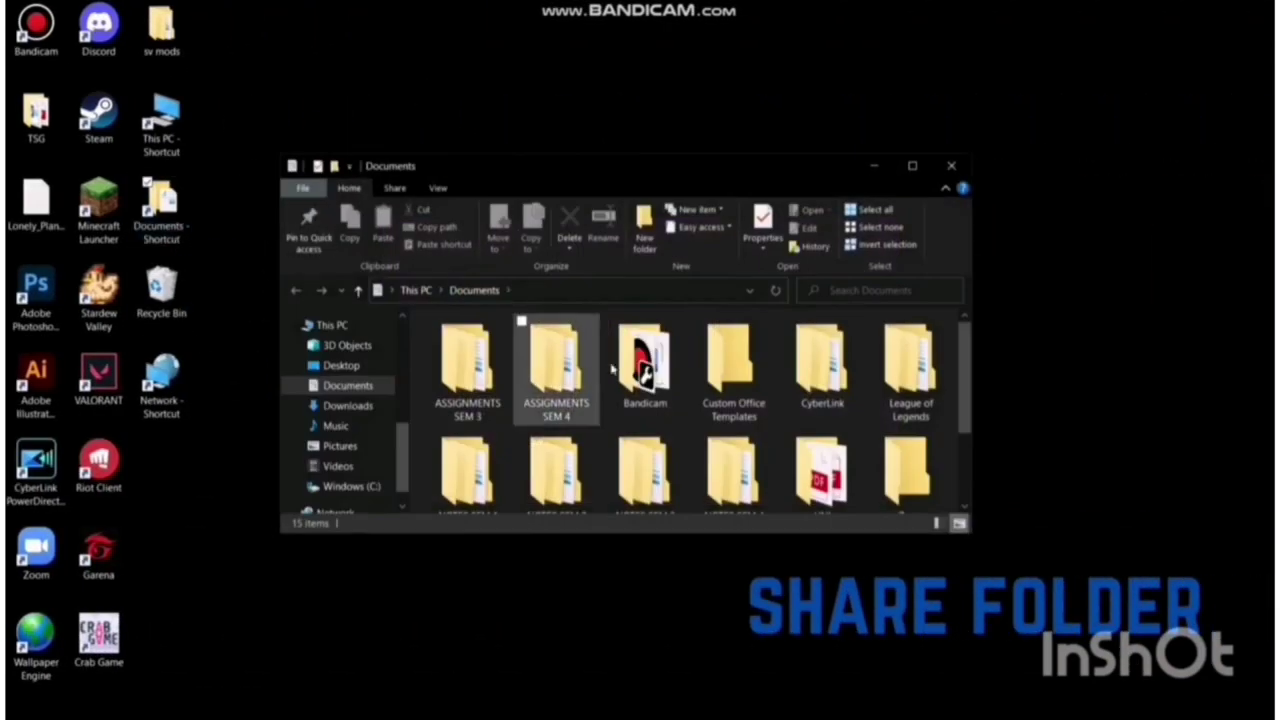
scroll(678, 427, down, 2)
scroll(678, 427, up, 2)
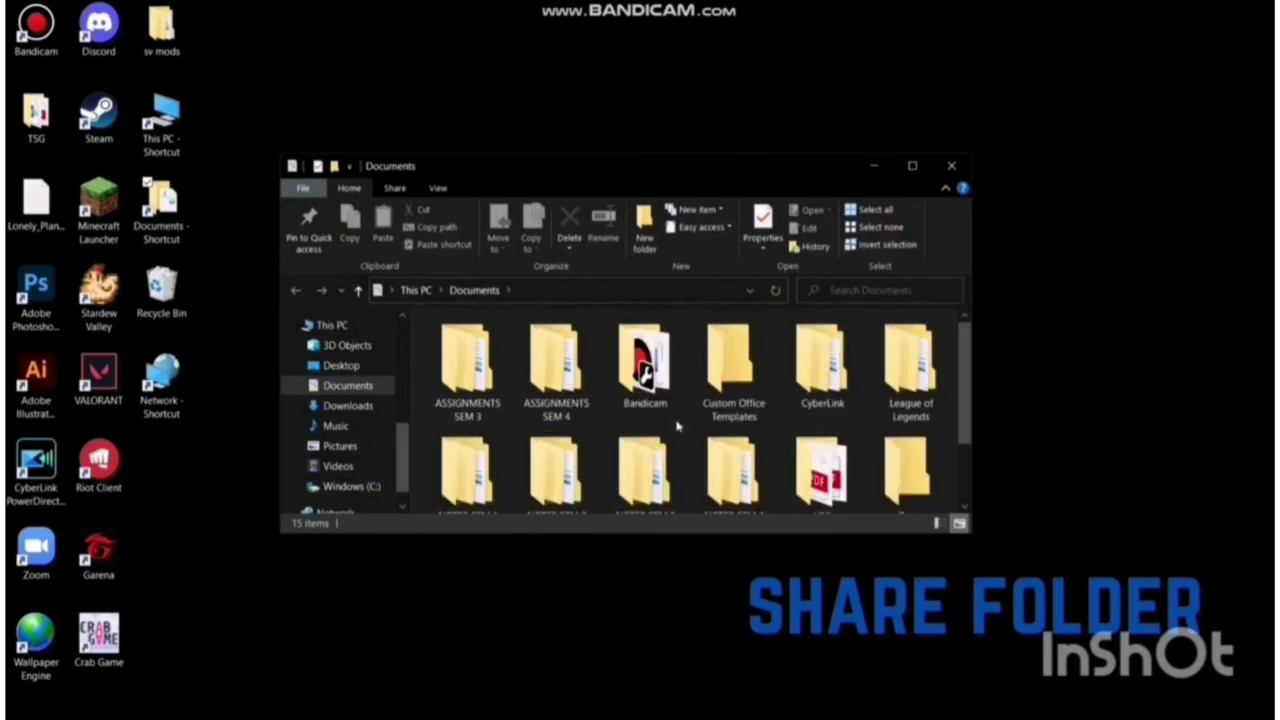
double_click(556, 358)
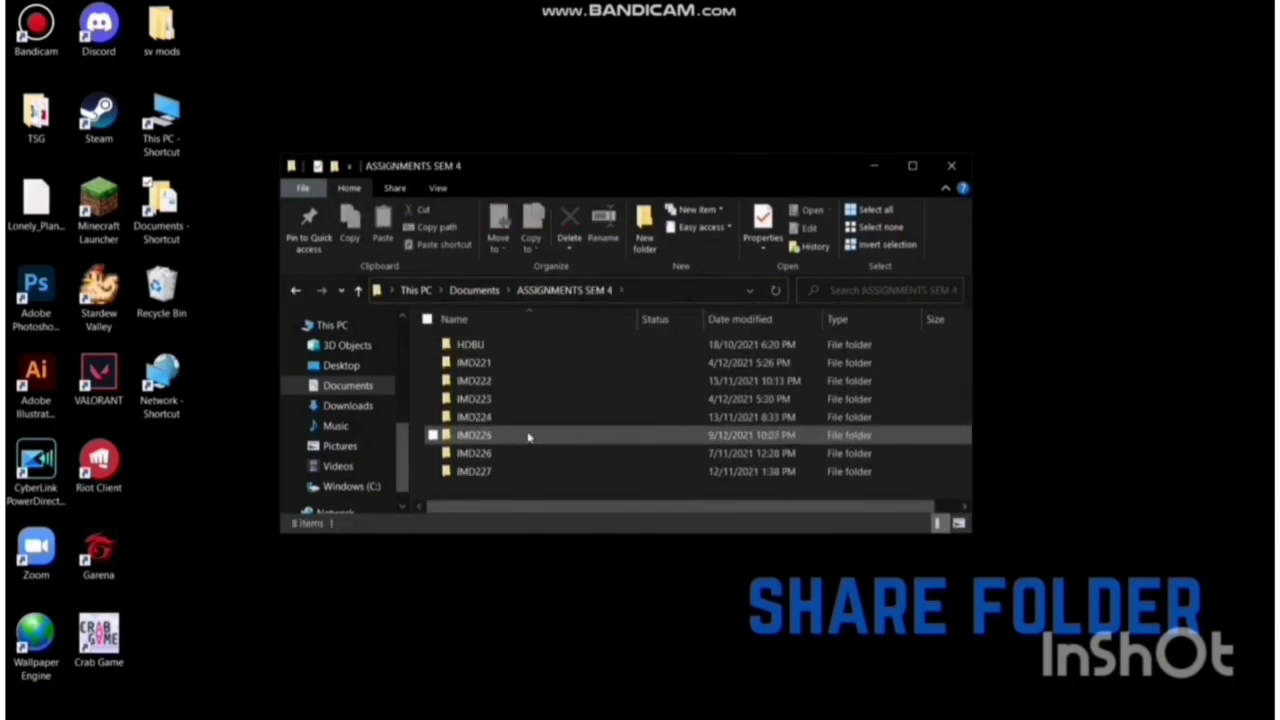
double_click(528, 381)
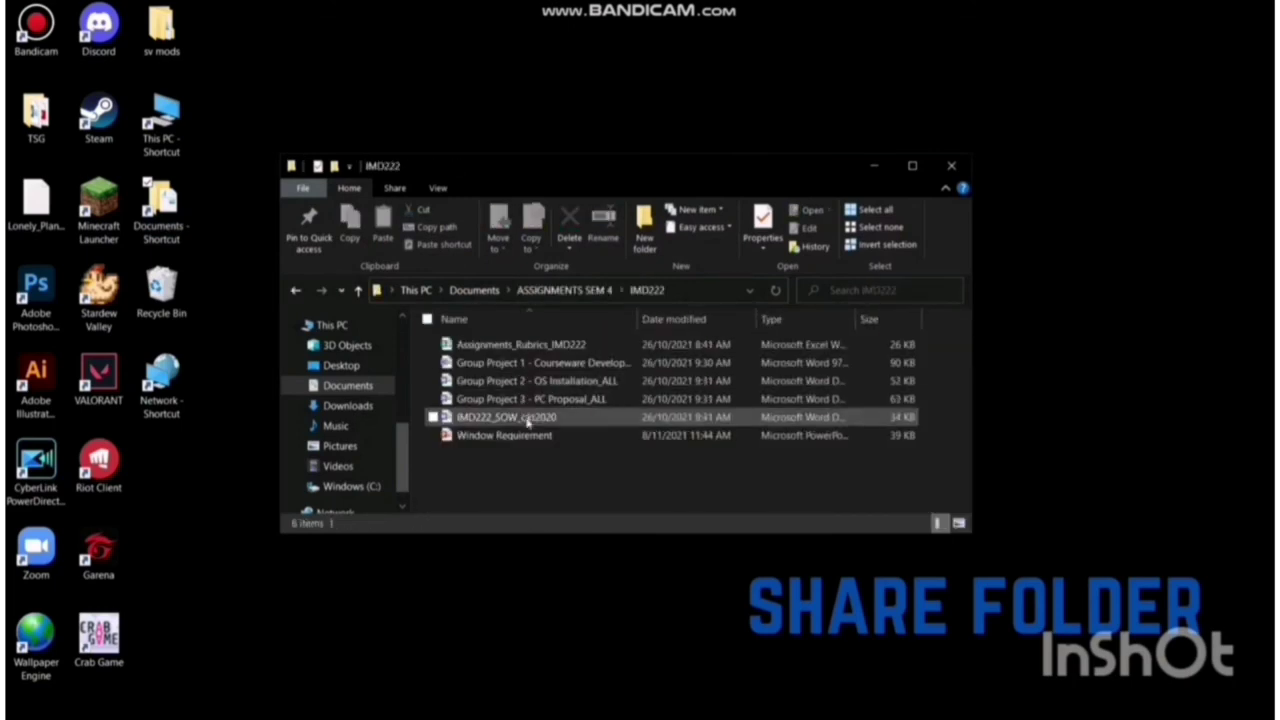
Open the network access sharing dialog for the Window Requirement file.
click(530, 436)
right_click(532, 438)
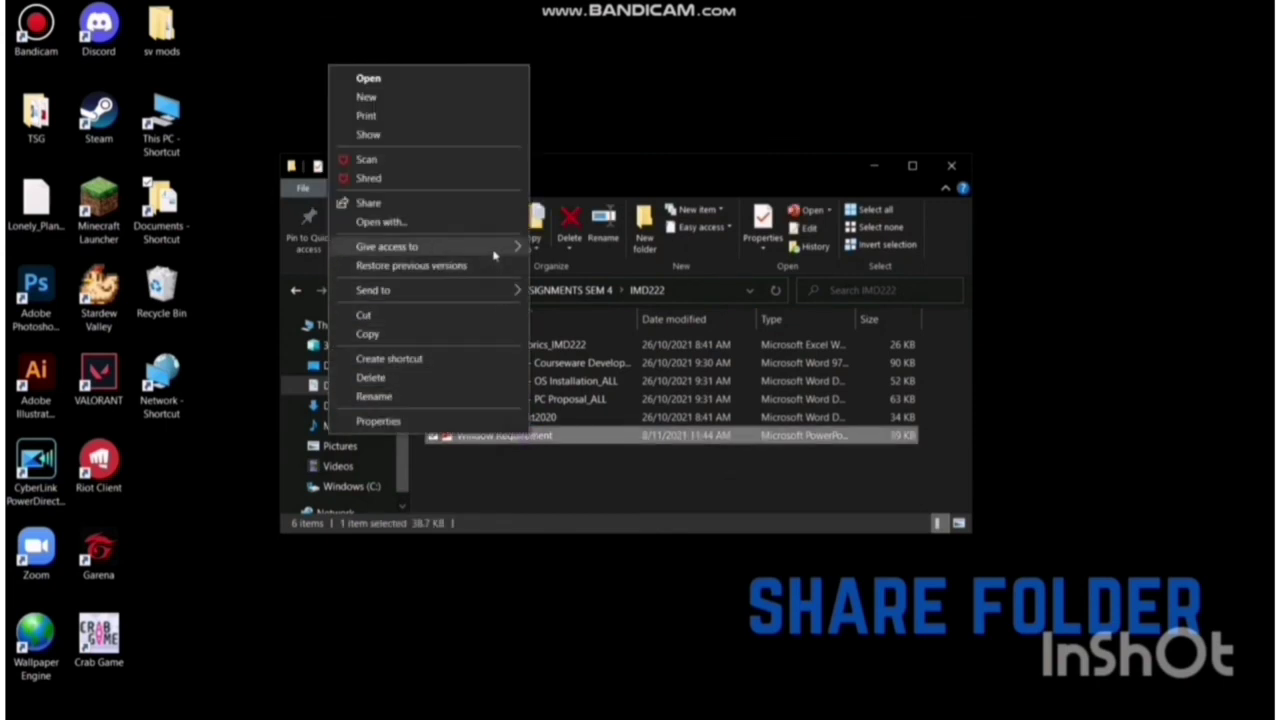
mouse_move(494, 256)
click(572, 267)
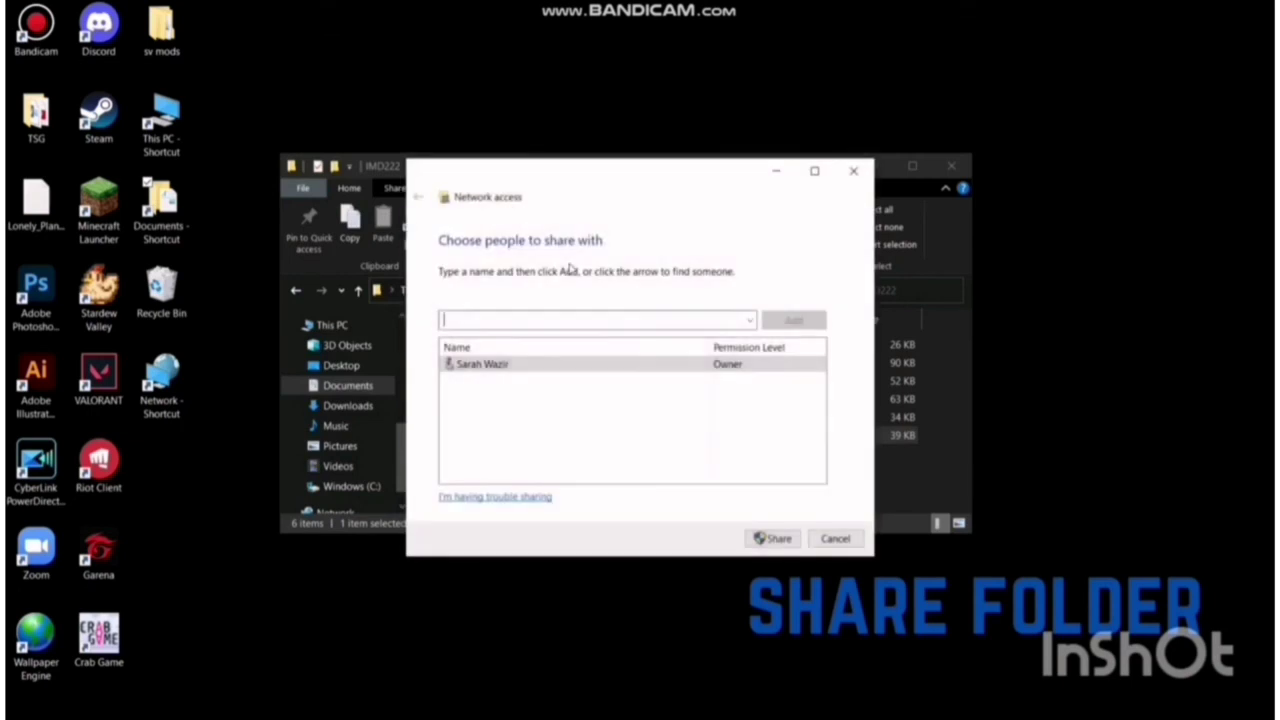
Add gguest to the people the file is shared with and set the permission level to Read.
click(750, 321)
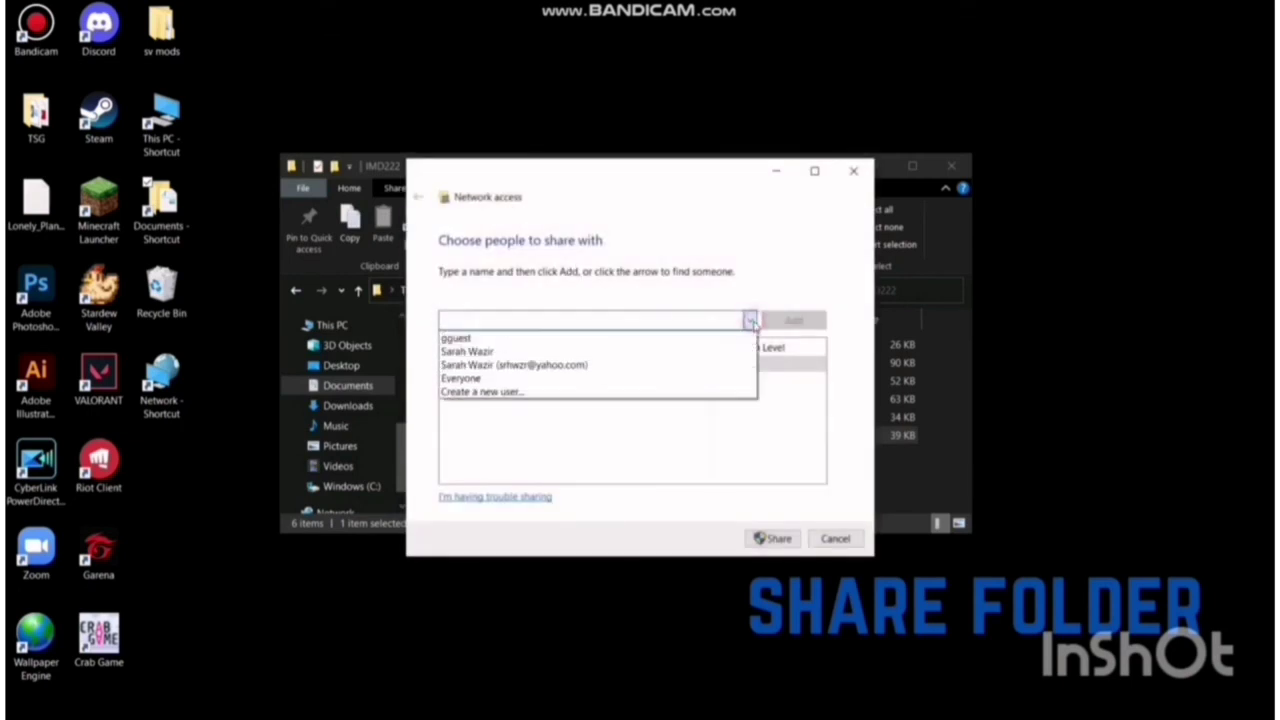
click(671, 340)
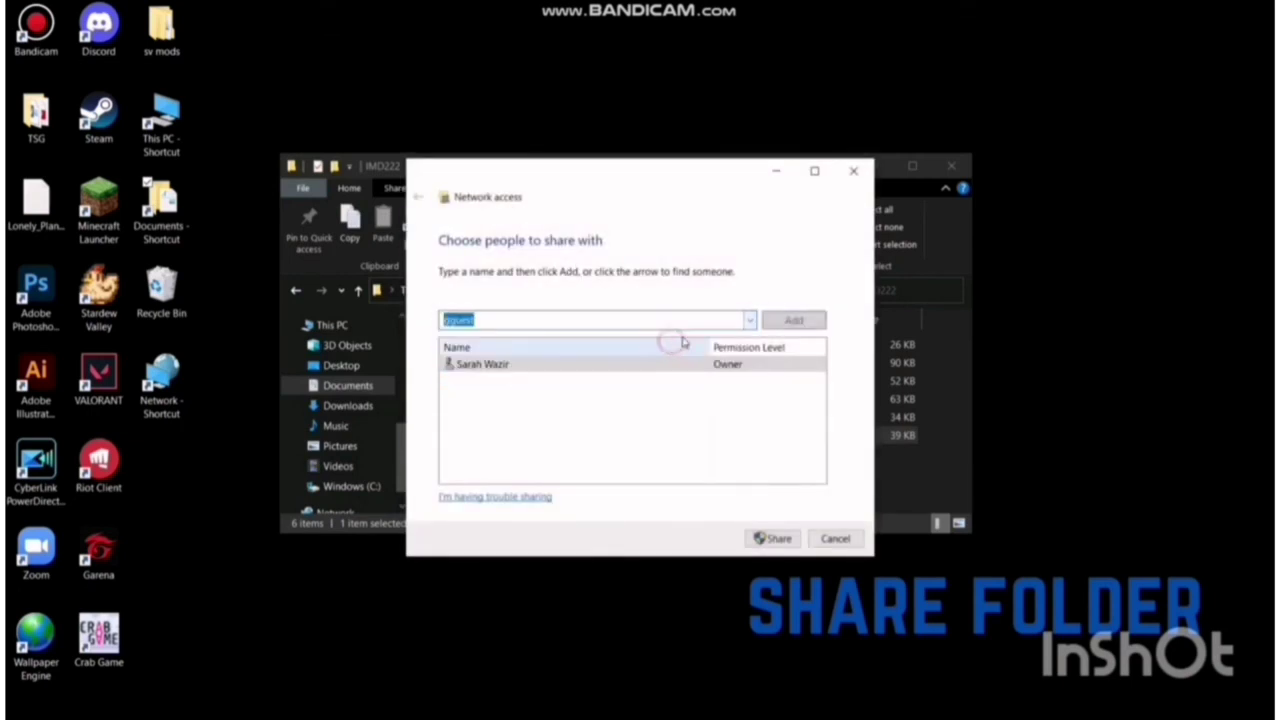
click(788, 325)
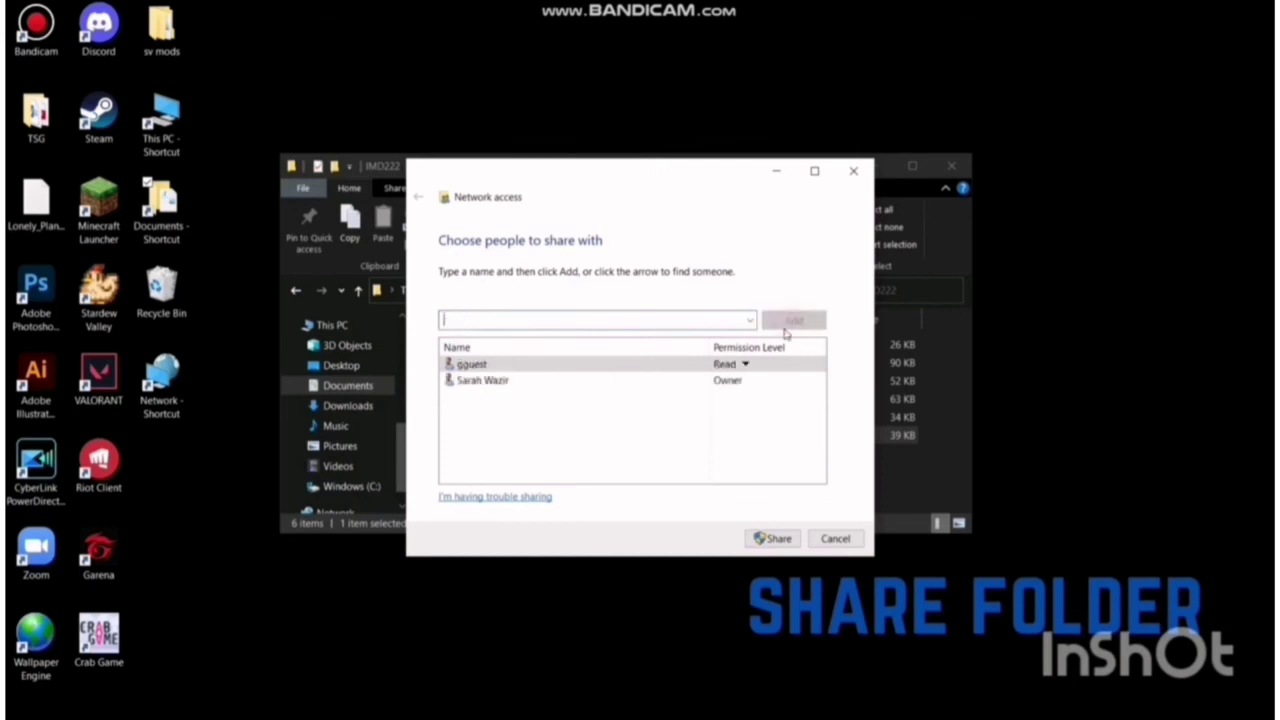
click(733, 367)
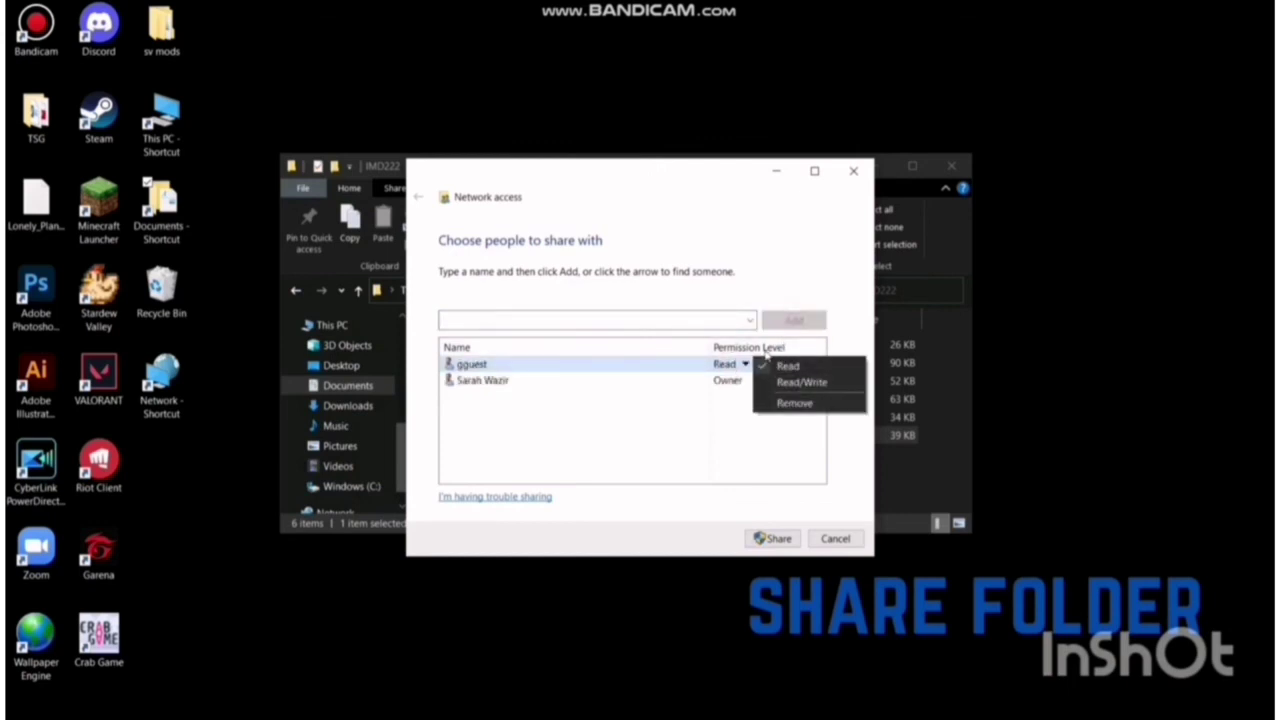
click(766, 366)
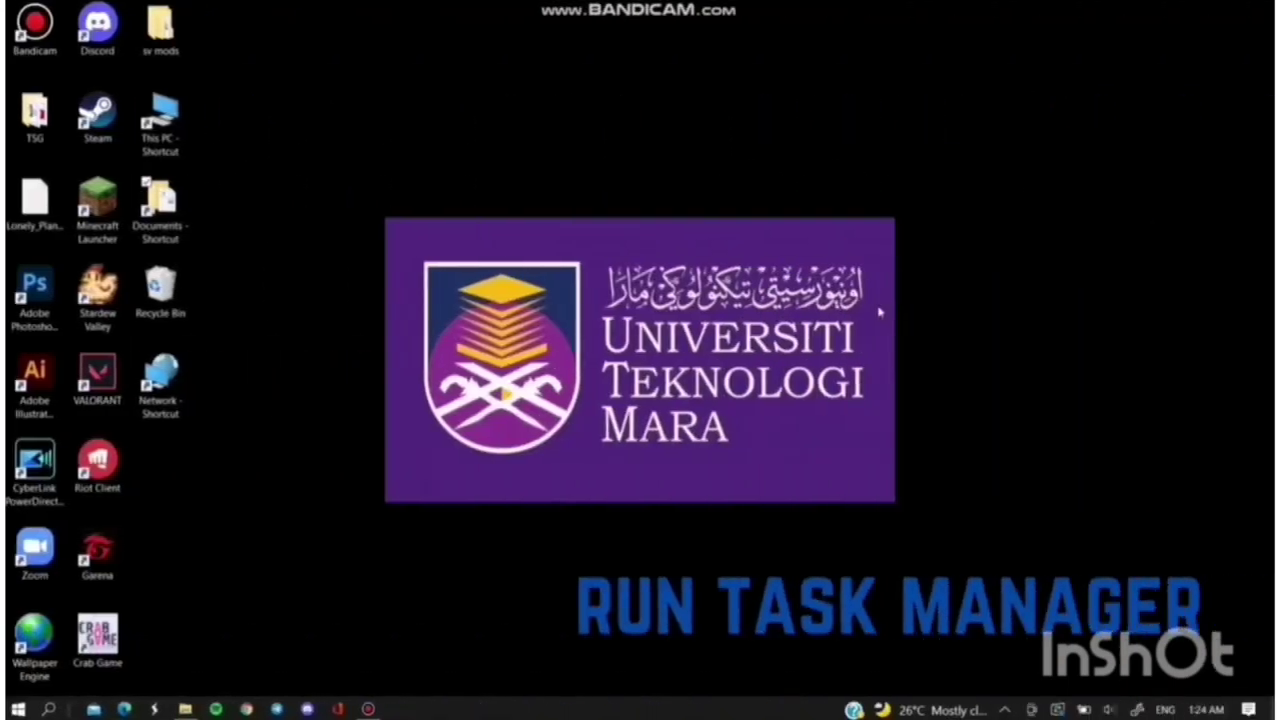
Launch Task Manager.
right_click(18, 709)
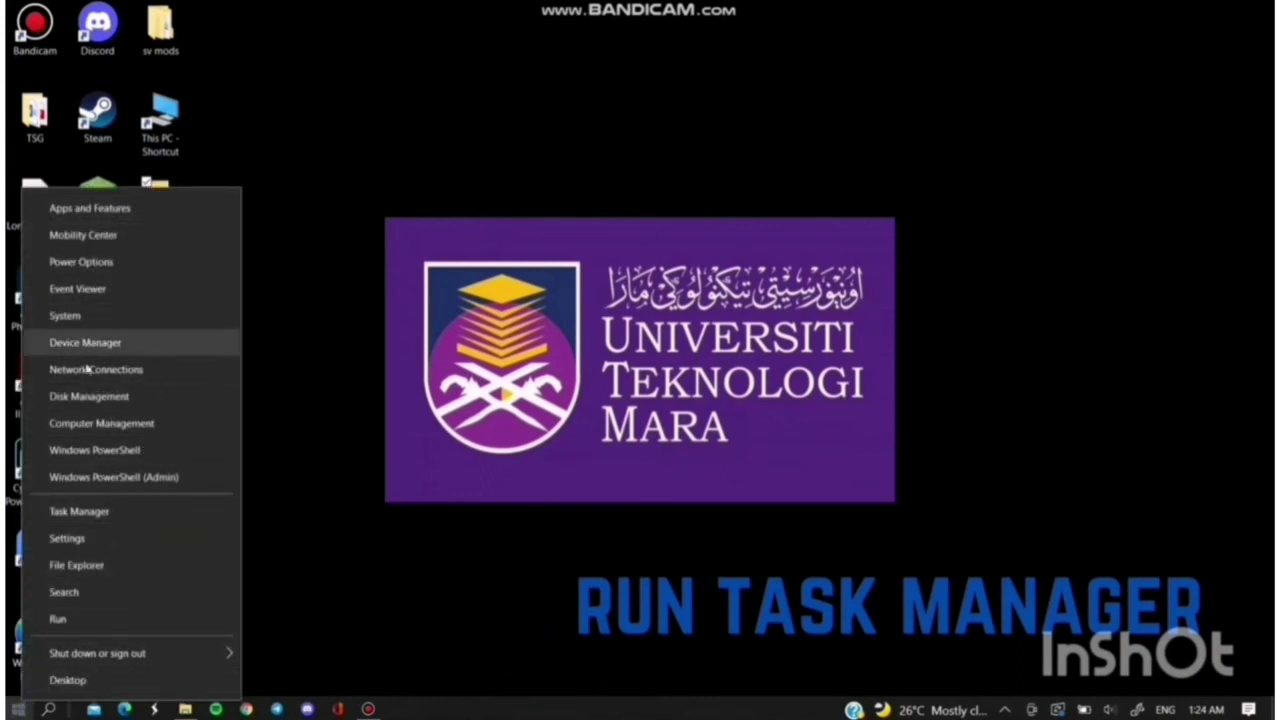
click(116, 510)
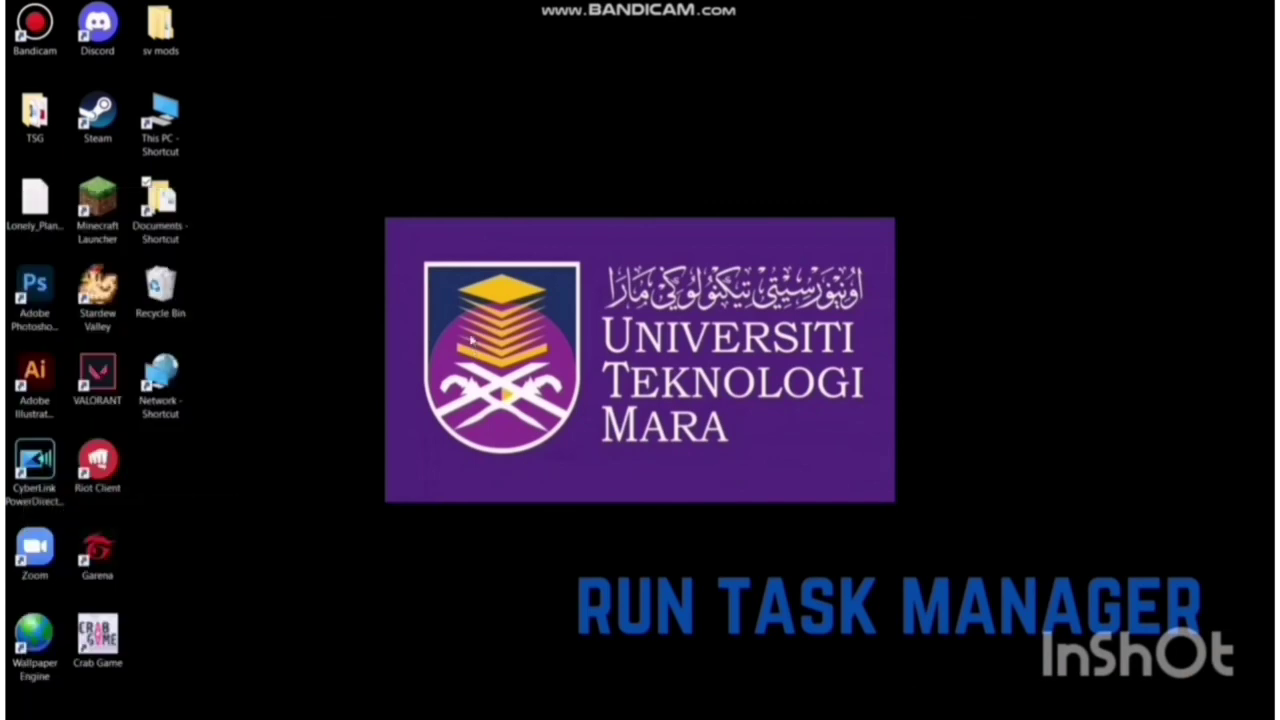